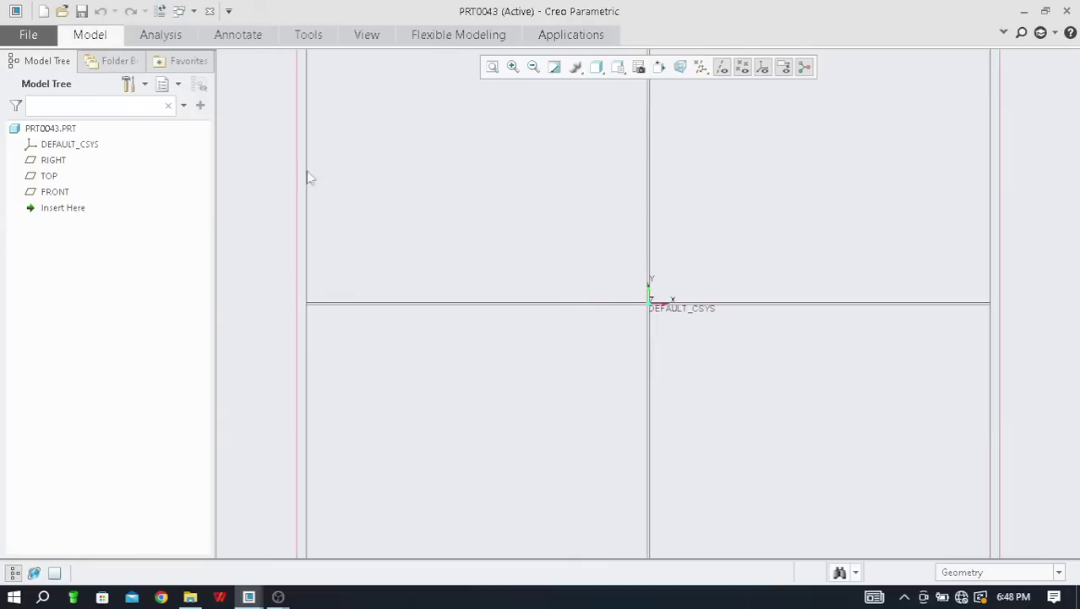
scroll(372, 212, "down", 3)
scroll(311, 253, "up", 5)
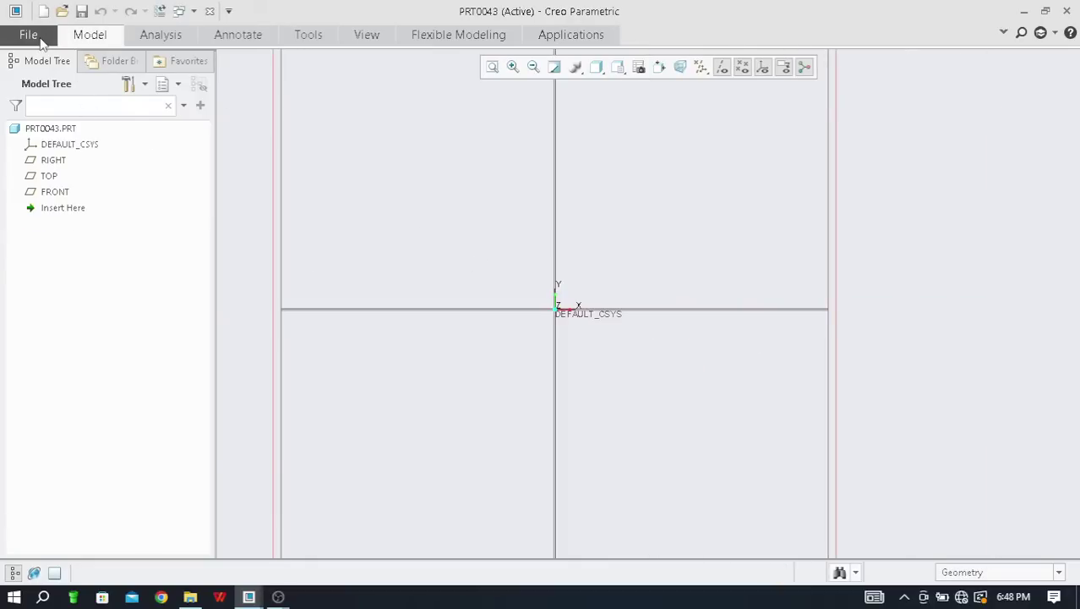
left_click(39, 38)
left_click(499, 146)
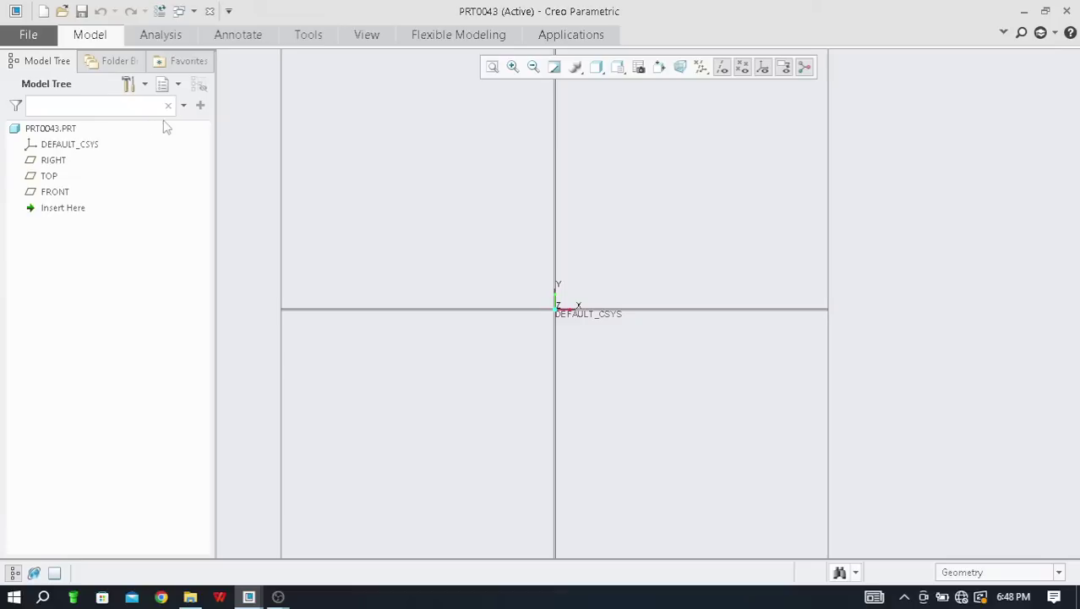
Create a new solid part named prt0044 without the default template, using the mmns_harn_part template
left_click(27, 34)
left_click(44, 65)
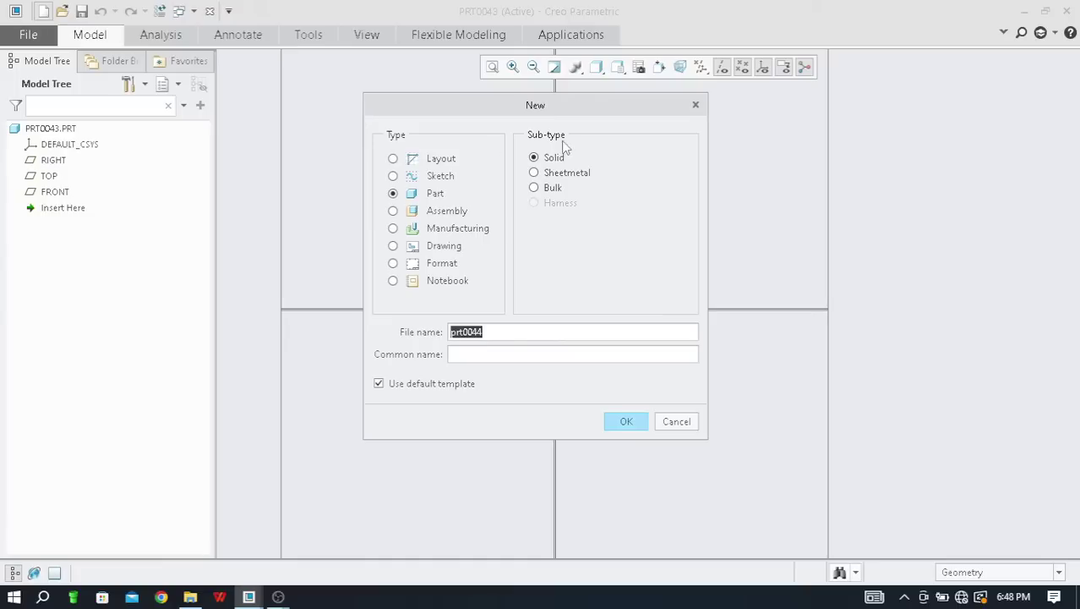
left_click(379, 384)
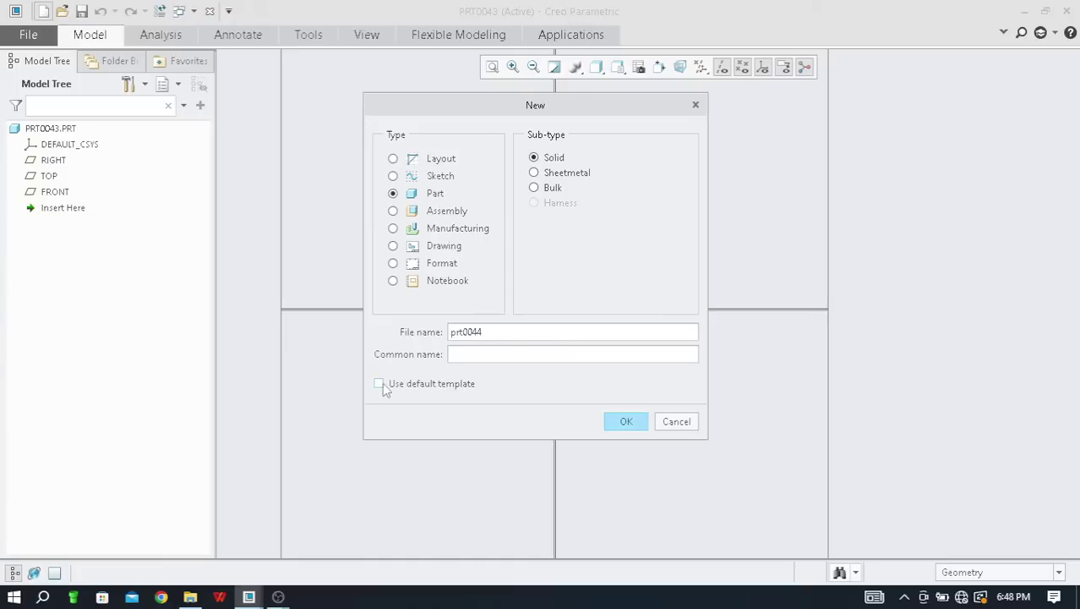
left_click(623, 422)
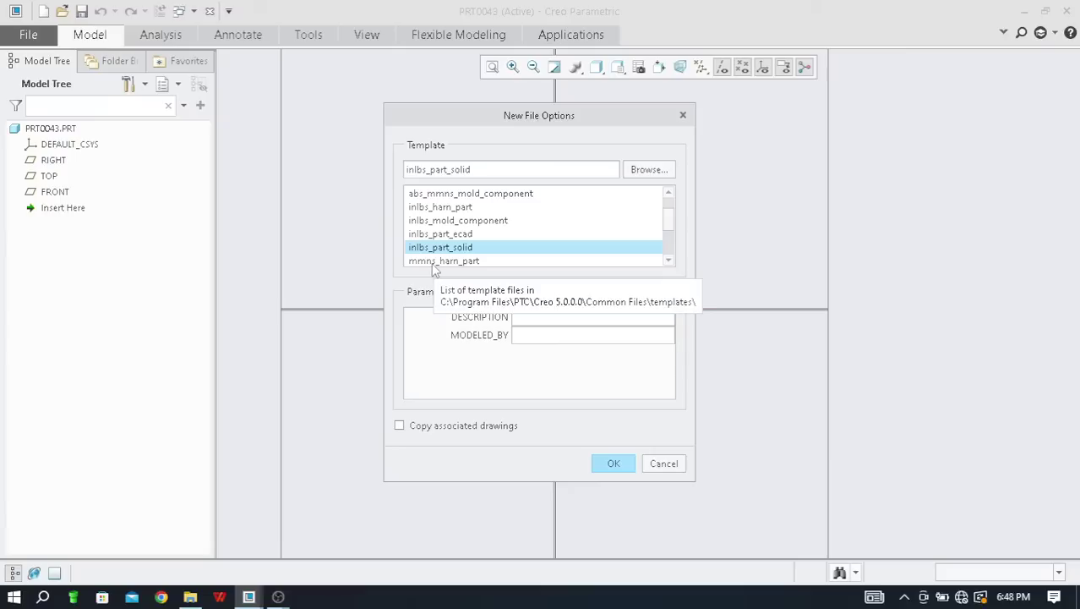
left_click(443, 263)
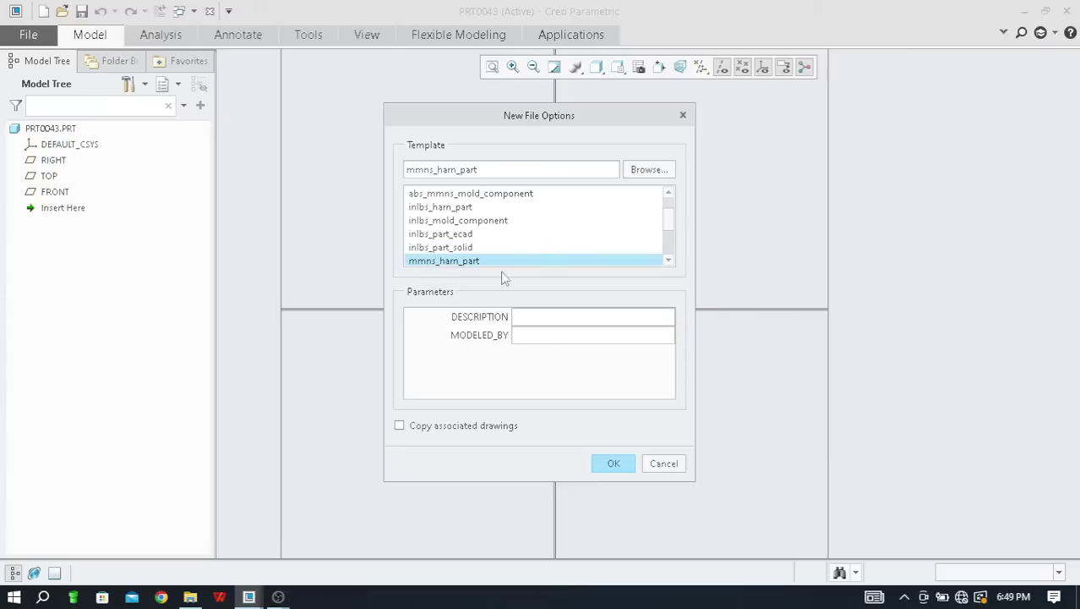
left_click(613, 464)
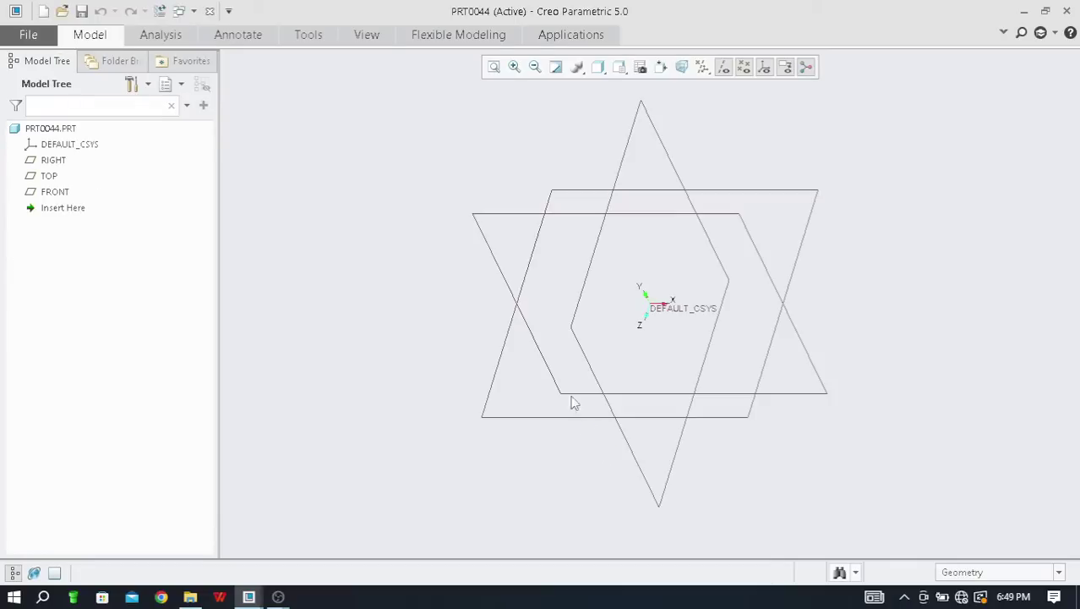
Start a sketch on the FRONT plane and orient the view parallel to the sketching plane
left_click(54, 192)
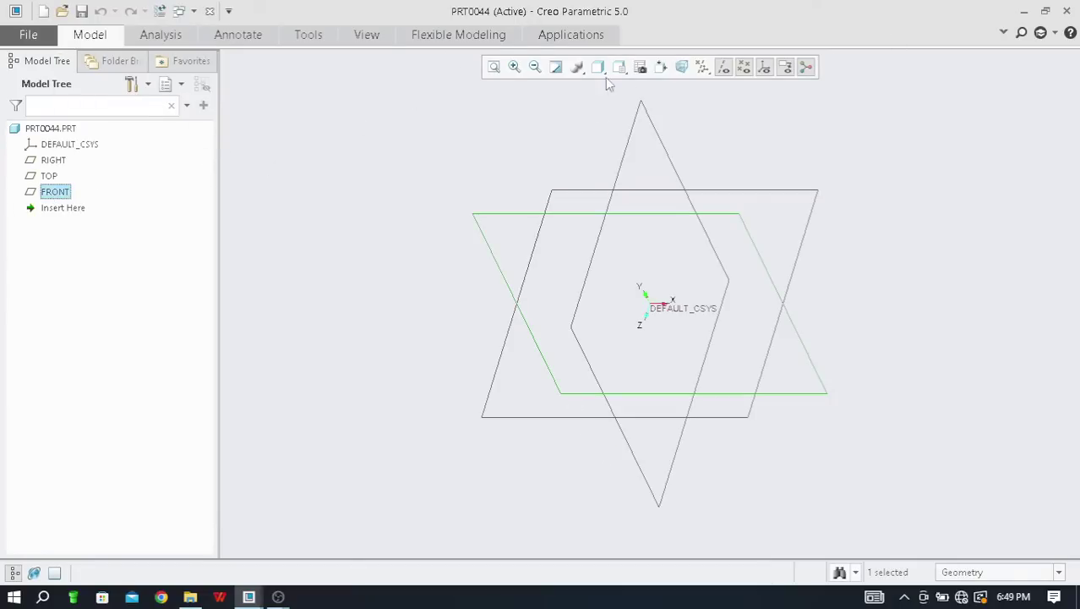
left_click(91, 35)
left_click(386, 78)
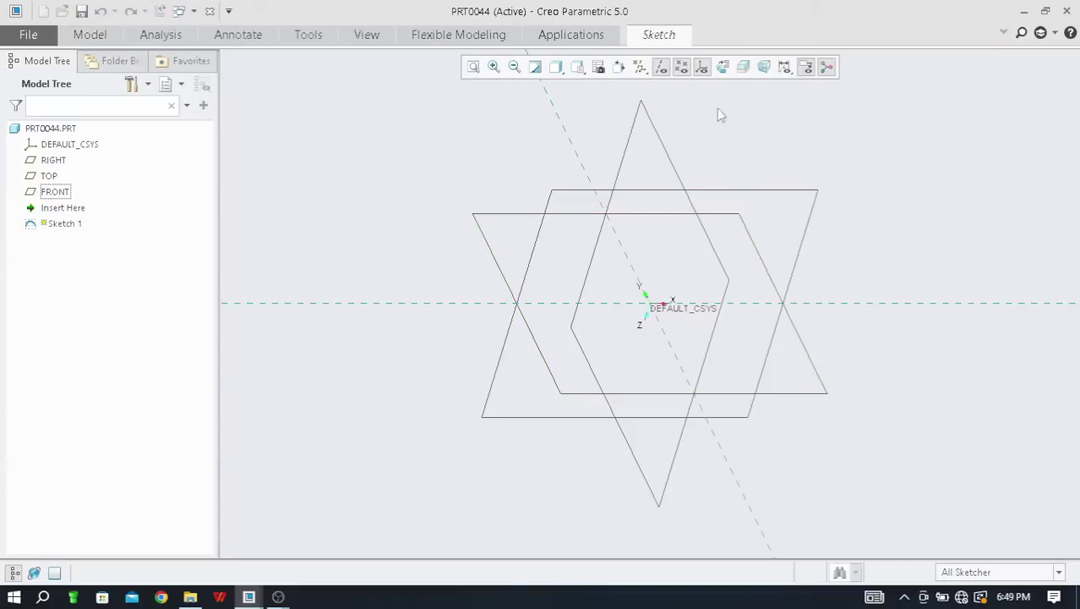
left_click(723, 69)
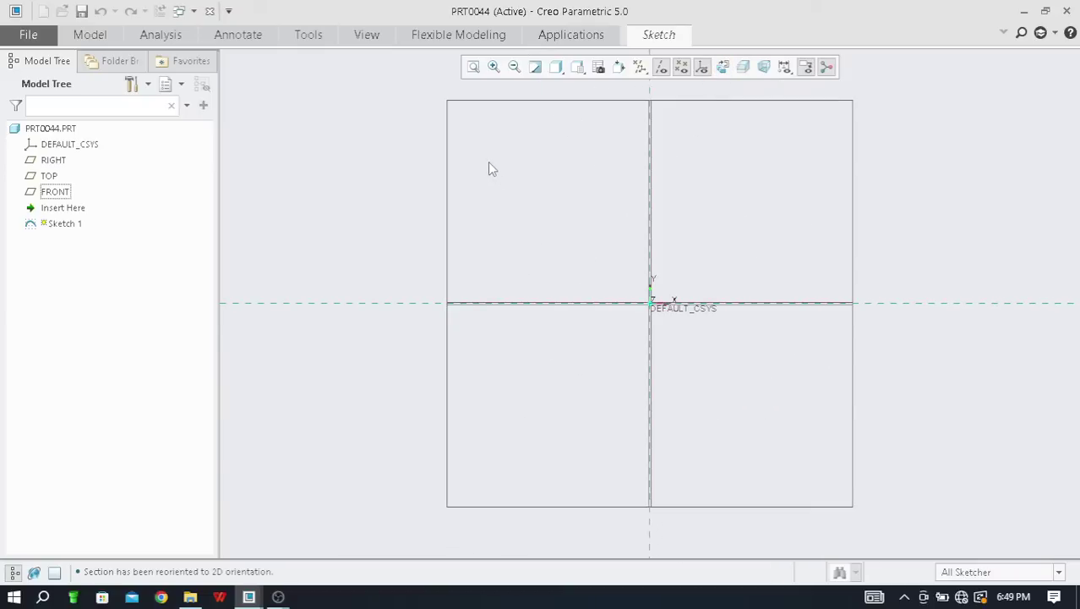
Sketch a center rectangle about 416 wide by 236 high, centred on the coordinate system origin
left_click(662, 39)
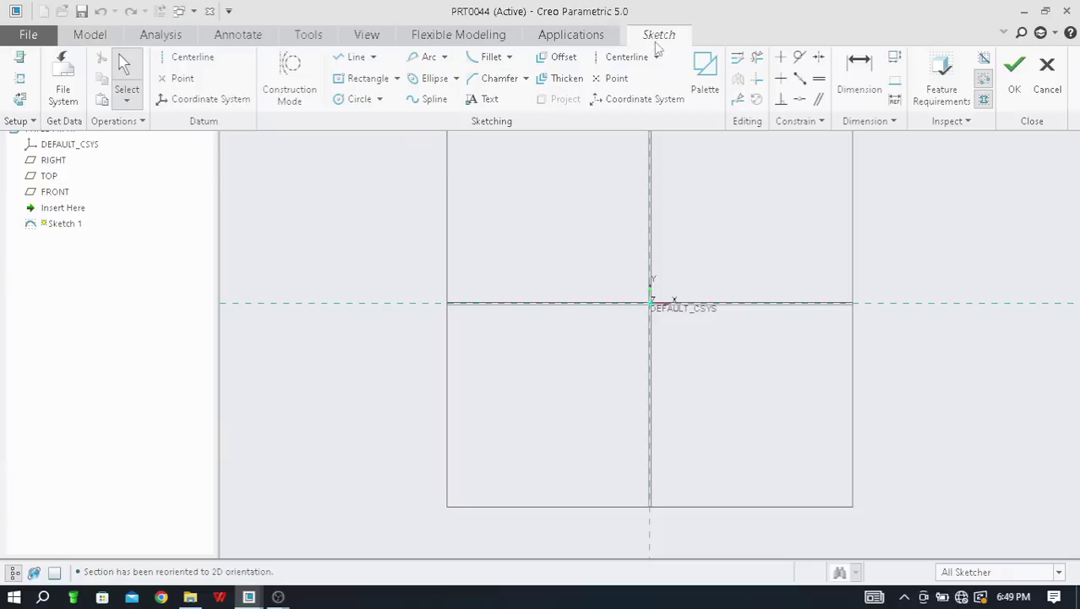
left_click(511, 58)
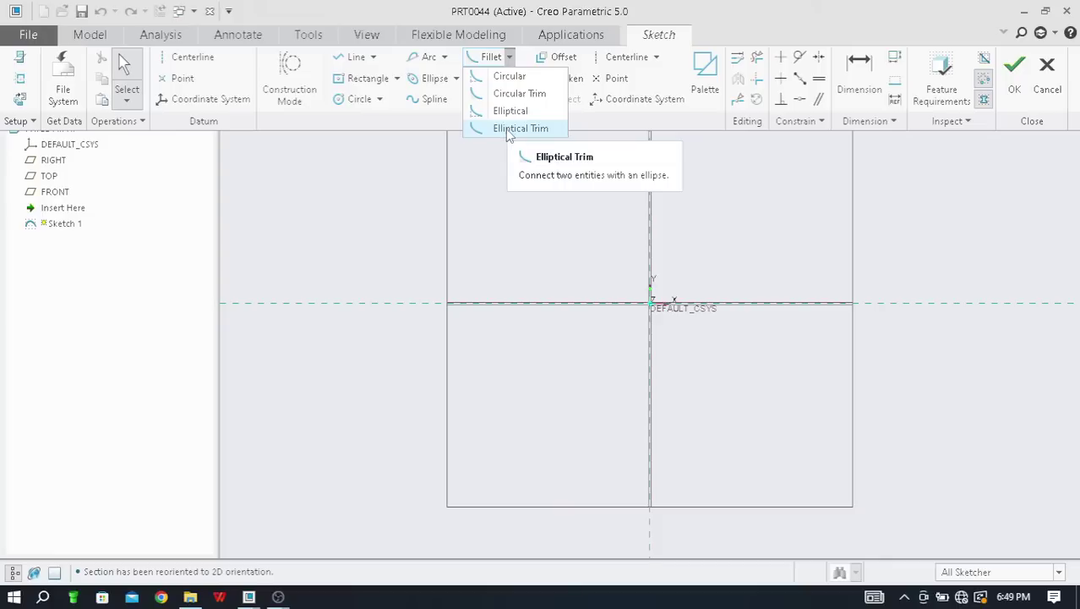
left_click(510, 79)
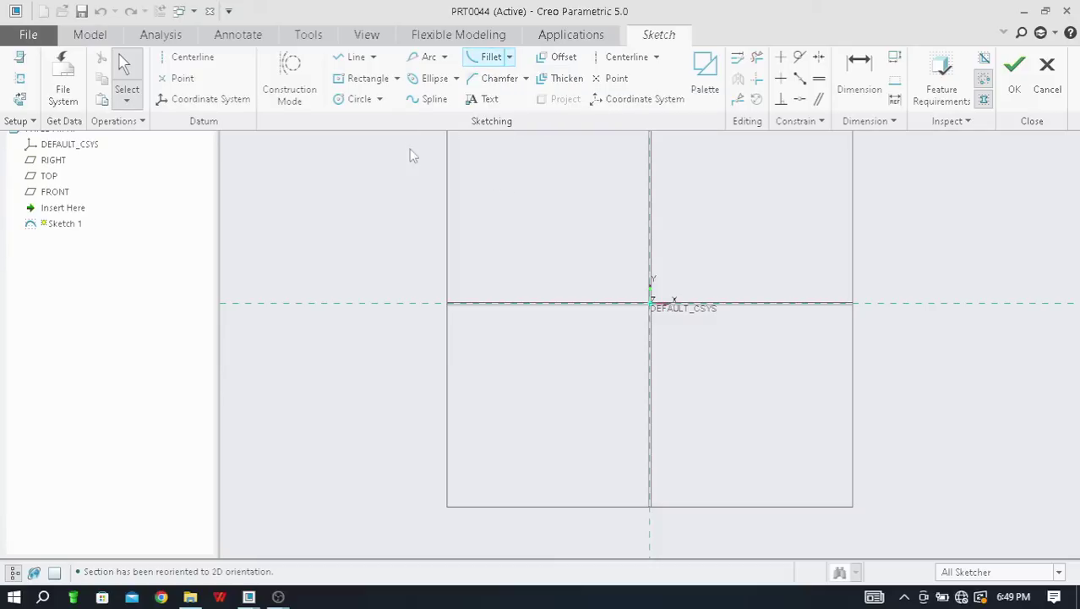
left_click(396, 77)
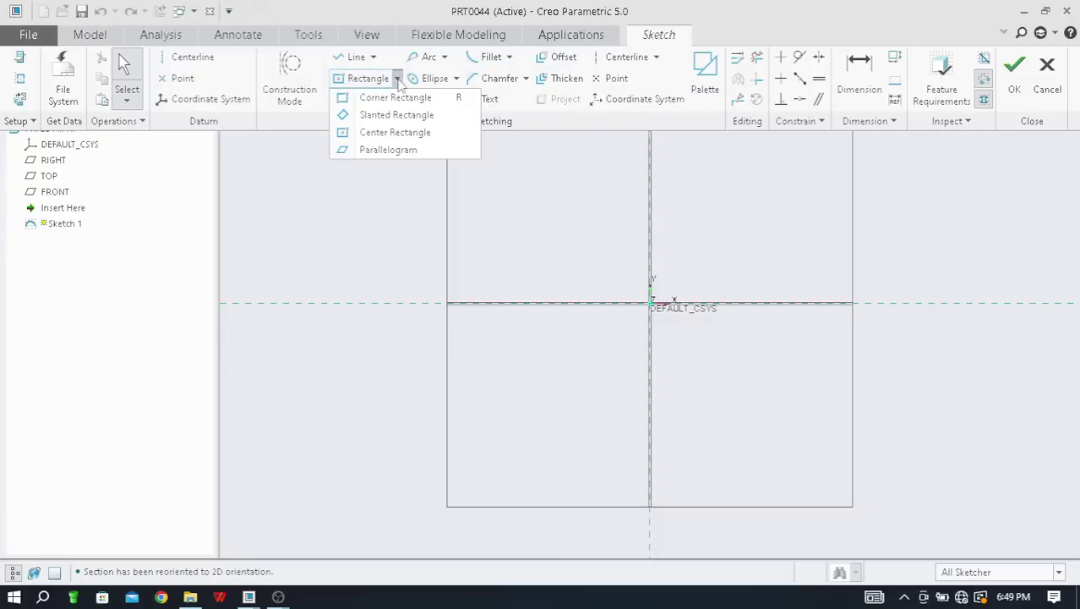
left_click(394, 132)
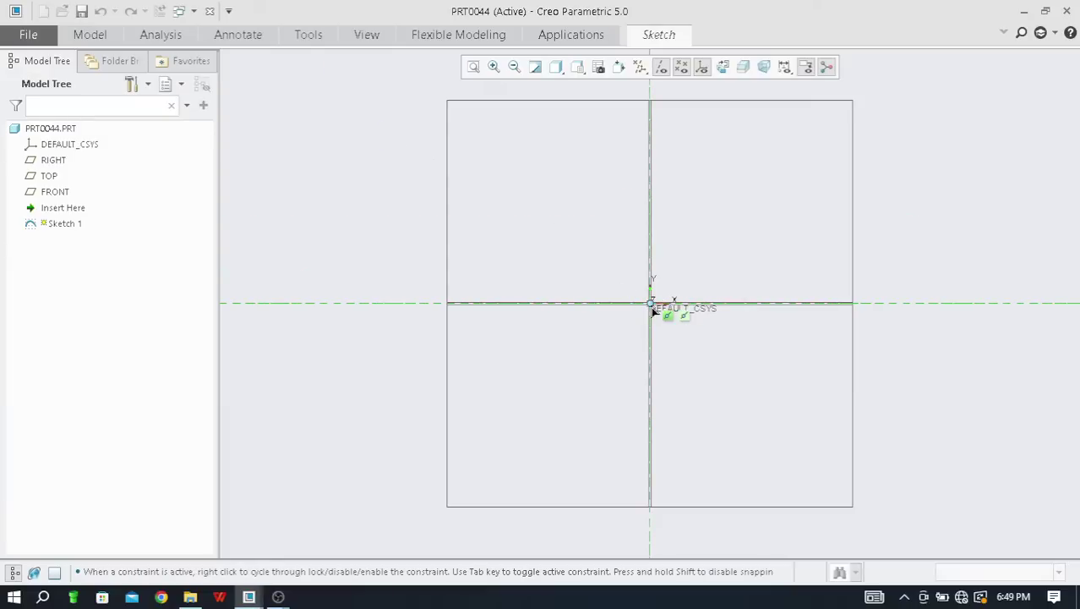
left_click(651, 306)
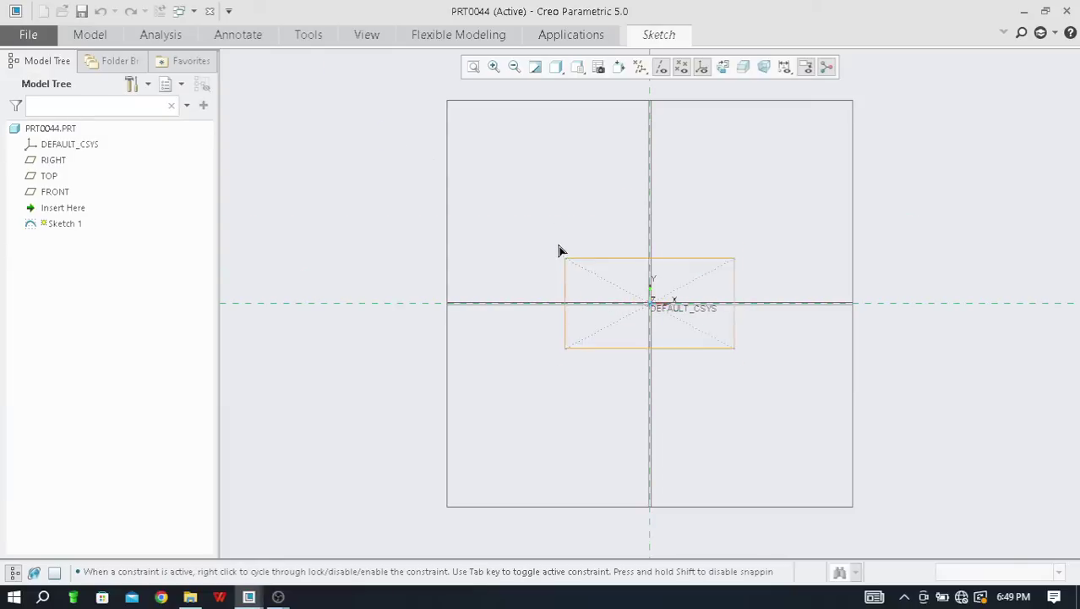
left_click(484, 215)
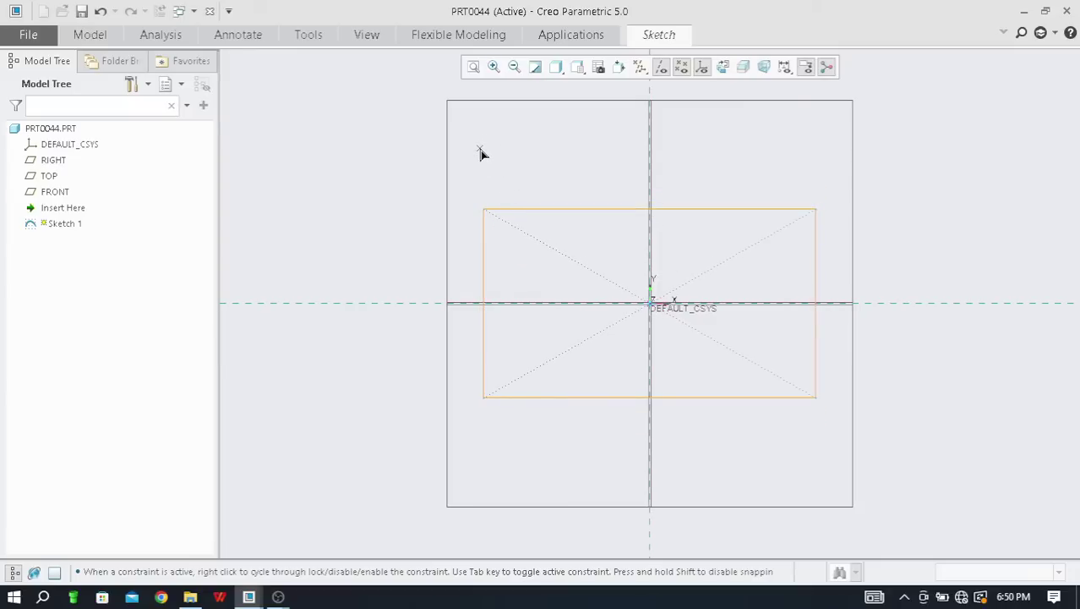
middle_click(479, 149)
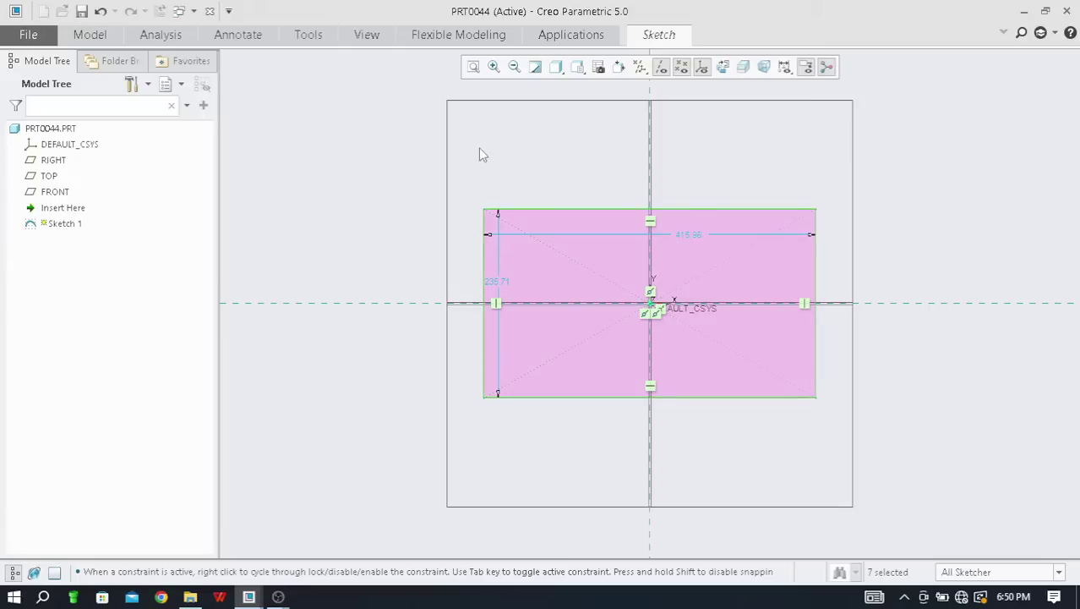
scroll(732, 267, "up", 1)
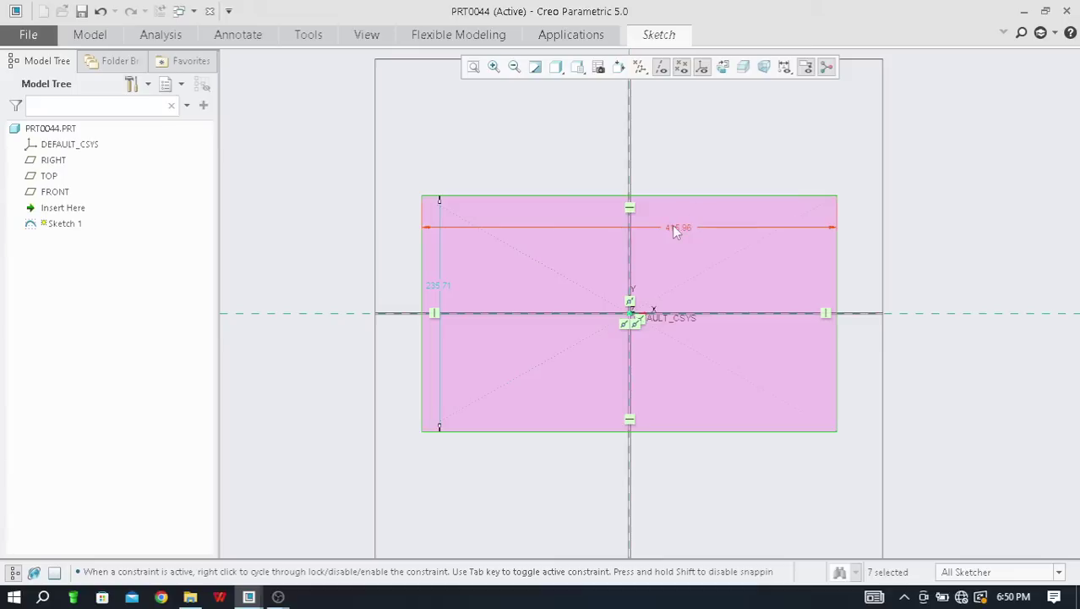
left_click(677, 181)
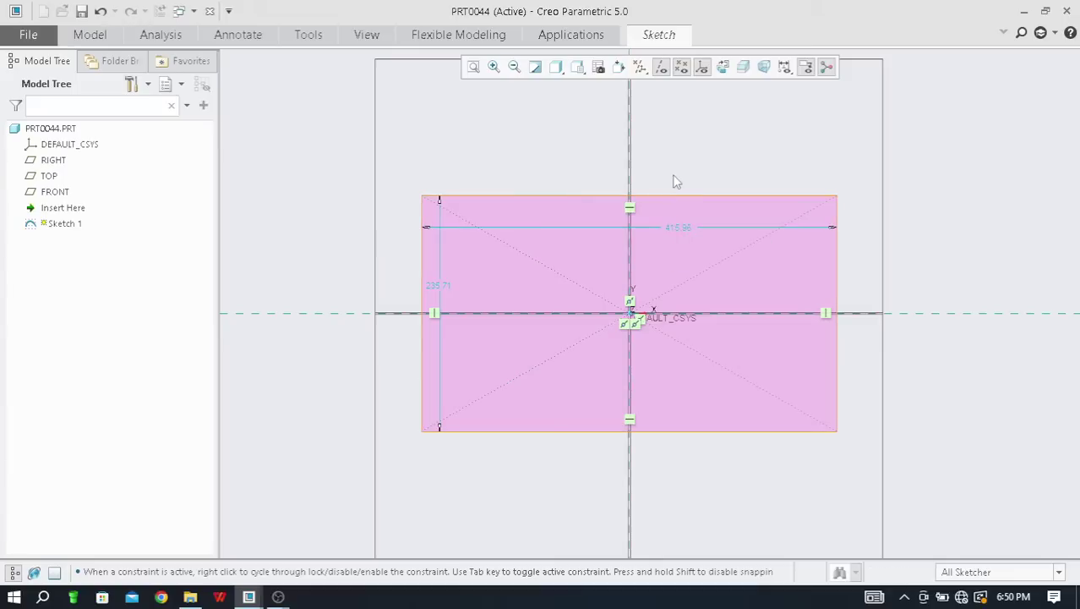
Add a circular fillet of about radius 9 between the rectangle's left and top edges and place its radius dimension near the corner
left_click(659, 37)
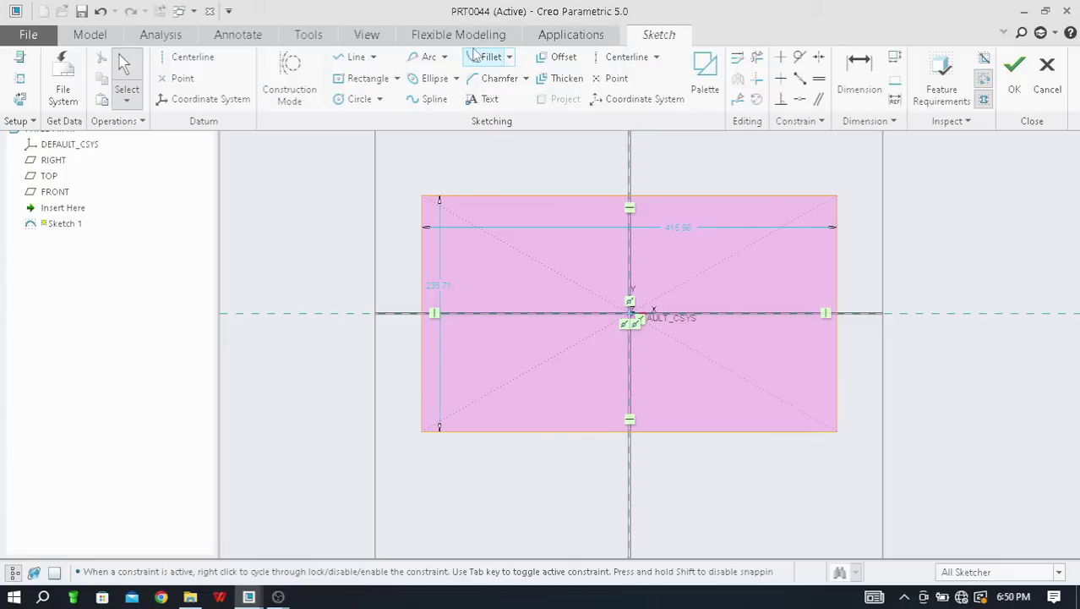
left_click(511, 57)
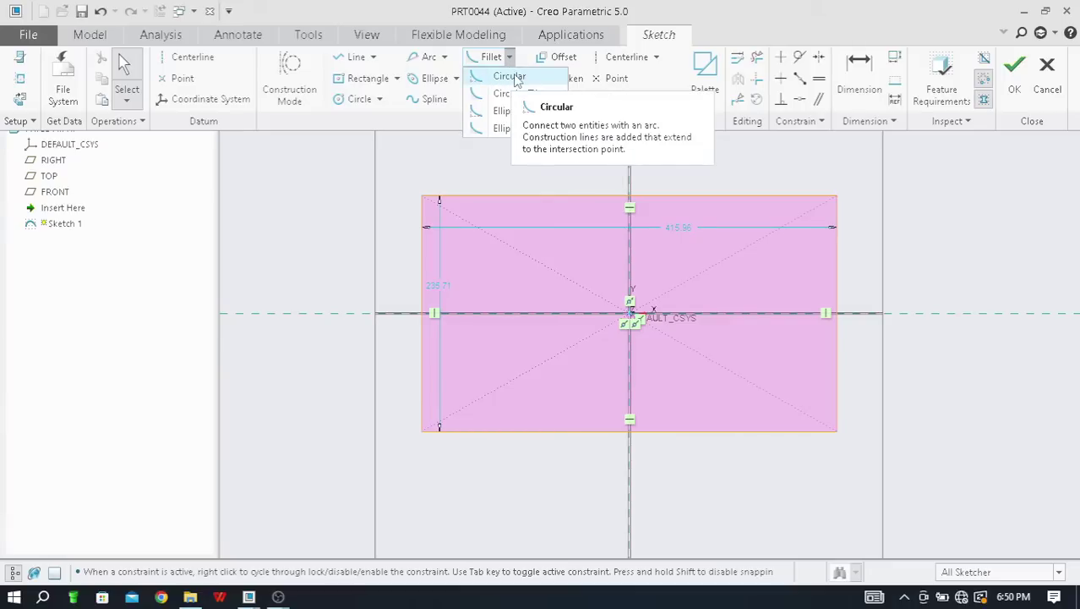
left_click(510, 76)
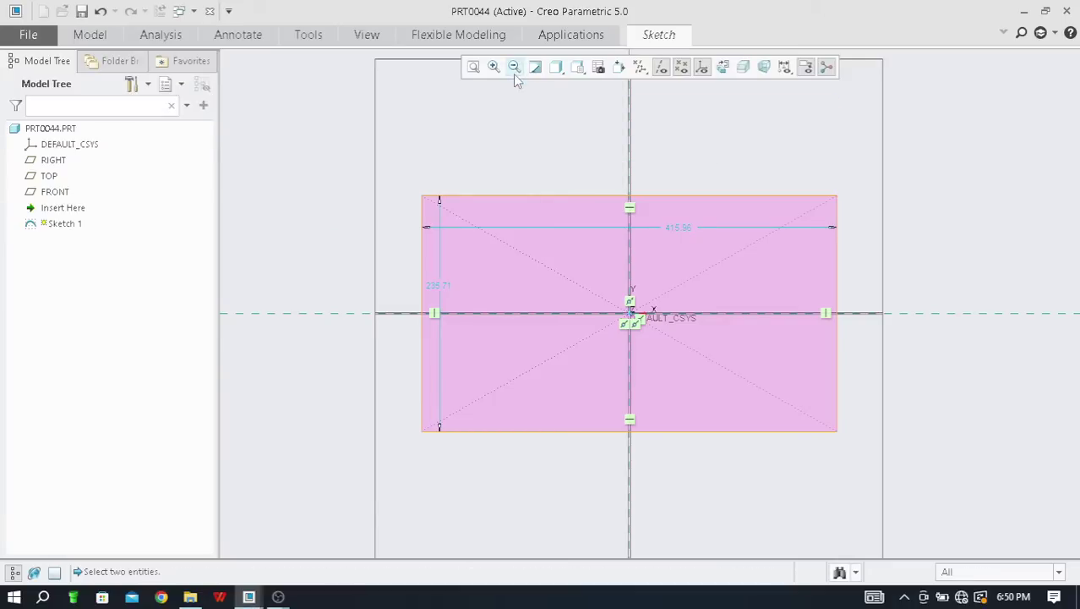
scroll(414, 199, "up", 3)
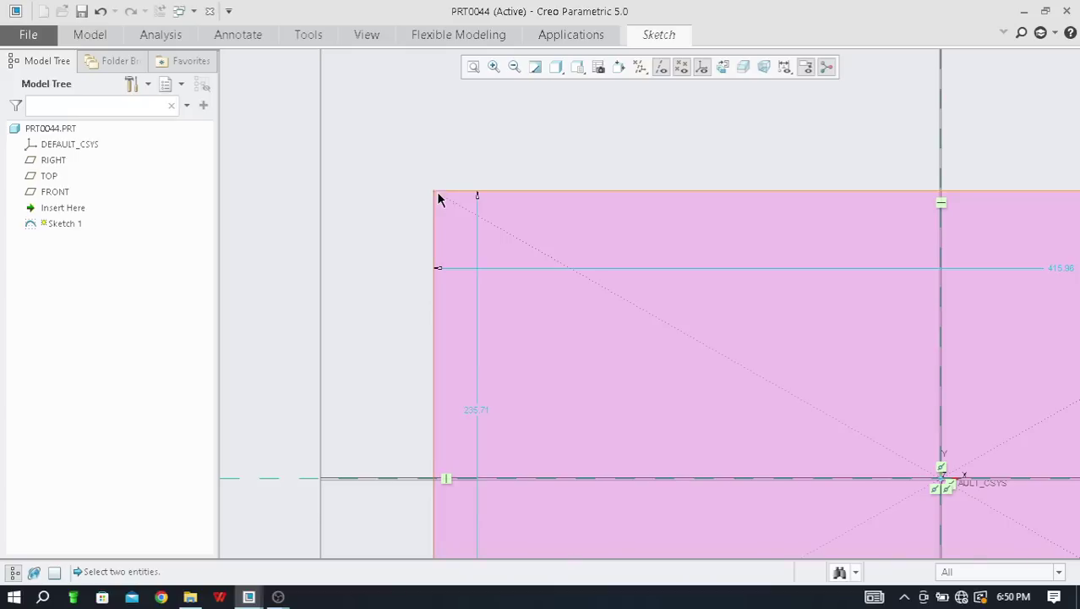
scroll(497, 181, "up", 1)
scroll(549, 213, "down", 2)
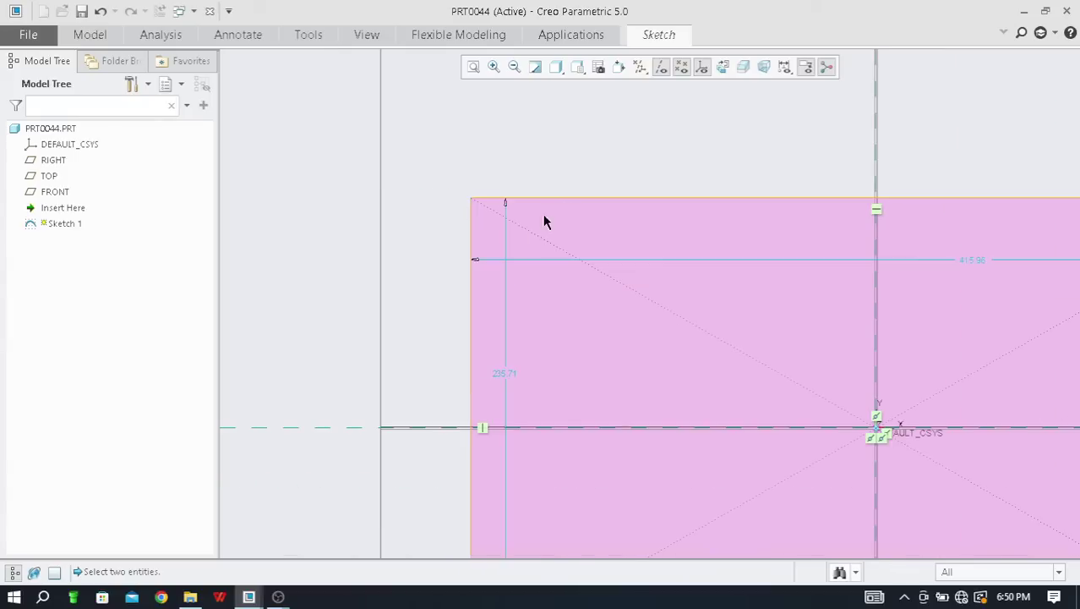
scroll(401, 238, "up", 2)
scroll(391, 232, "down", 3)
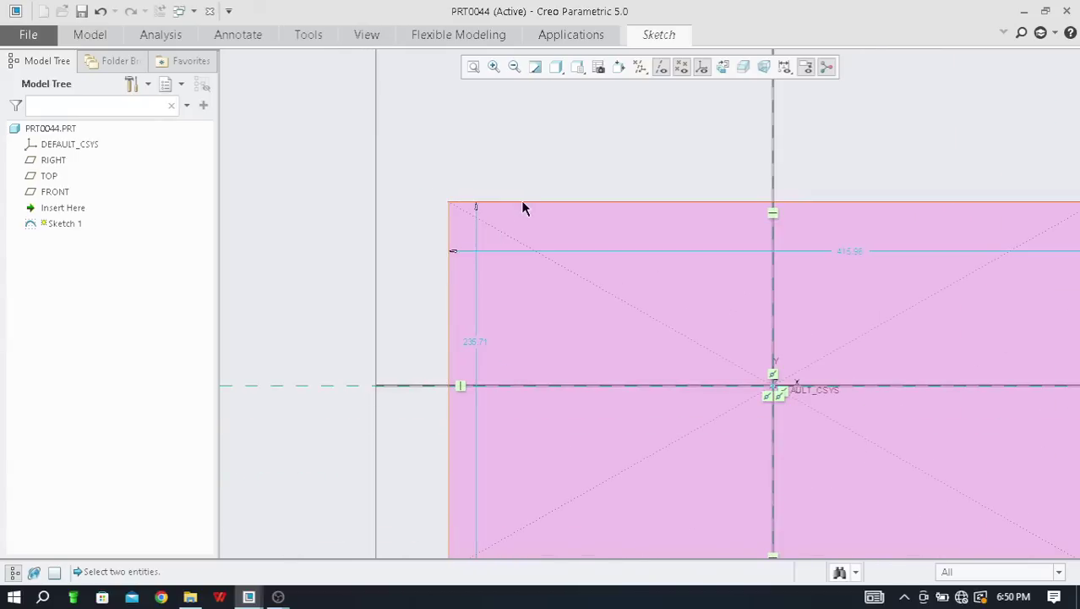
scroll(558, 206, "up", 1)
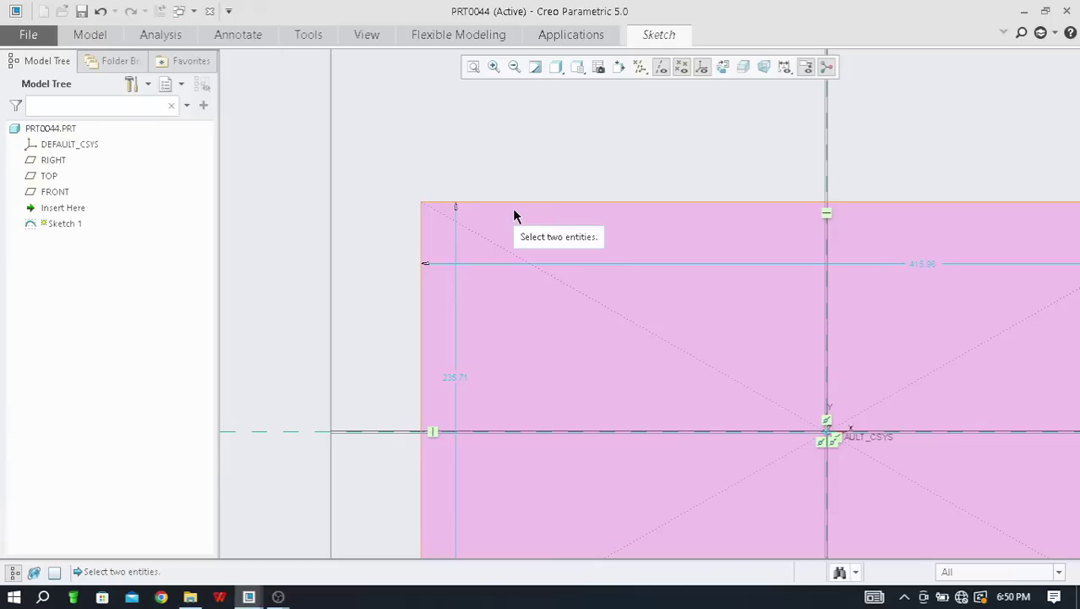
scroll(440, 209, "up", 2)
scroll(505, 220, "down", 2)
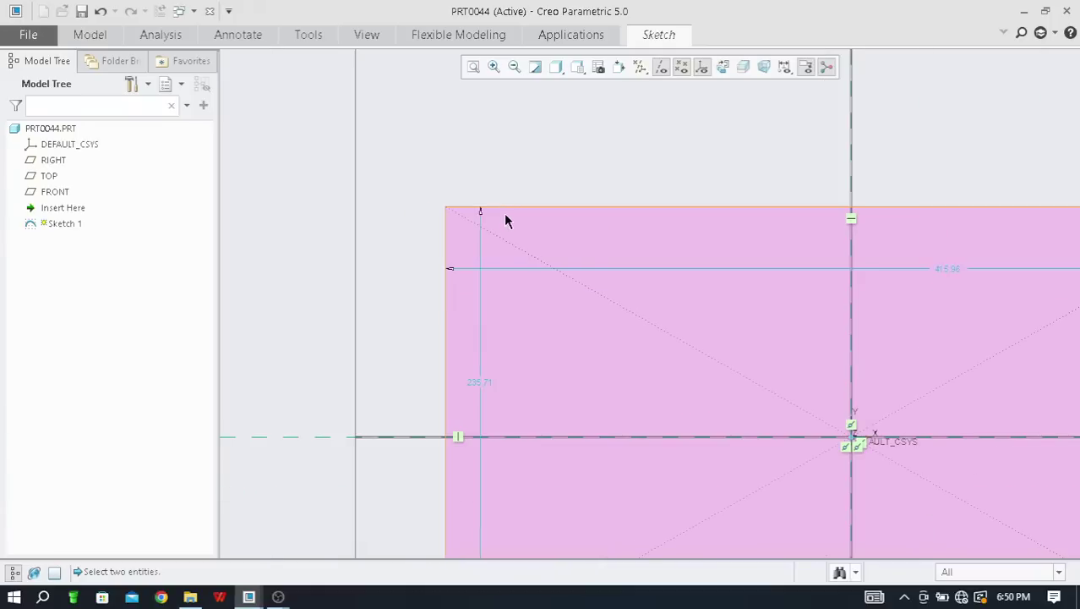
scroll(556, 232, "up", 2)
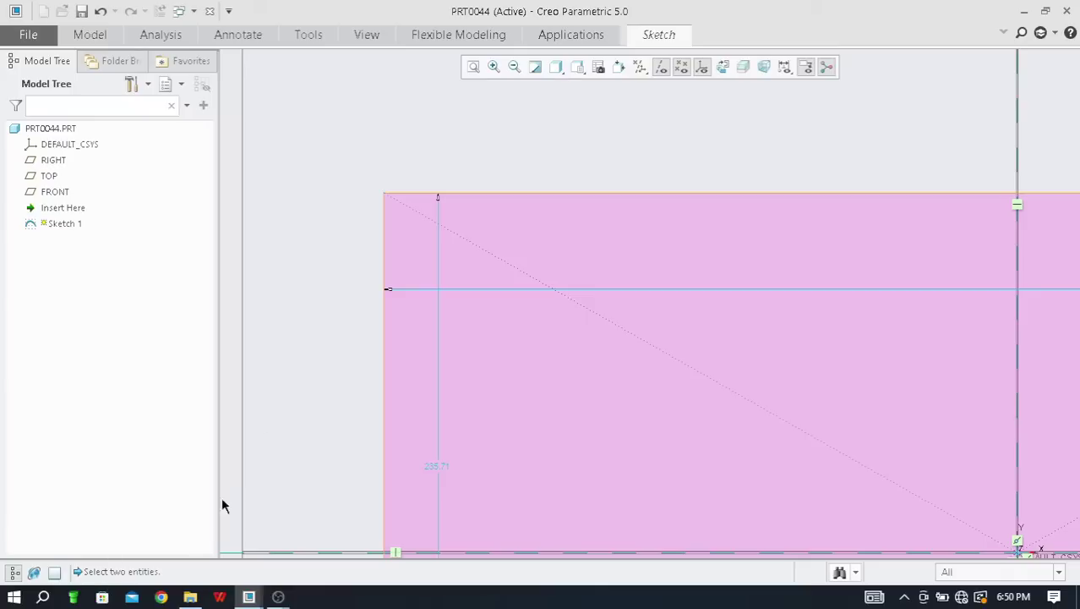
left_click(384, 229)
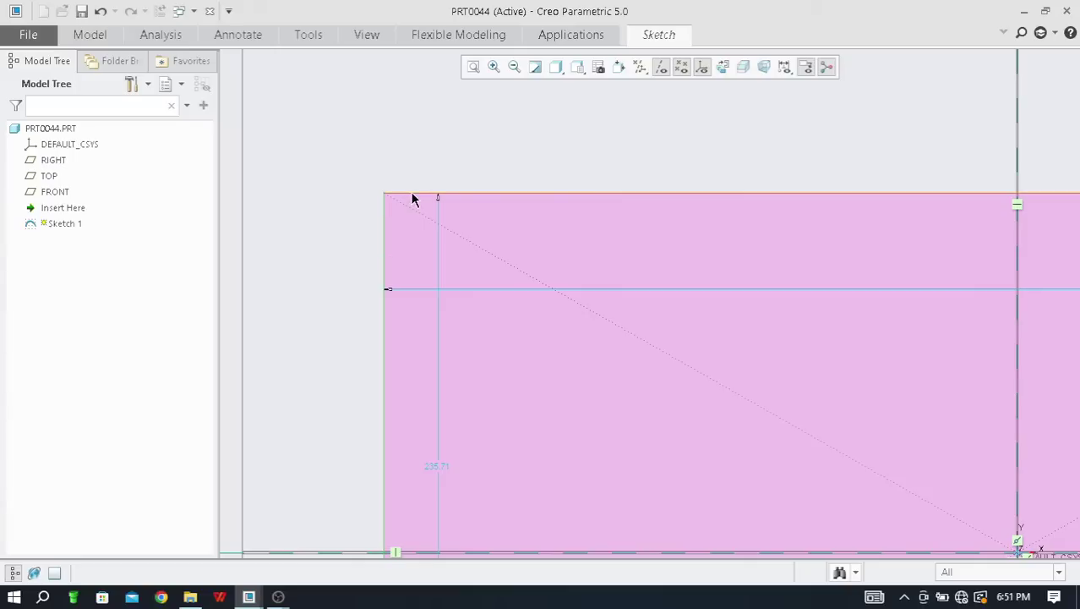
left_click(413, 199)
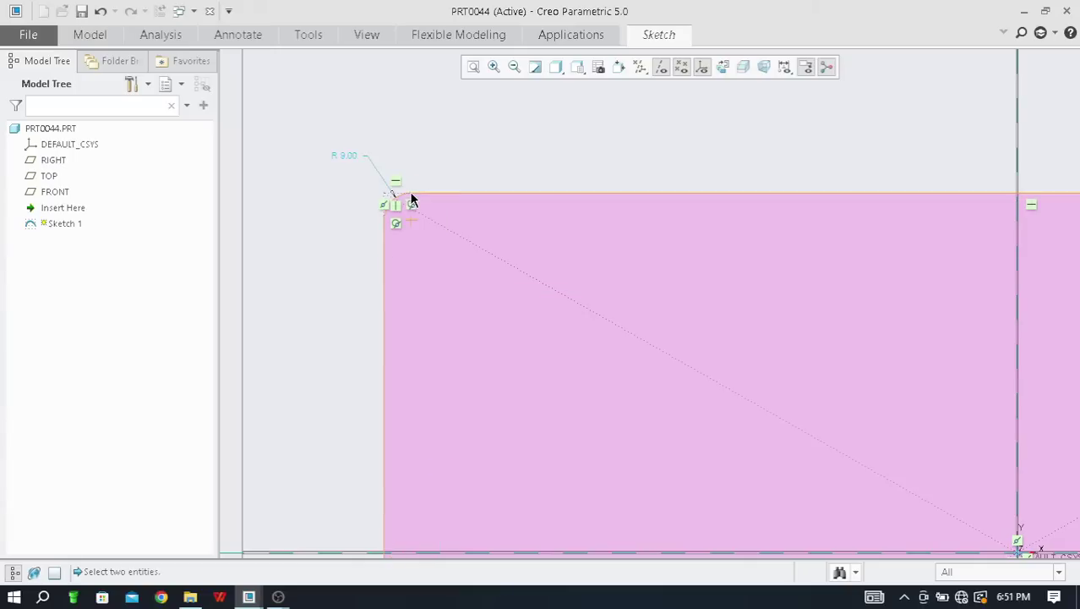
left_click_drag(336, 153, 369, 178)
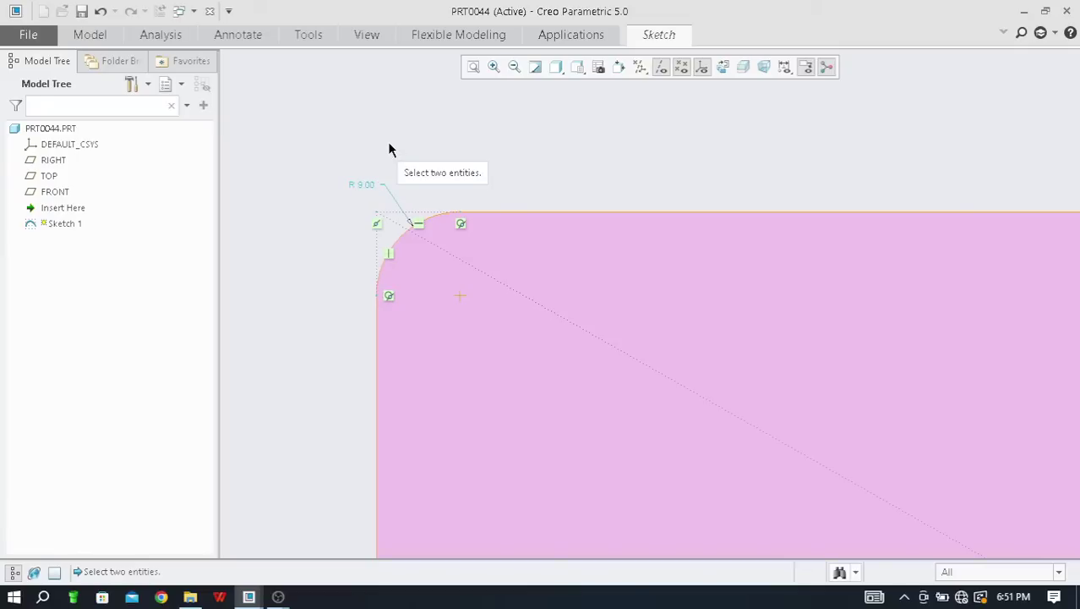
middle_click(389, 149)
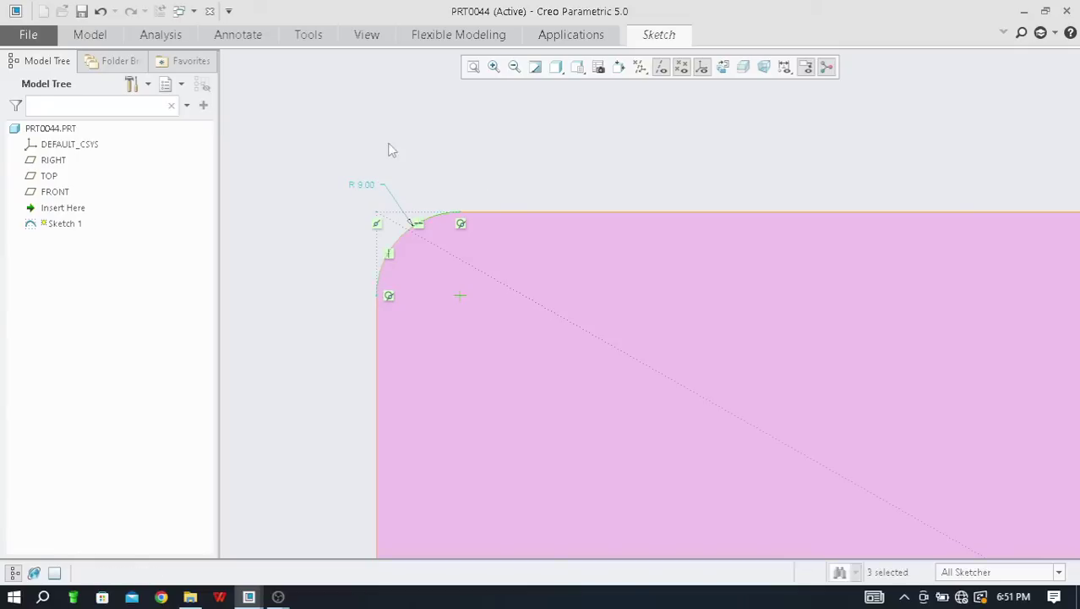
Set the radius of the rectangle's upper-left corner fillet to 20
double_click(365, 186)
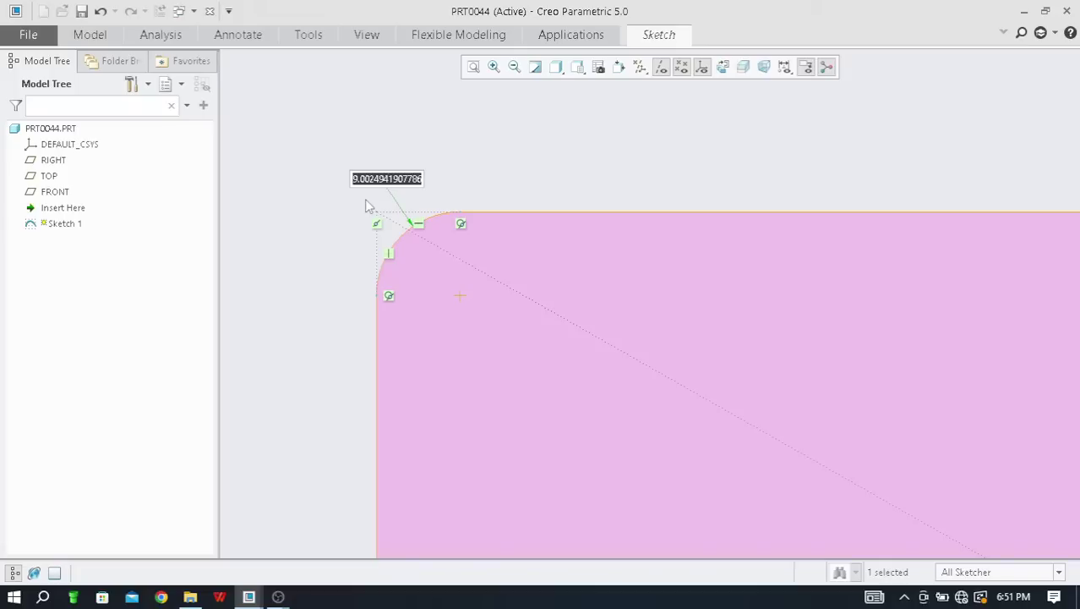
type("20")
key("Return")
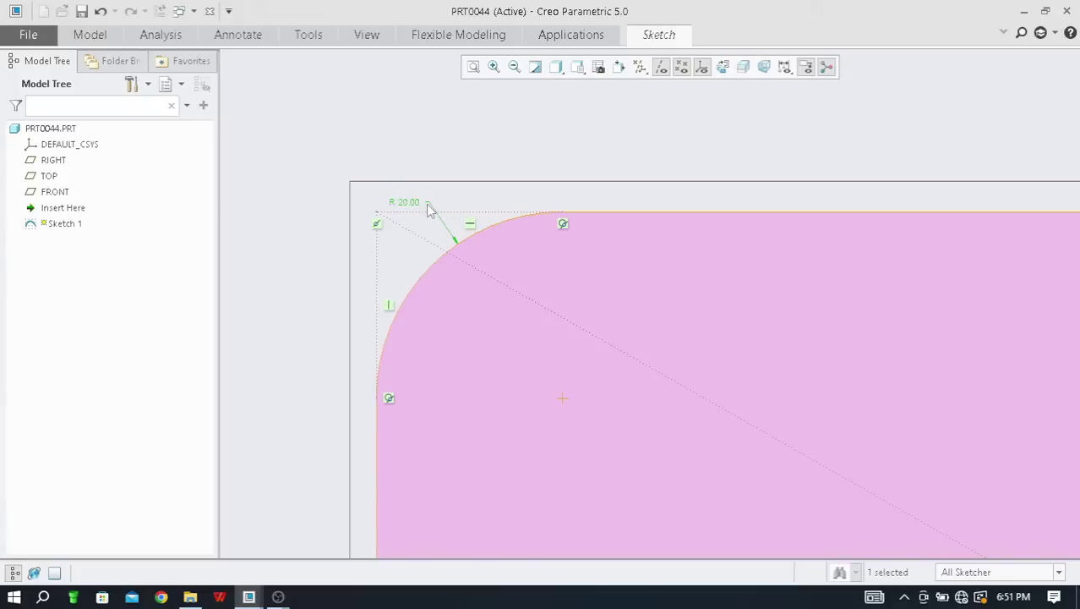
scroll(426, 205, "down", 3)
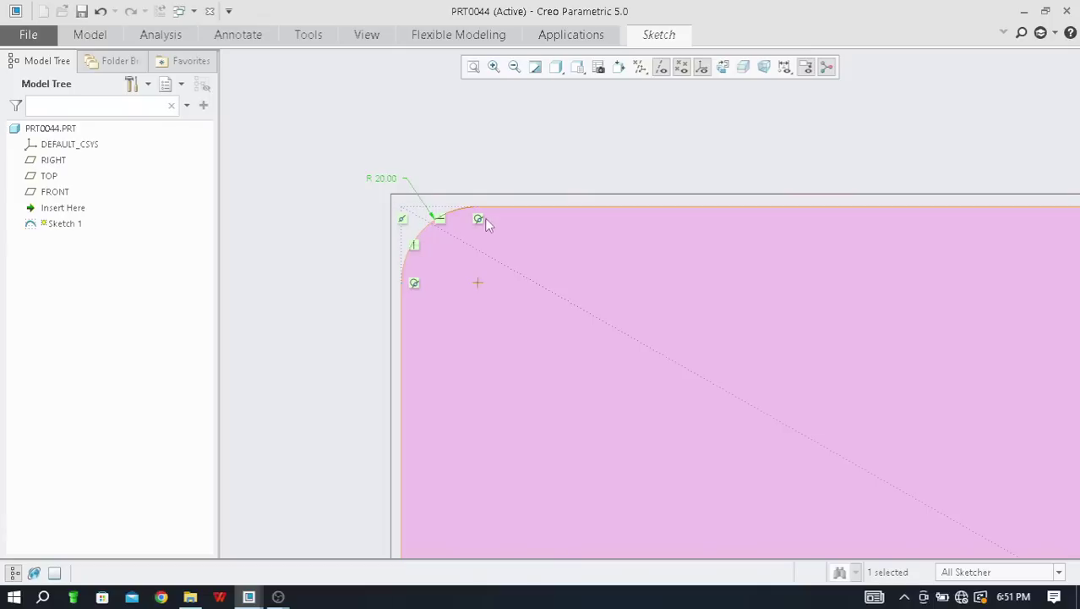
scroll(483, 222, "up", 2)
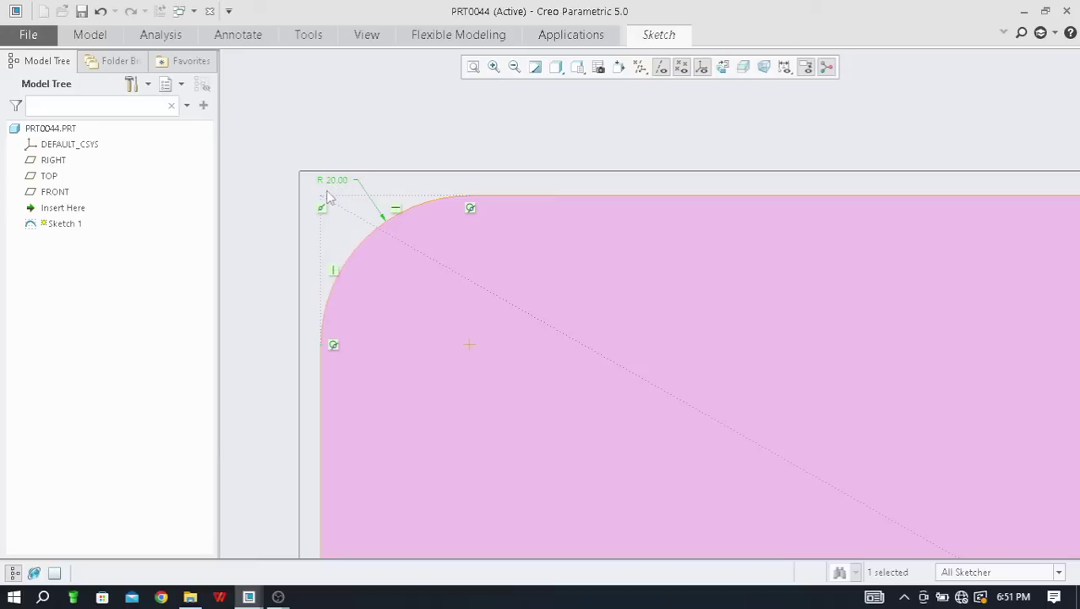
scroll(322, 206, "up", 1)
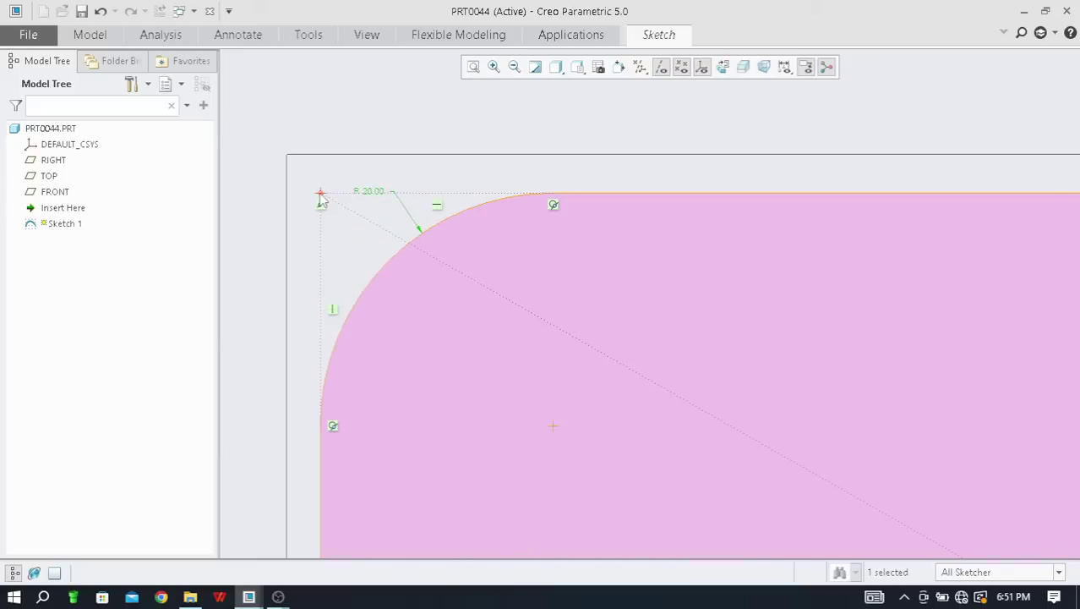
left_click(321, 194)
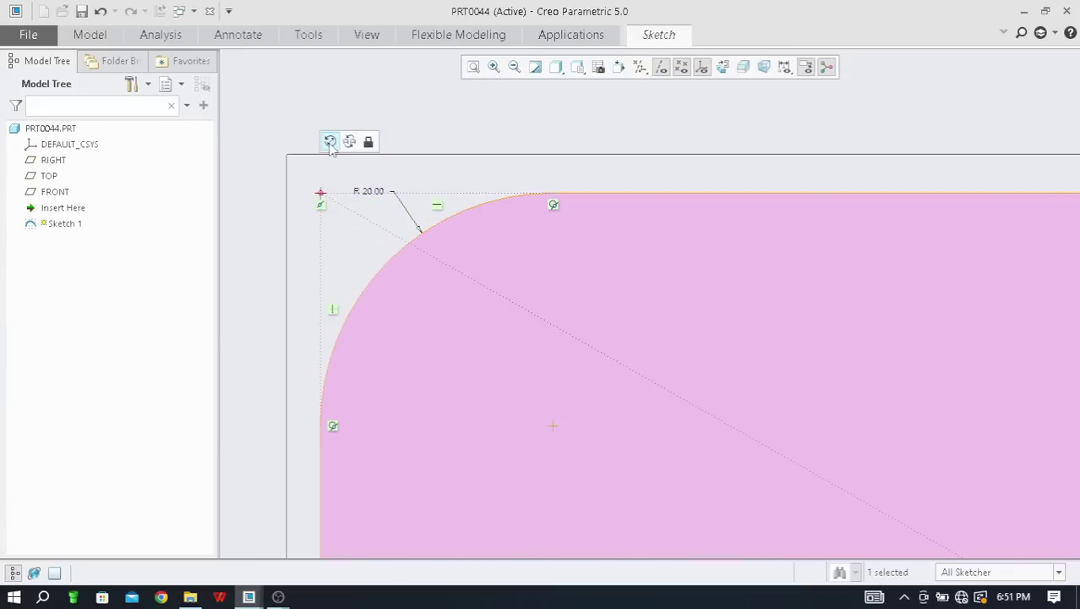
left_click(331, 142)
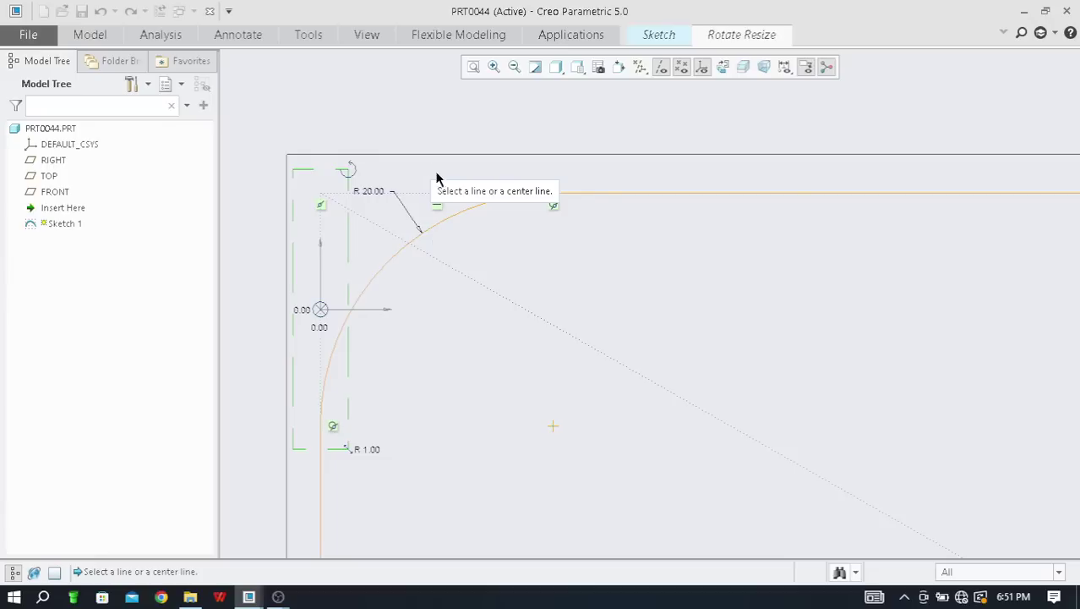
scroll(488, 158, "up", 3)
scroll(489, 158, "down", 2)
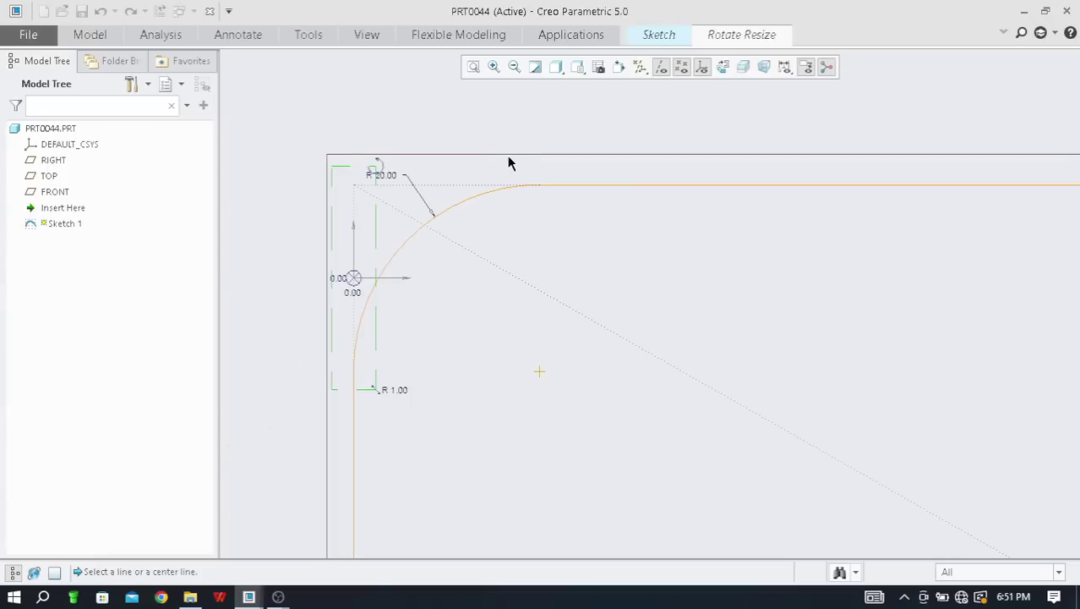
scroll(330, 247, "up", 2)
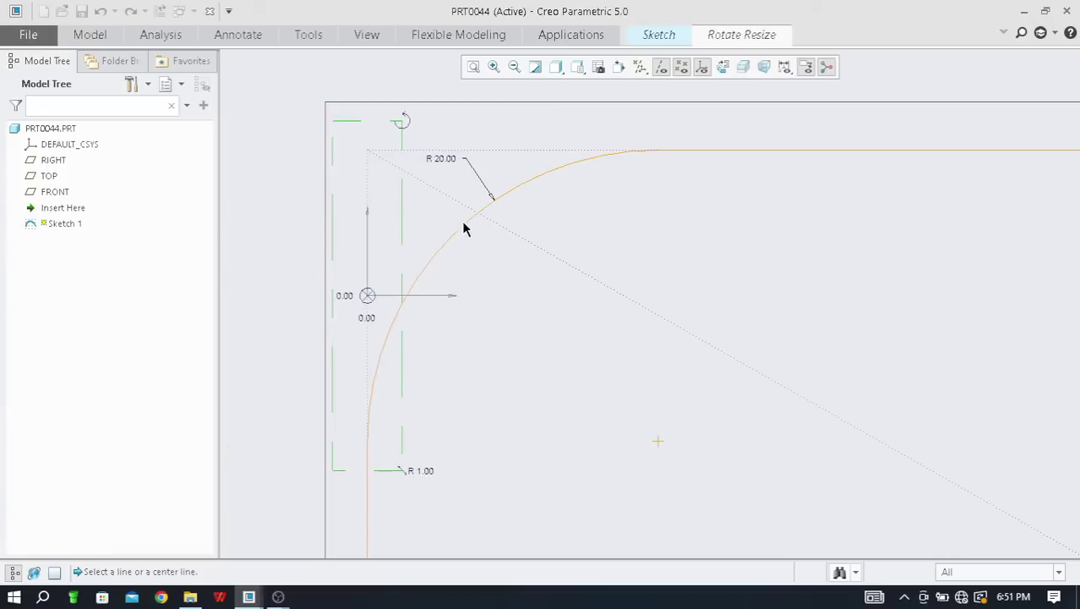
scroll(486, 209, "down", 1)
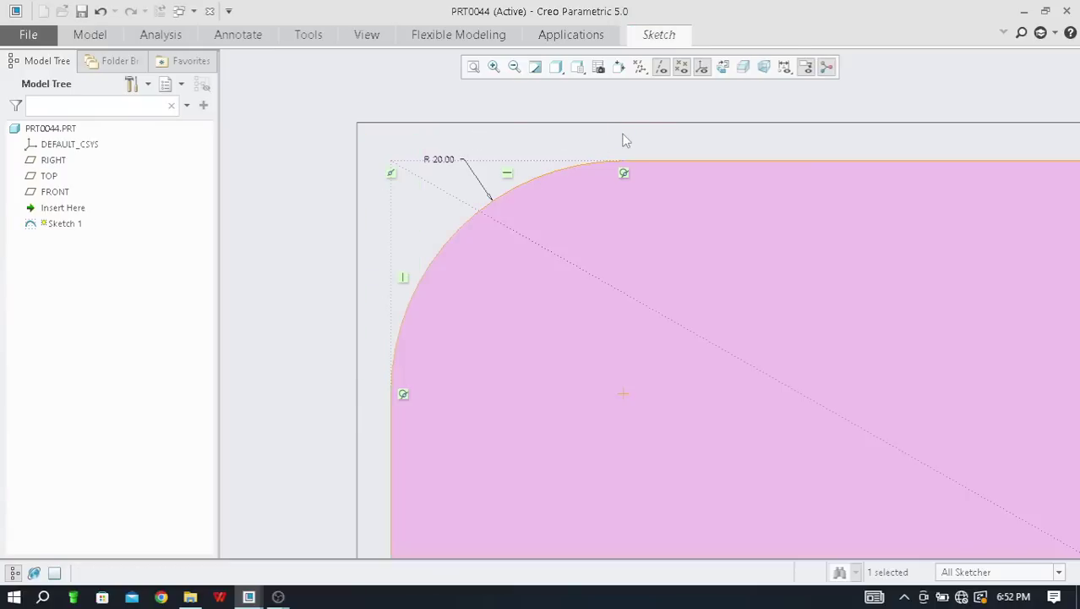
middle_click(625, 137)
Use Rotate Resize on the vertical construction line at the upper-left fillet corner and set its vertical translation to 1
scroll(490, 159, "up", 2)
scroll(486, 155, "down", 1)
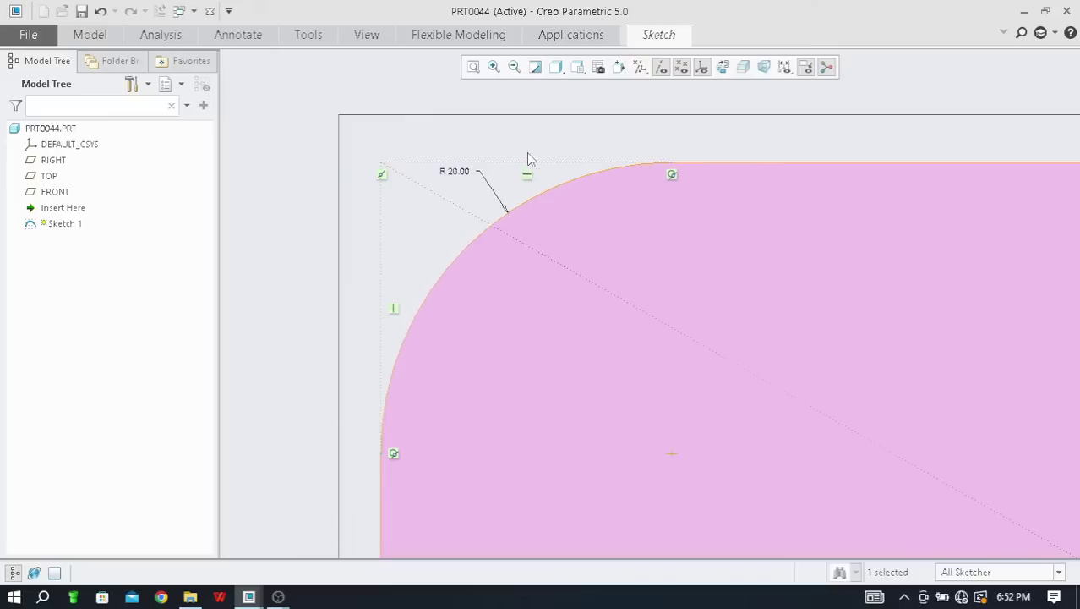
scroll(369, 151, "up", 1)
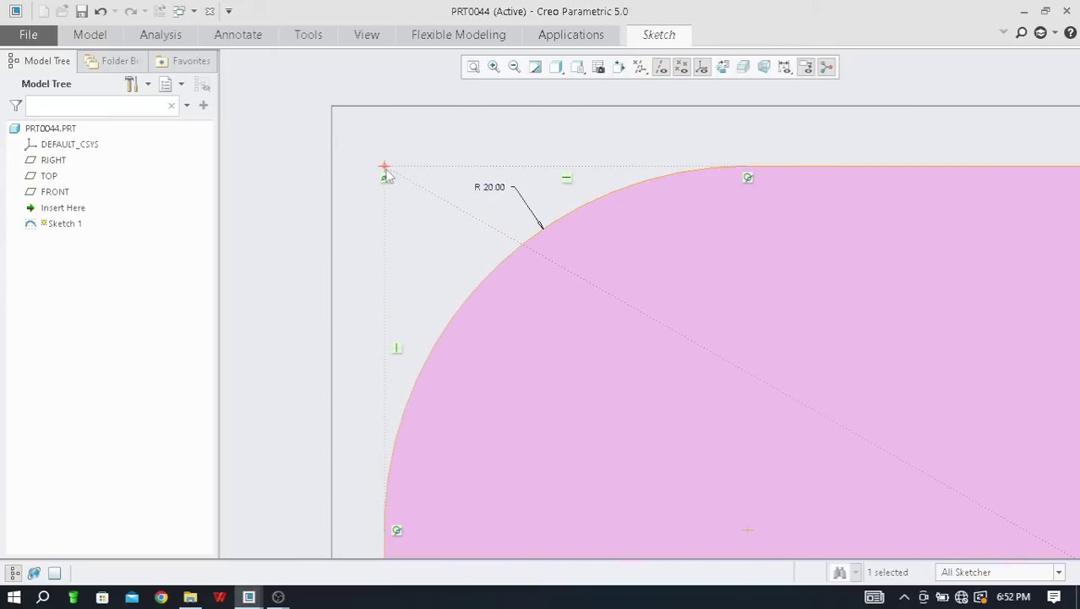
left_click(385, 169)
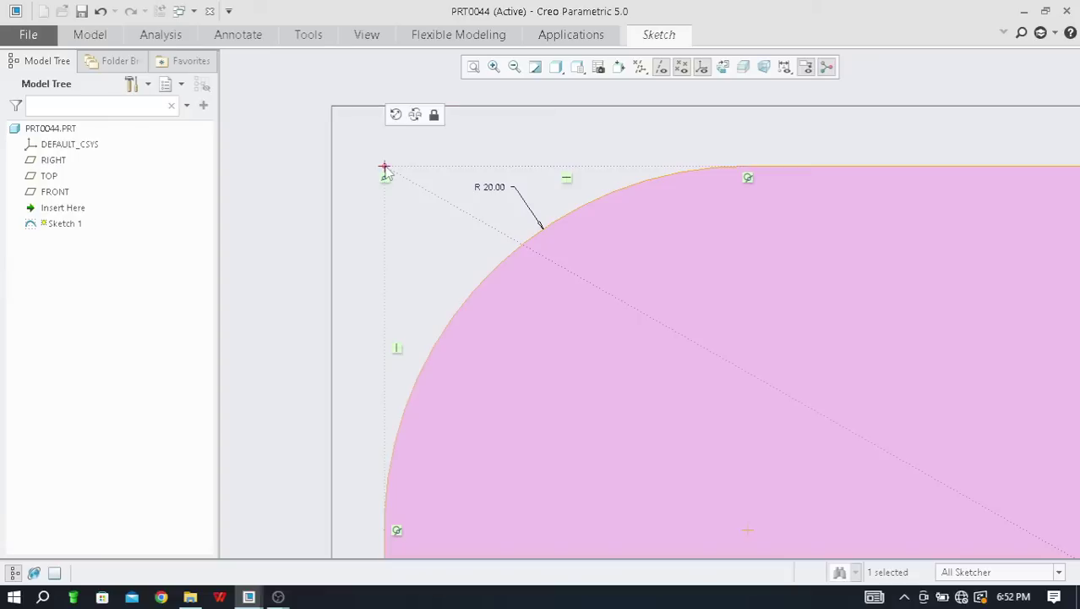
left_click(395, 115)
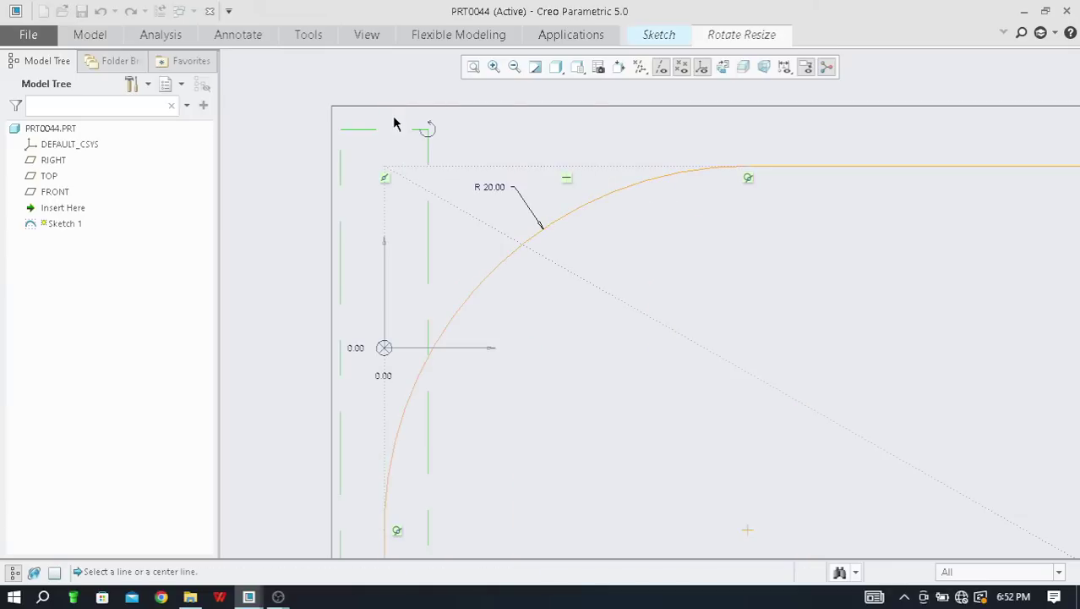
scroll(407, 167, "down", 1)
scroll(408, 167, "up", 1)
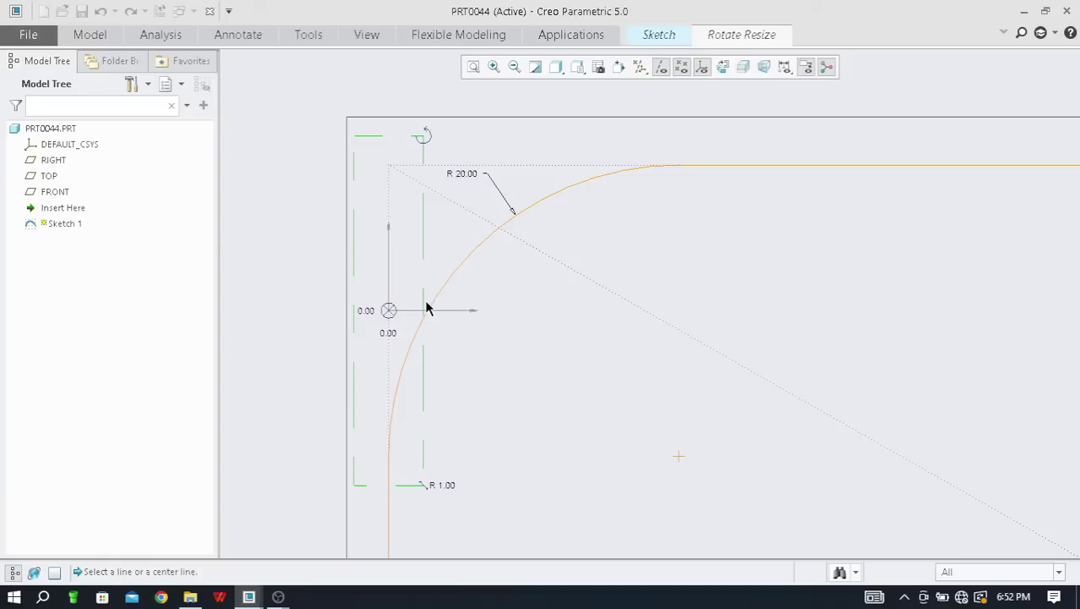
double_click(387, 333)
type("1")
key("Return")
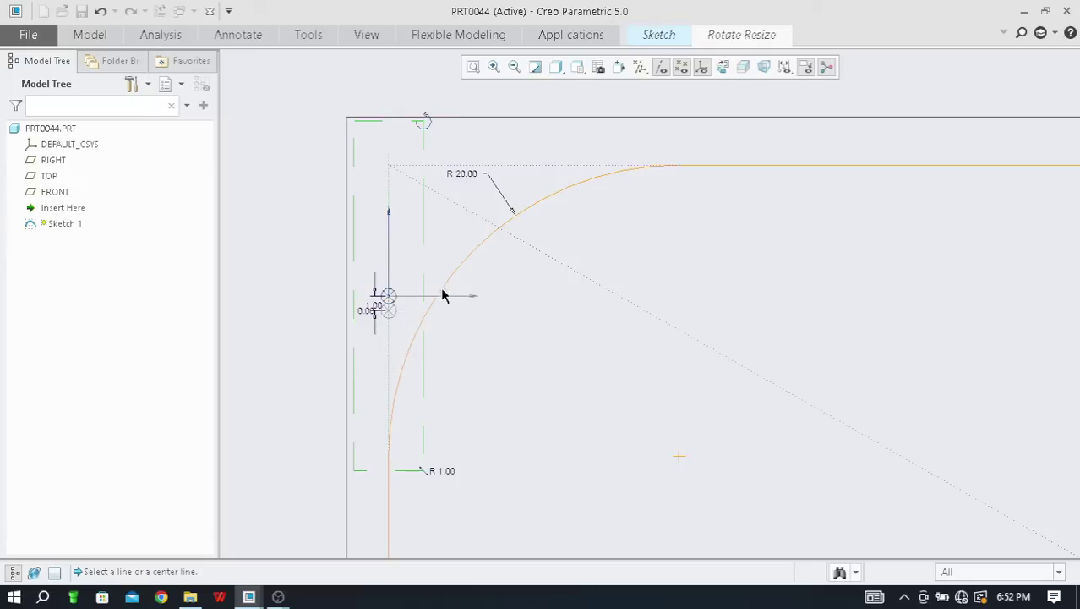
Inspect the shifted construction line's preview around the filleted corner and accept the Rotate Resize
scroll(384, 296, "up", 2)
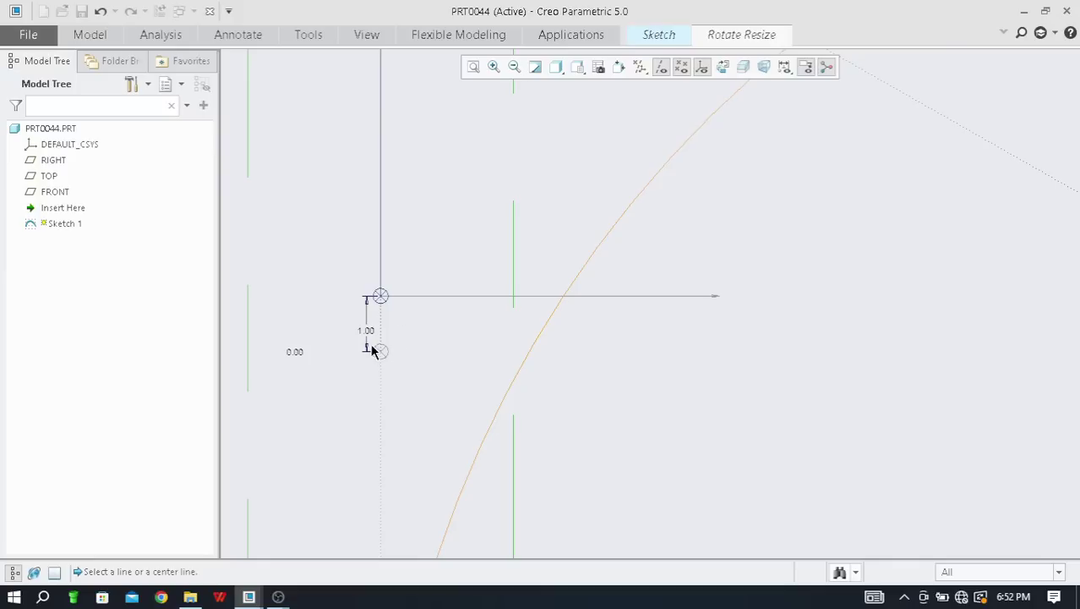
scroll(397, 355, "down", 3)
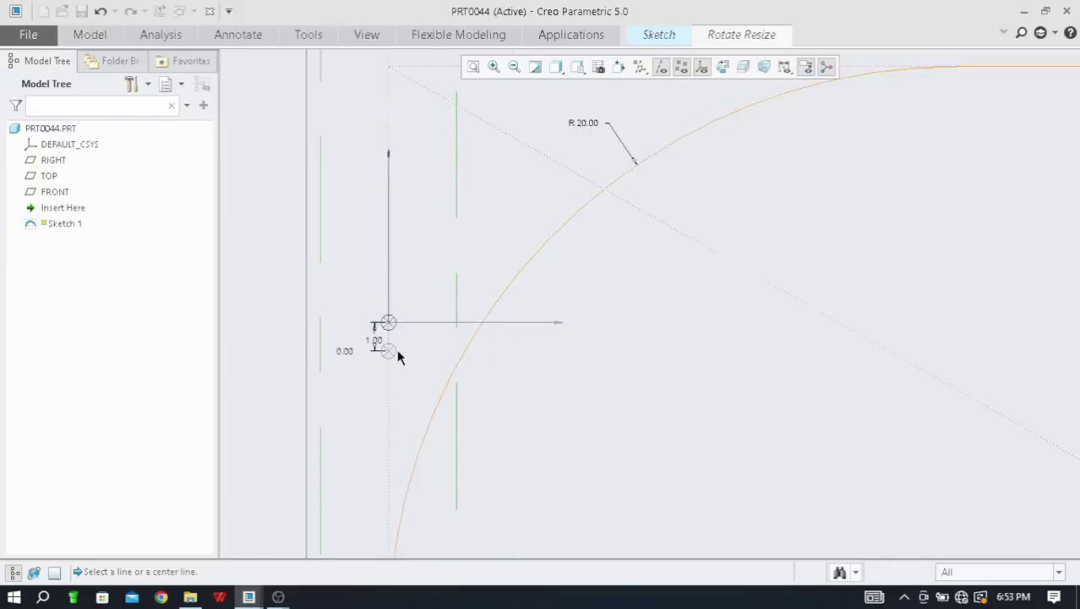
scroll(390, 355, "up", 1)
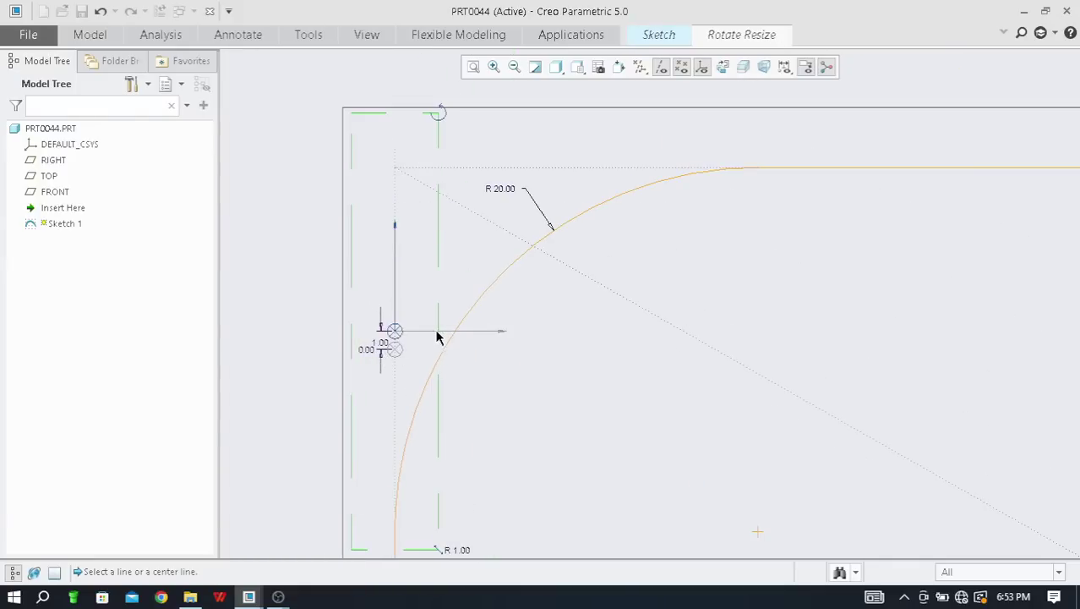
scroll(482, 270, "up", 1)
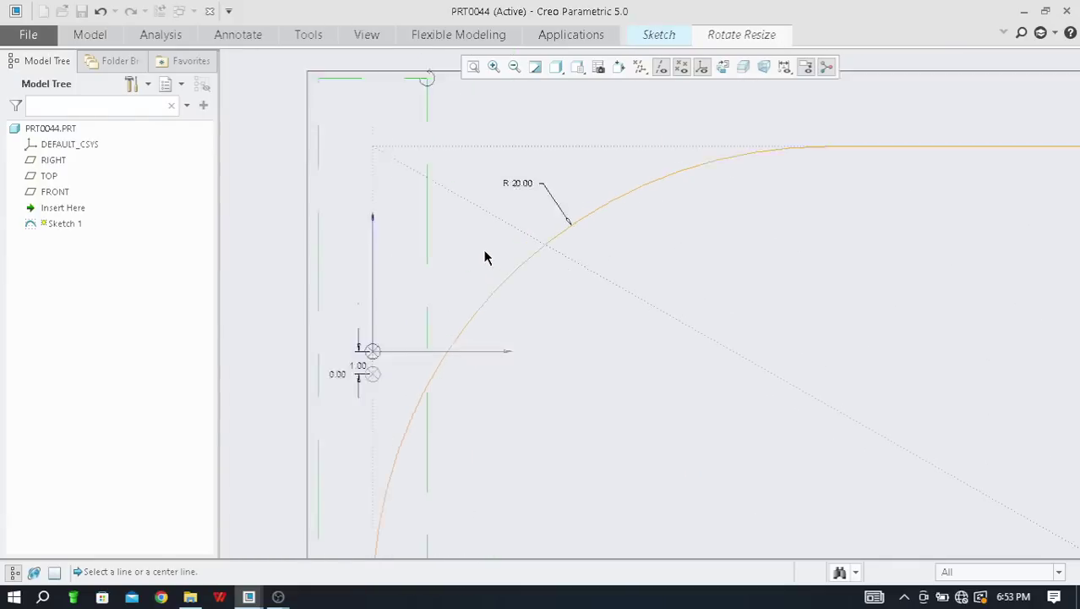
scroll(486, 251, "down", 1)
scroll(486, 251, "down", 2)
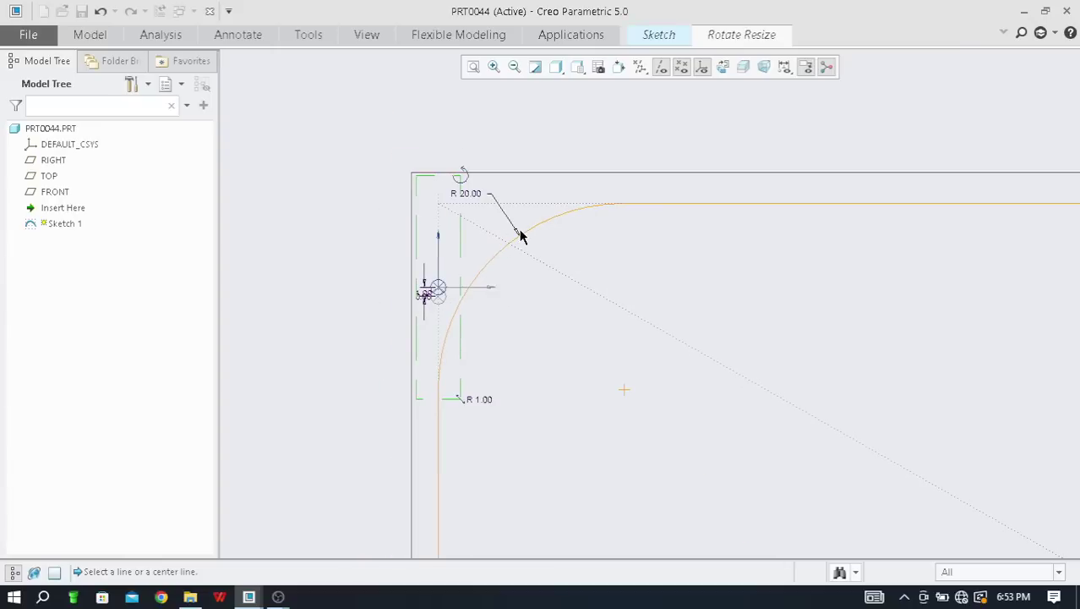
scroll(508, 238, "up", 1)
scroll(470, 250, "up", 1)
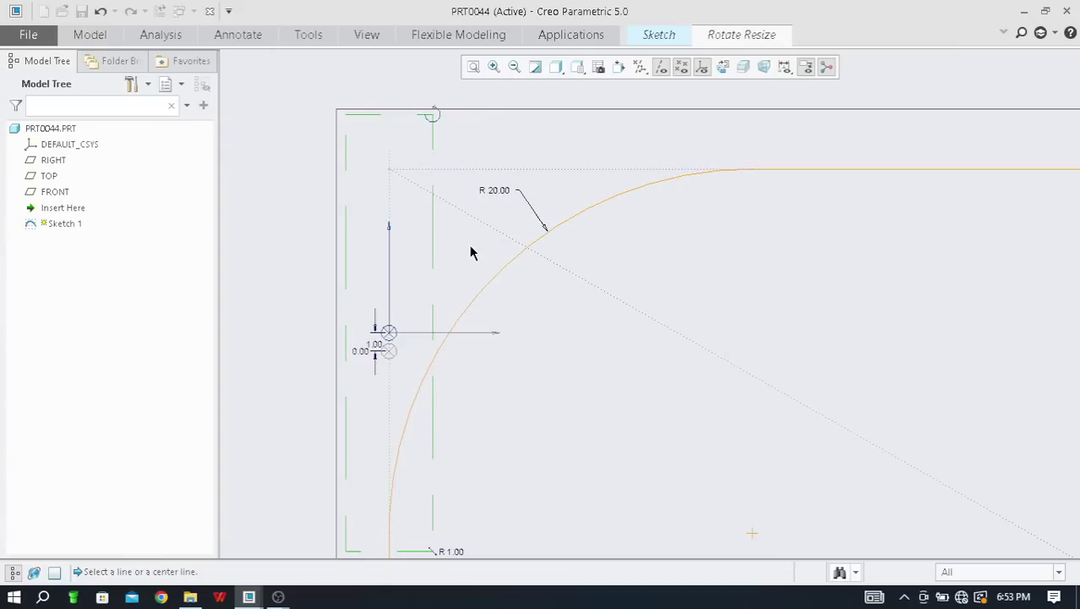
scroll(470, 249, "down", 1)
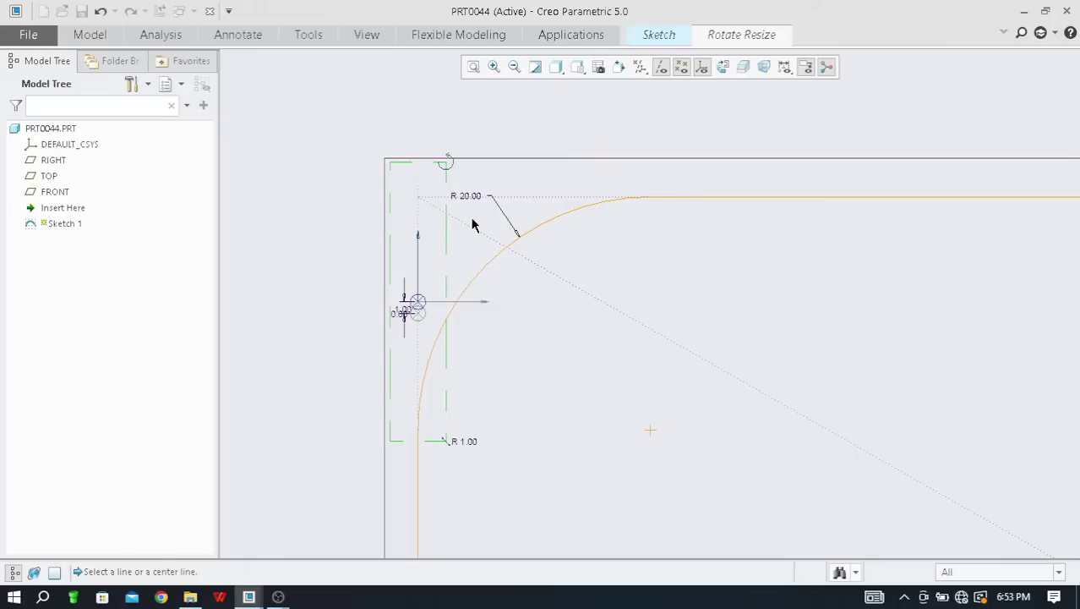
middle_click(711, 177)
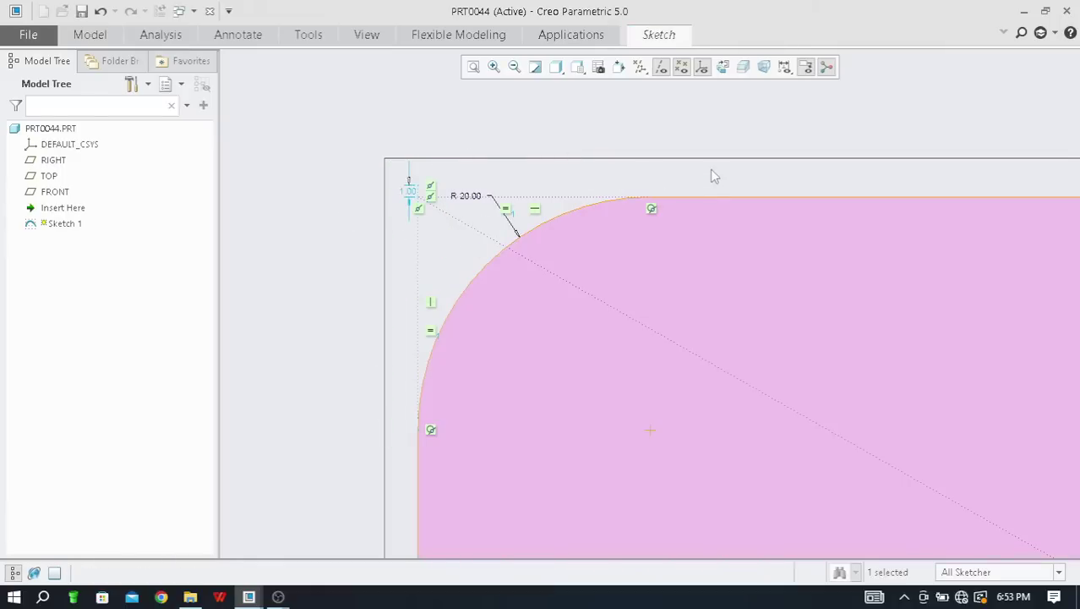
scroll(430, 194, "down", 3)
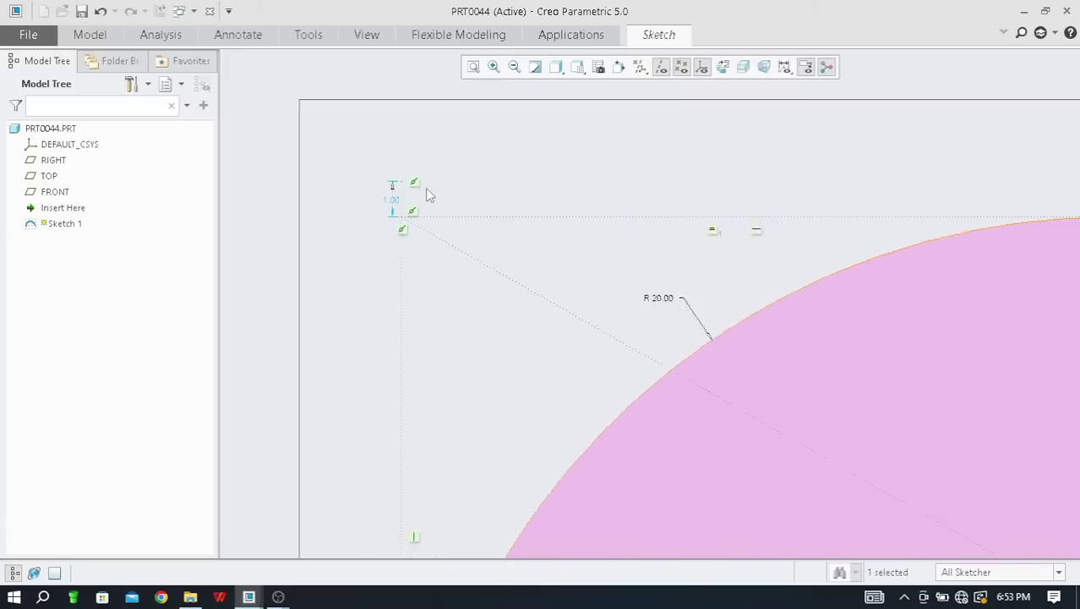
scroll(385, 194, "up", 3)
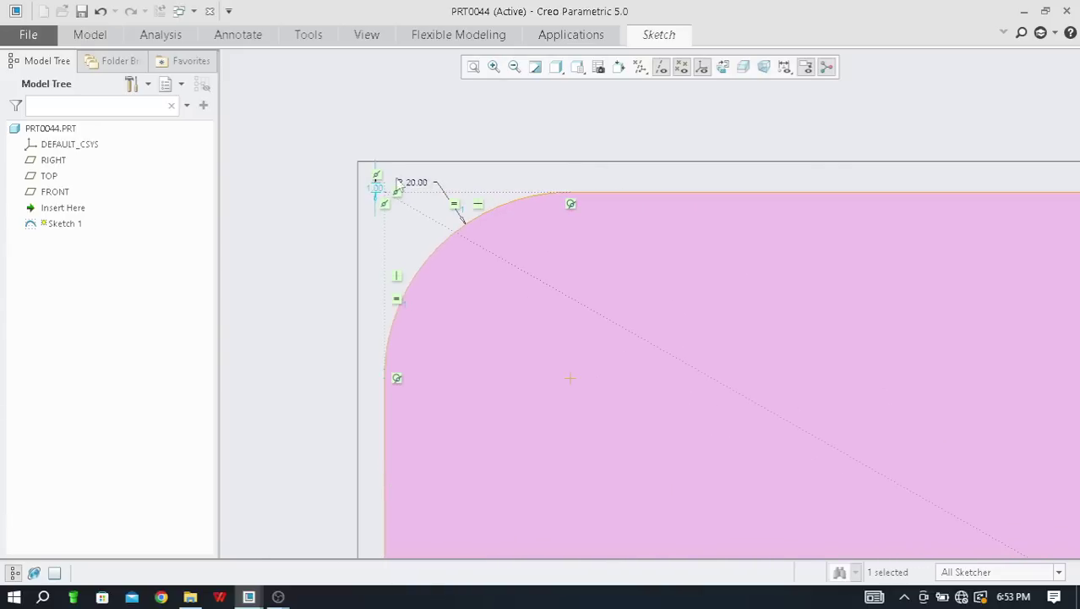
scroll(382, 187, "down", 3)
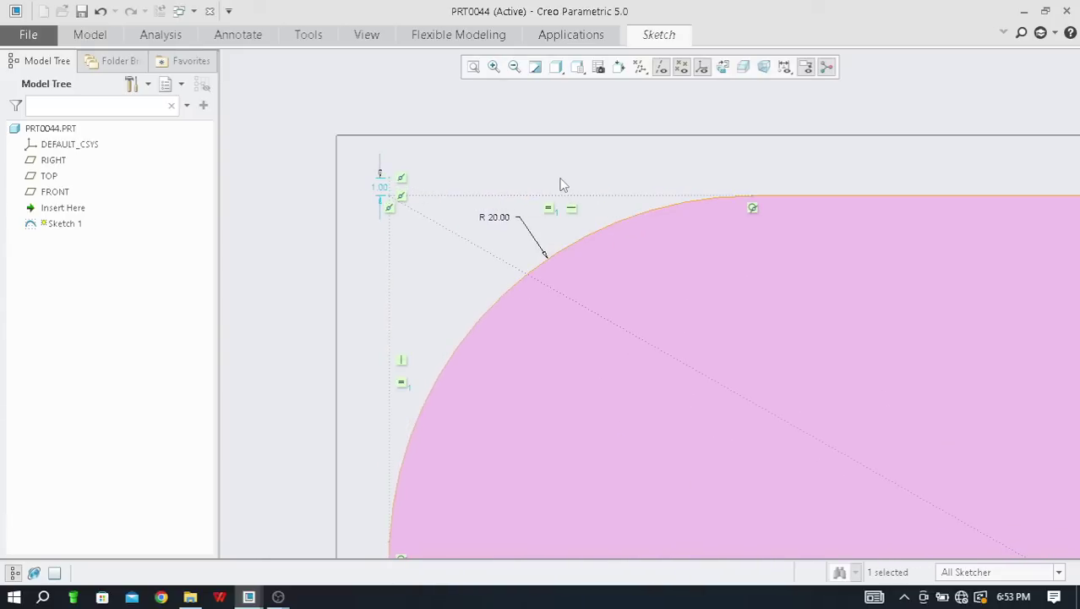
scroll(562, 181, "up", 2)
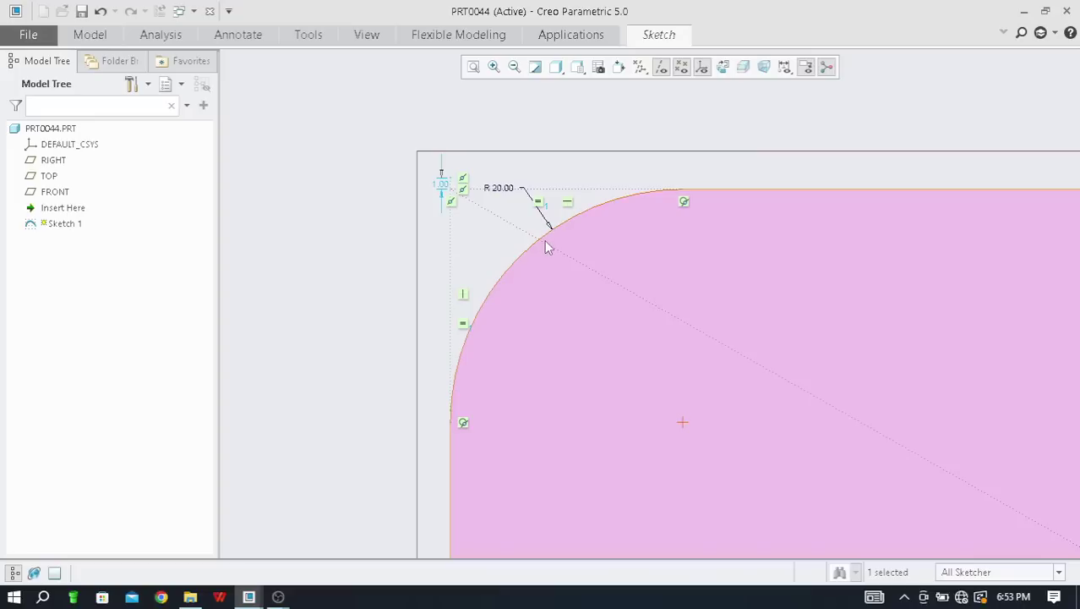
scroll(482, 311, "down", 1)
scroll(543, 263, "up", 2)
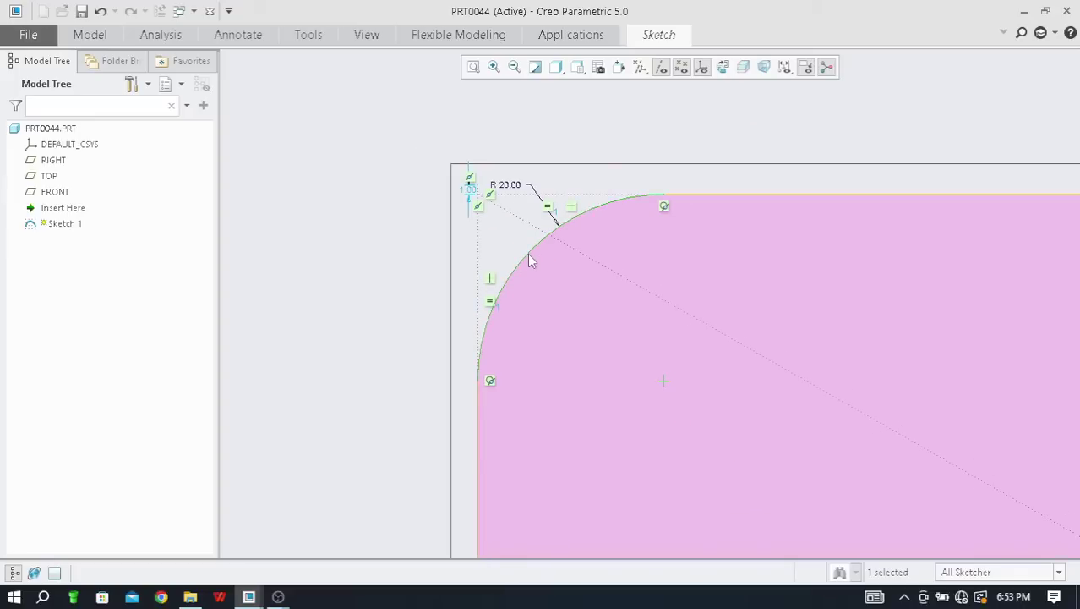
Start Rotate Resize on the upper-left corner's fillet arc and set its vertical translation to 5
left_click(530, 262)
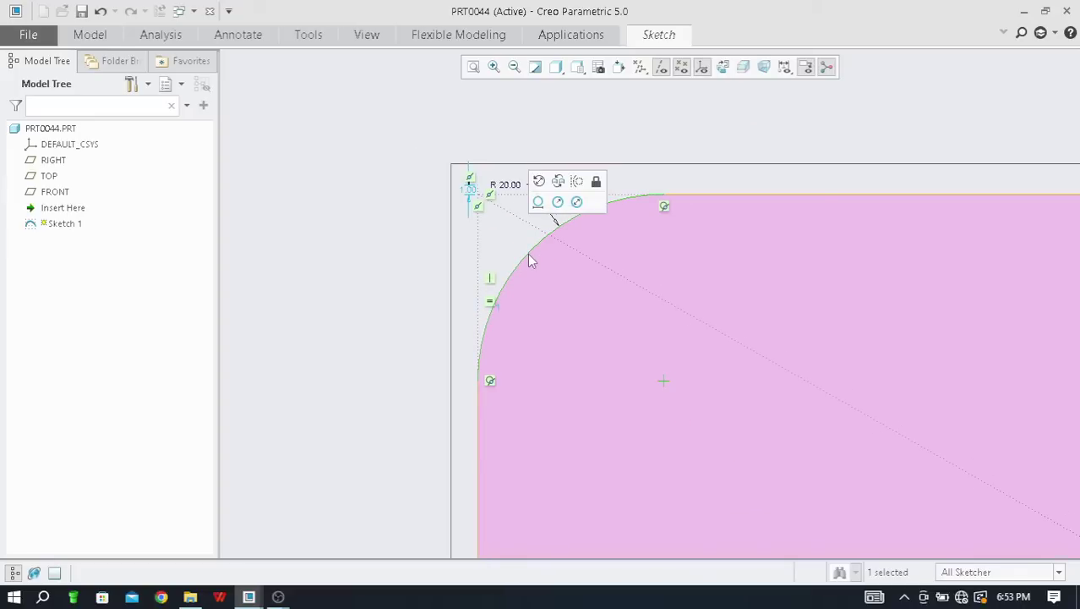
left_click(539, 183)
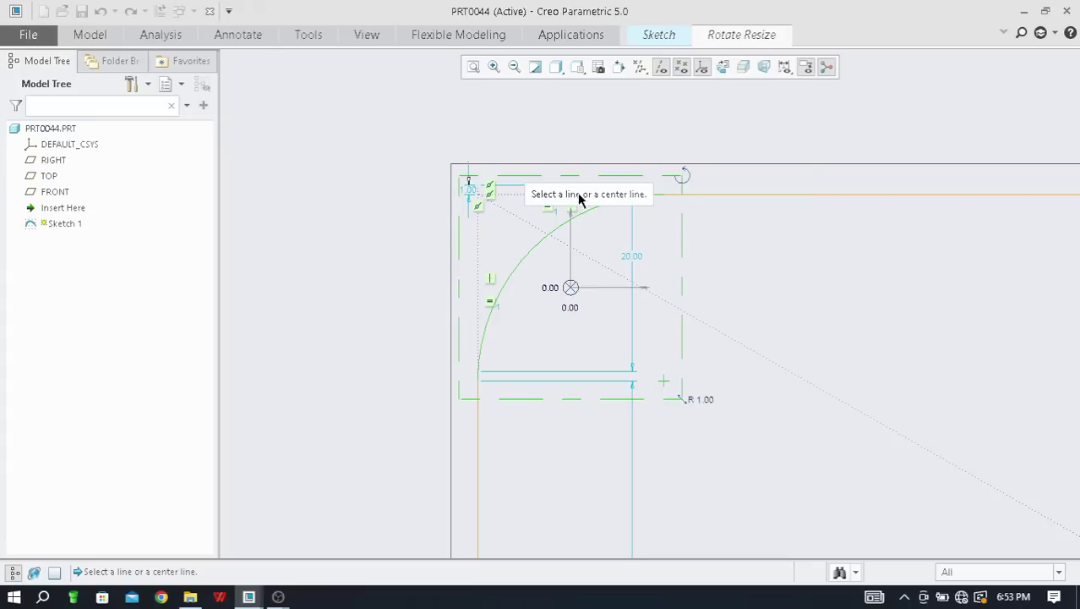
scroll(526, 200, "up", 3)
scroll(464, 176, "down", 2)
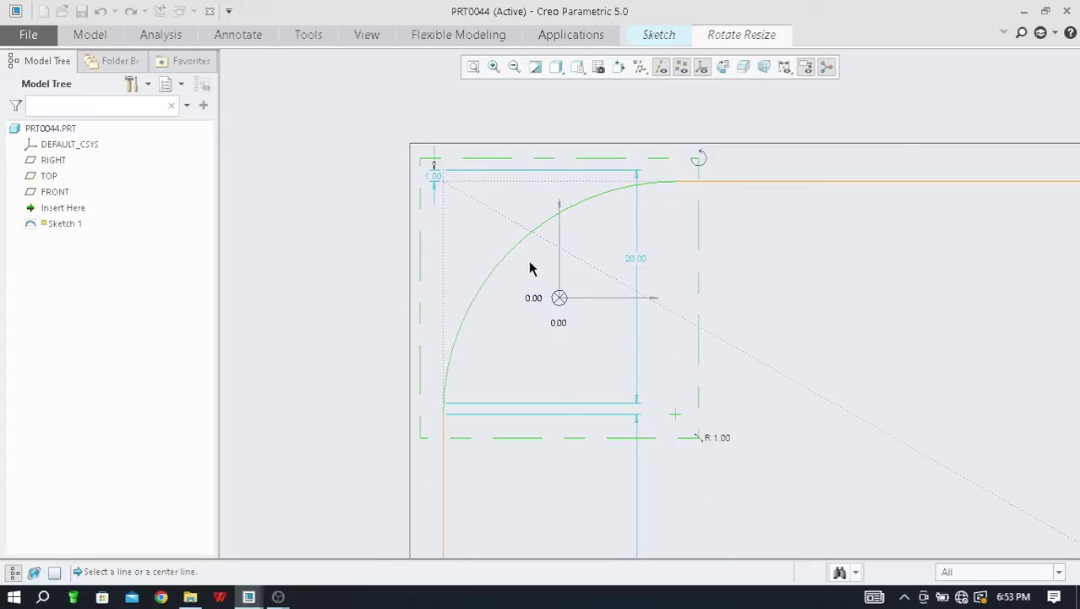
left_click(758, 38)
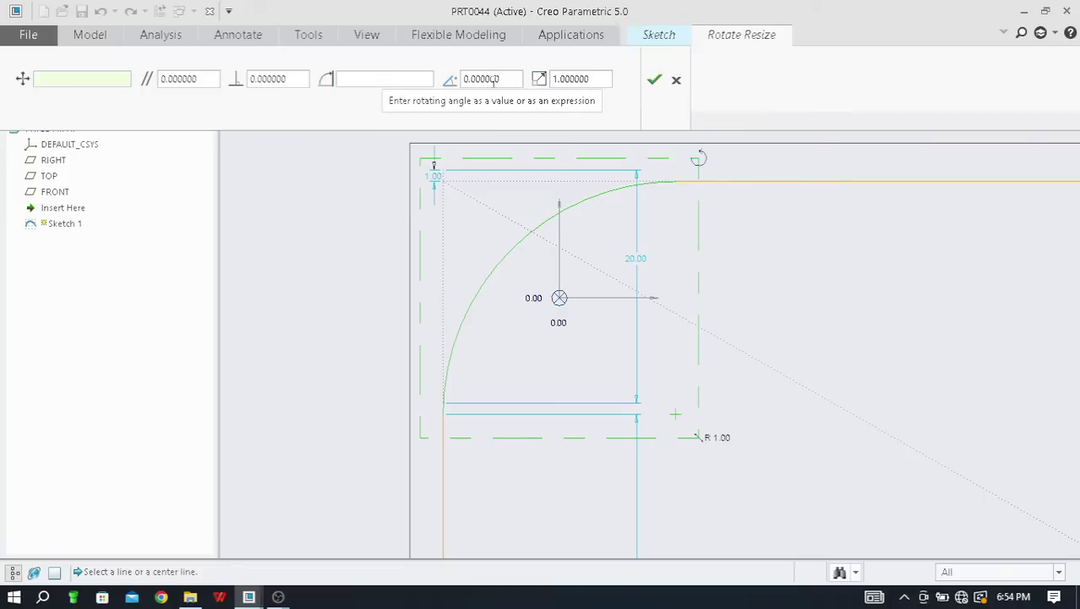
middle_click(560, 309)
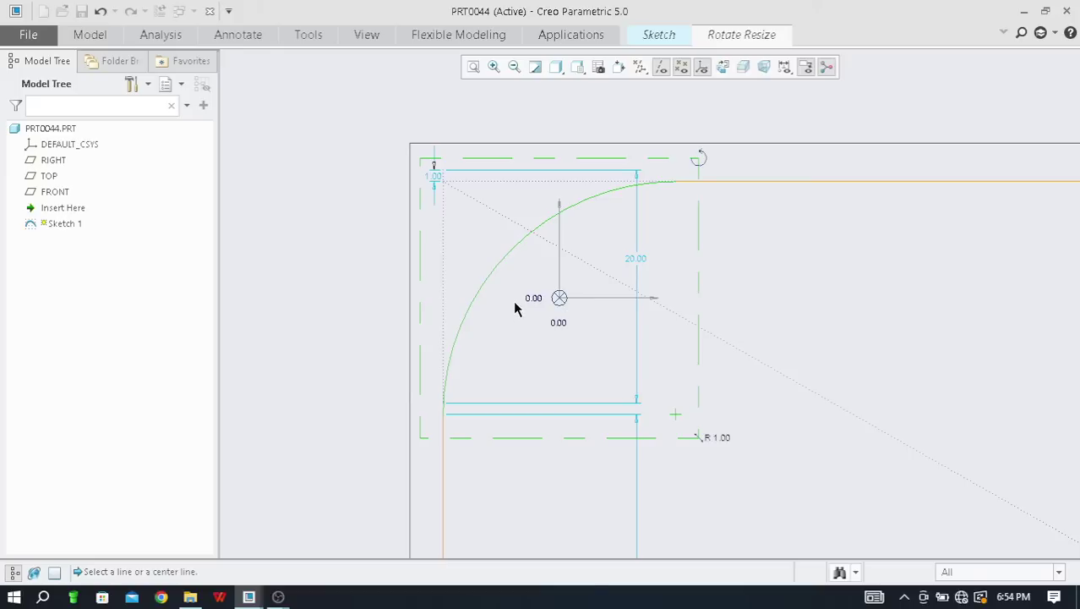
double_click(561, 327)
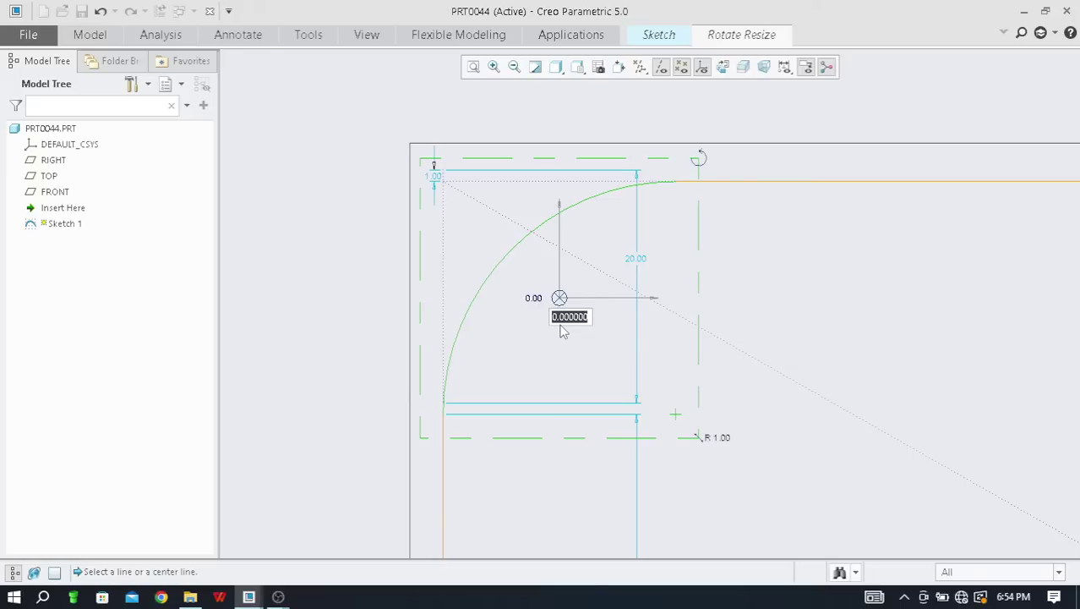
key("BackSpace")
type("5")
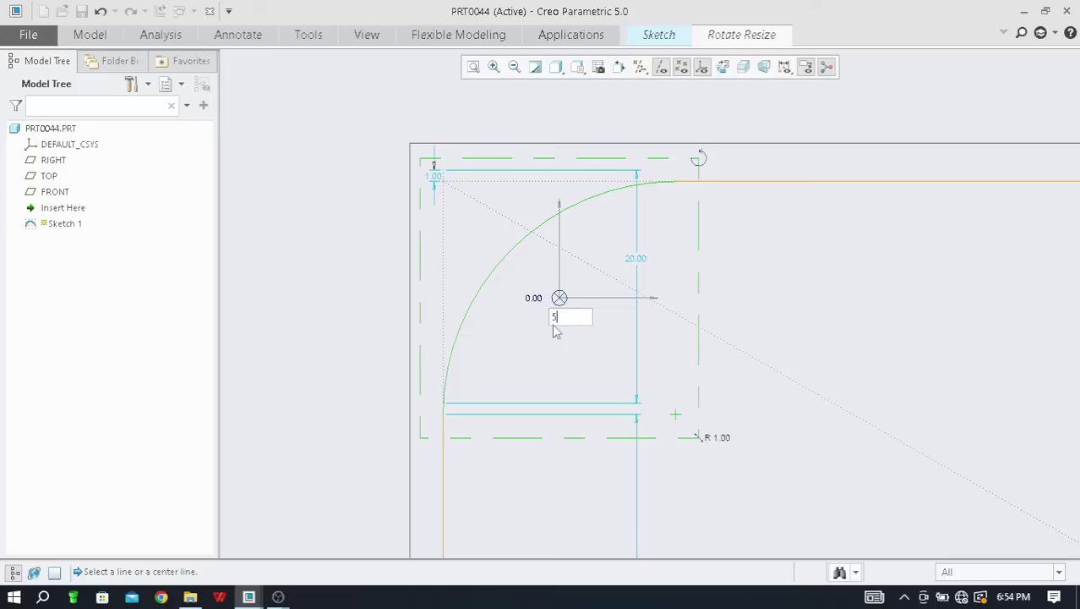
key("Return")
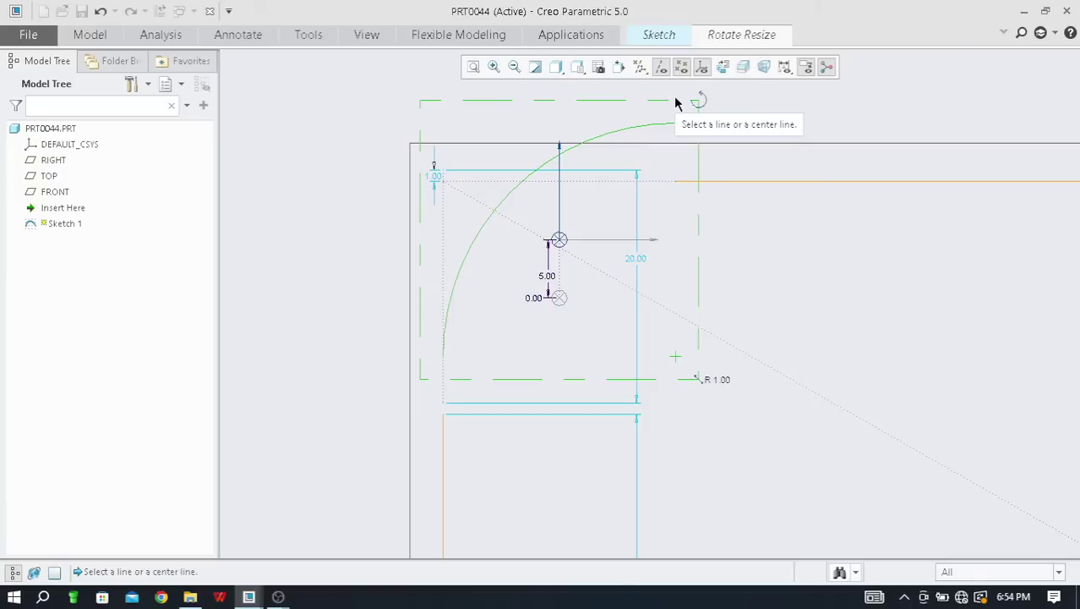
Set the horizontal translation of the upper-left fillet arc to 5 in Rotate Resize
left_click(443, 415)
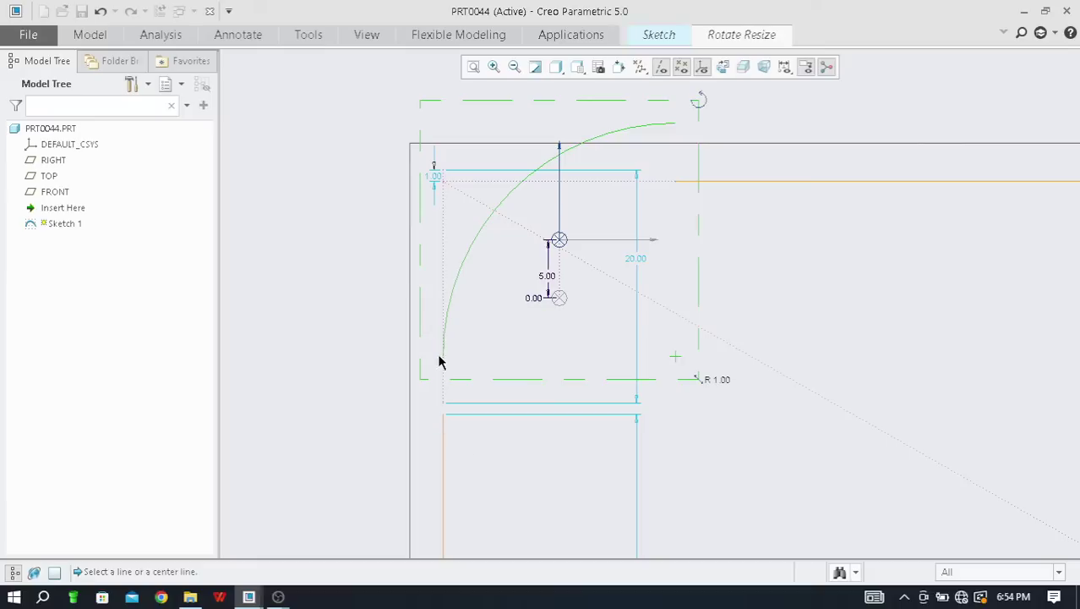
double_click(534, 299)
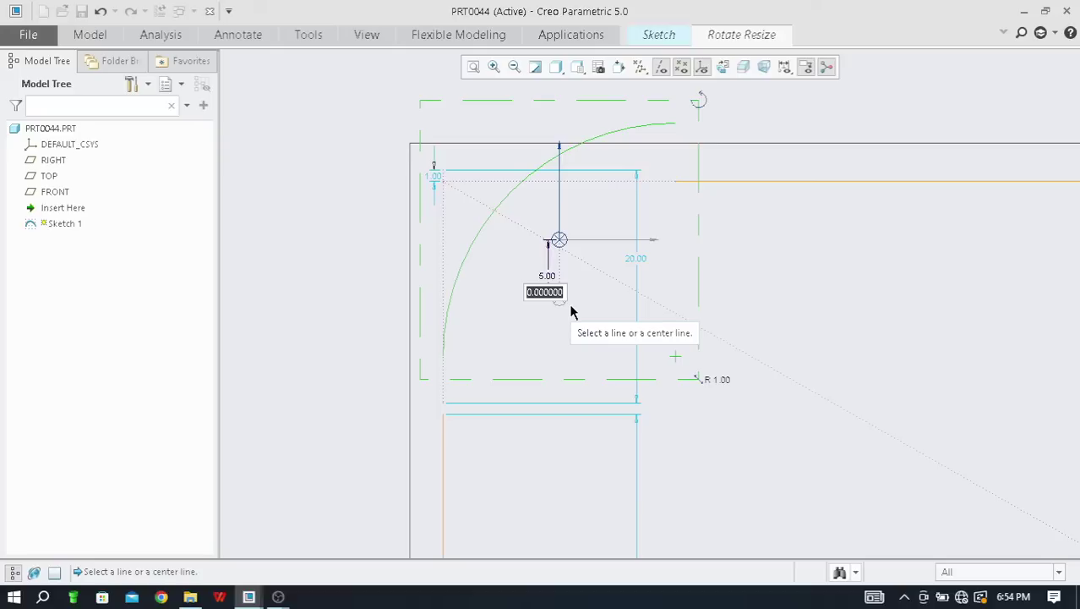
type("5")
key("Return")
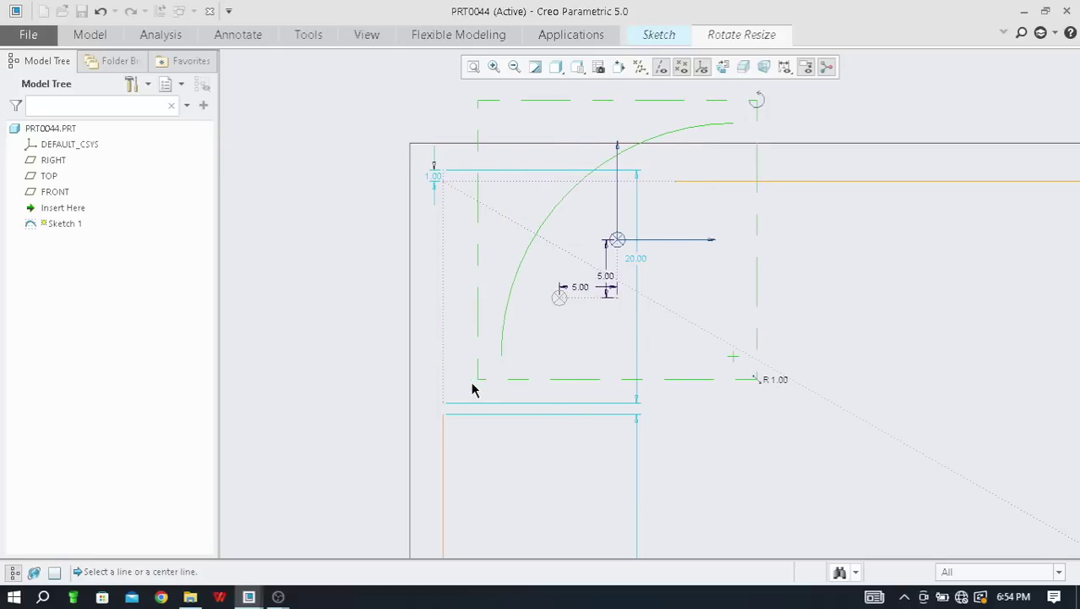
scroll(472, 385, "up", 2)
scroll(522, 311, "down", 1)
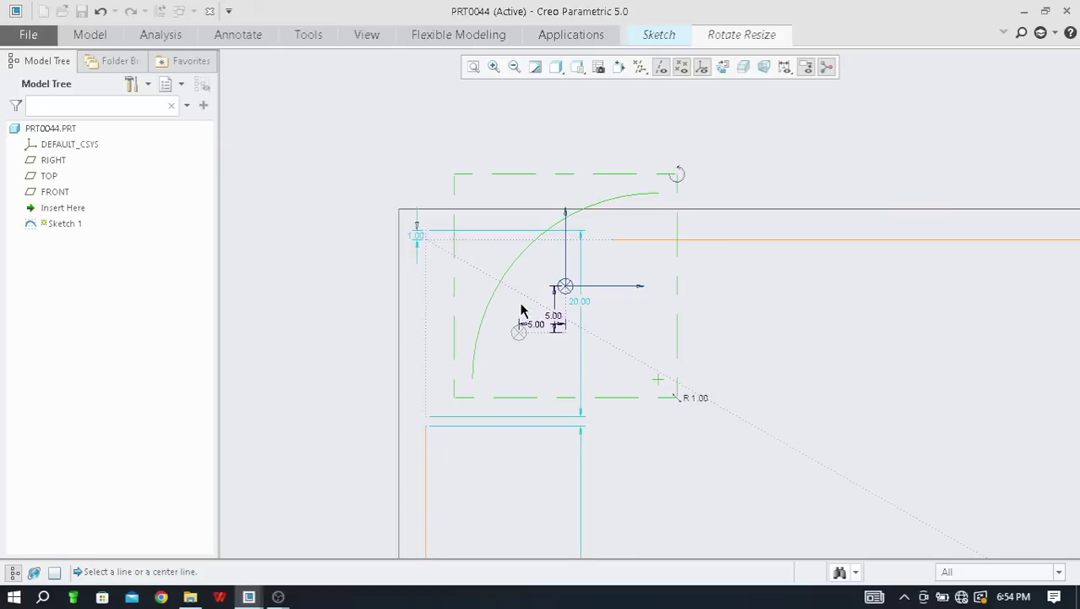
scroll(470, 386, "down", 2)
scroll(472, 362, "up", 2)
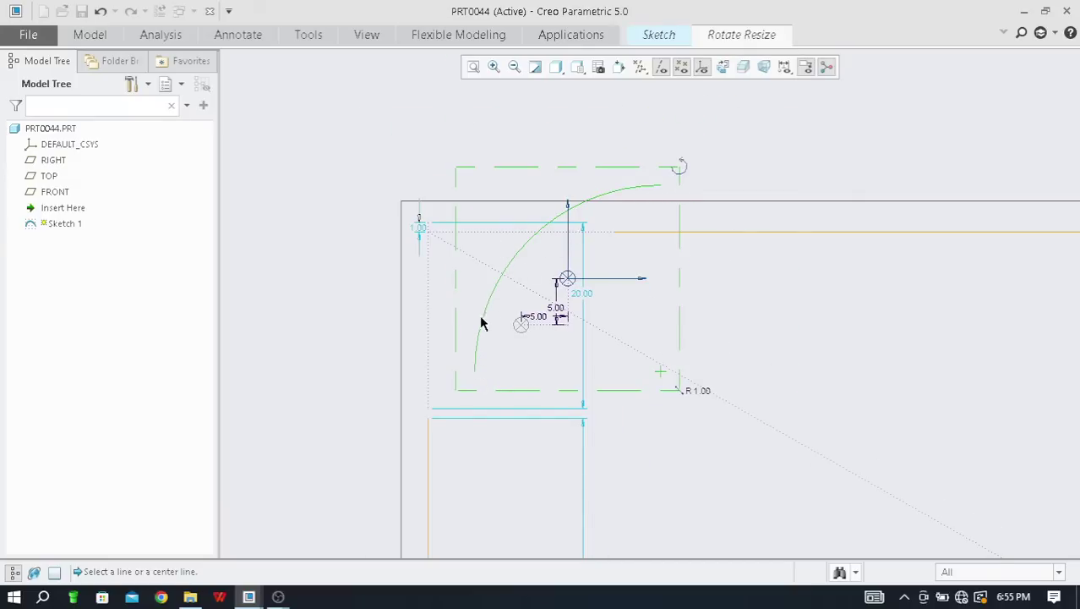
Set both the horizontal and vertical translations of the upper-left fillet arc to -5
double_click(535, 321)
type("-5")
key("Return")
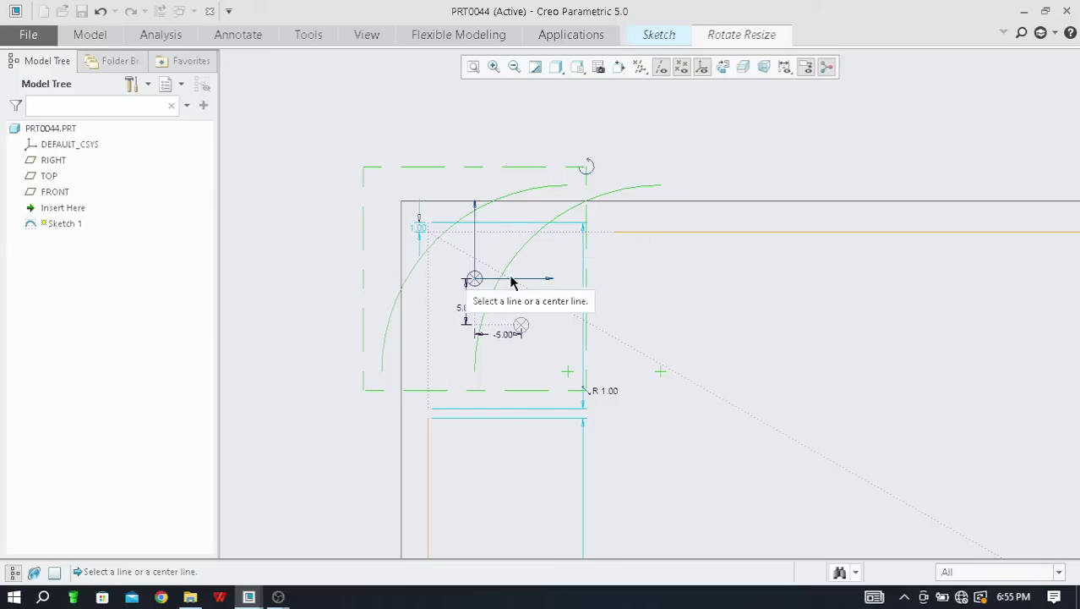
double_click(463, 310)
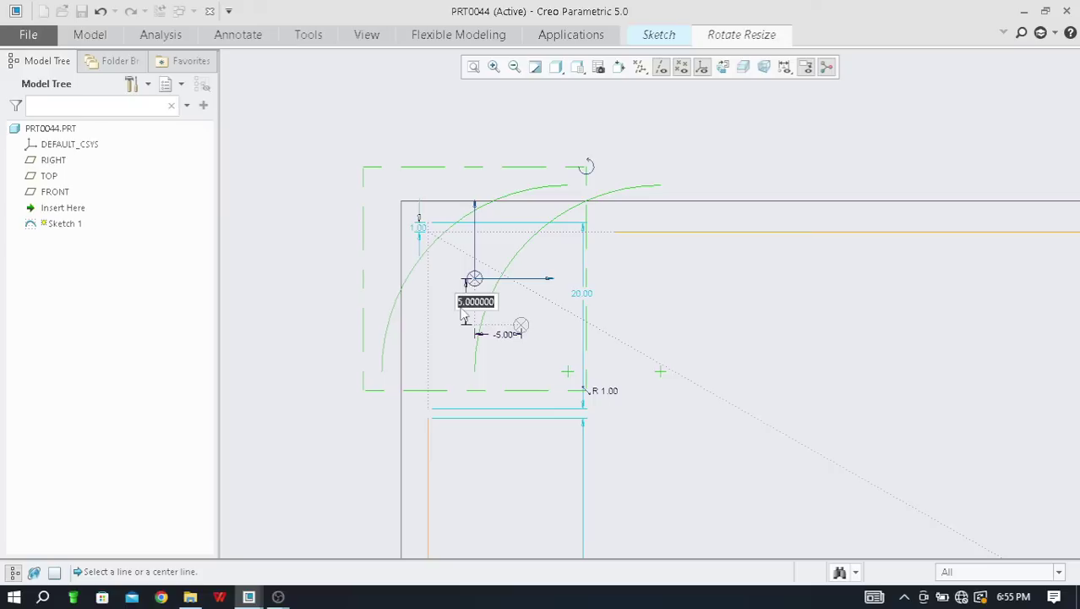
type("-5")
key("Return")
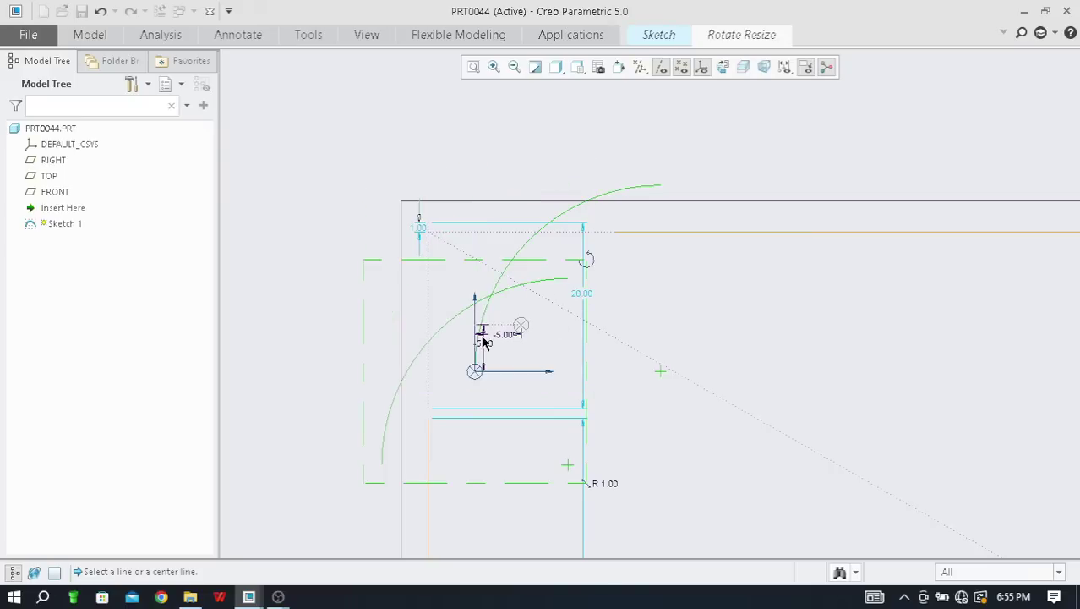
Inspect the shifted fillet arc, undo its translations and close Rotate Resize
scroll(470, 199, "up", 2)
scroll(469, 204, "down", 3)
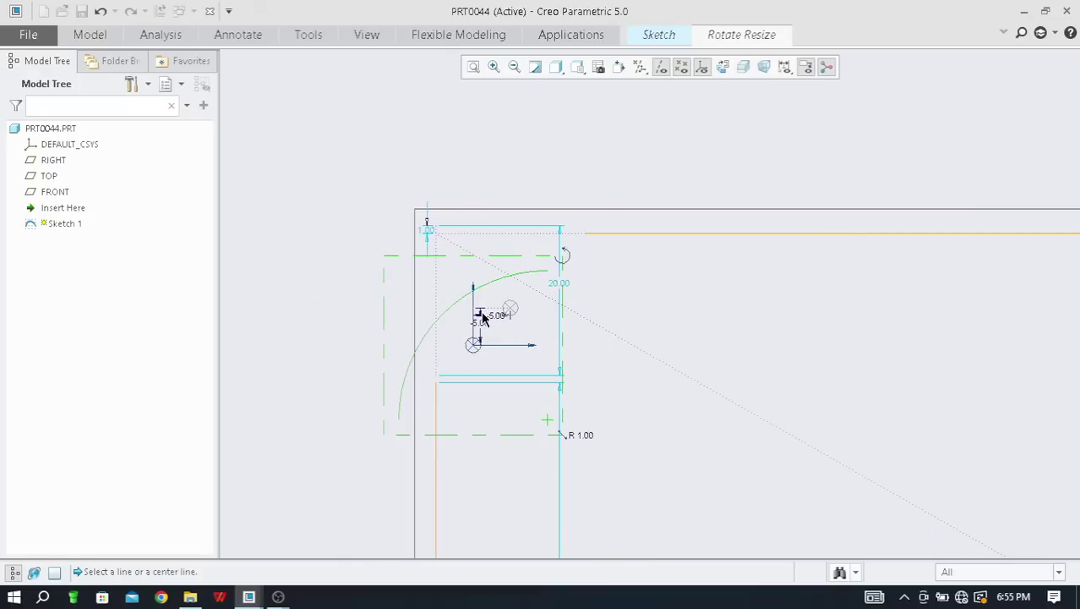
scroll(499, 314, "up", 2)
scroll(507, 313, "down", 3)
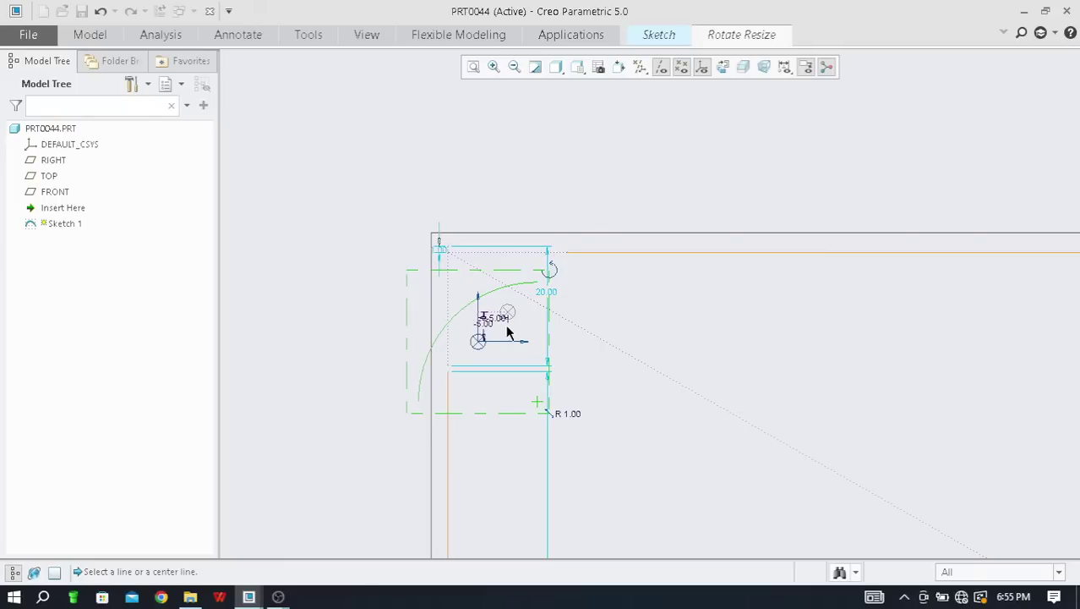
scroll(507, 330, "up", 3)
scroll(507, 325, "down", 2)
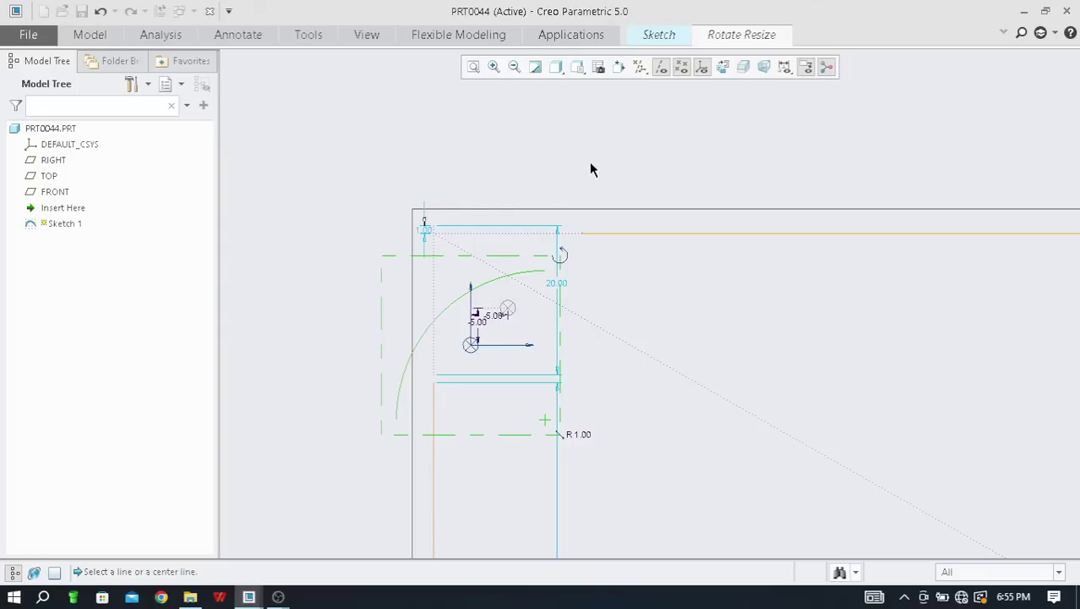
key("ctrl+z")
key("ctrl+y")
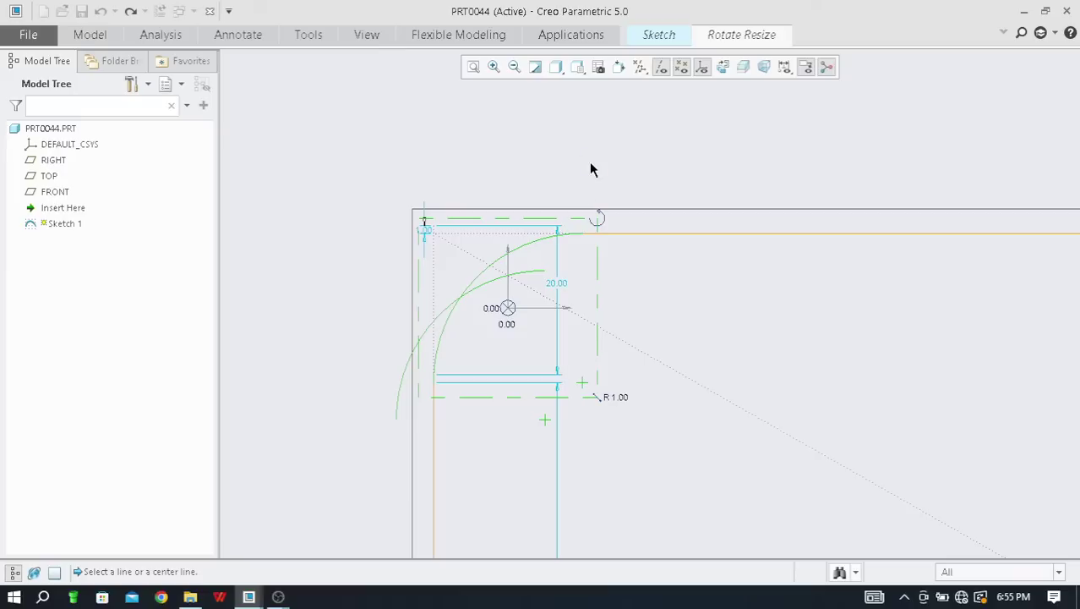
middle_click(591, 169)
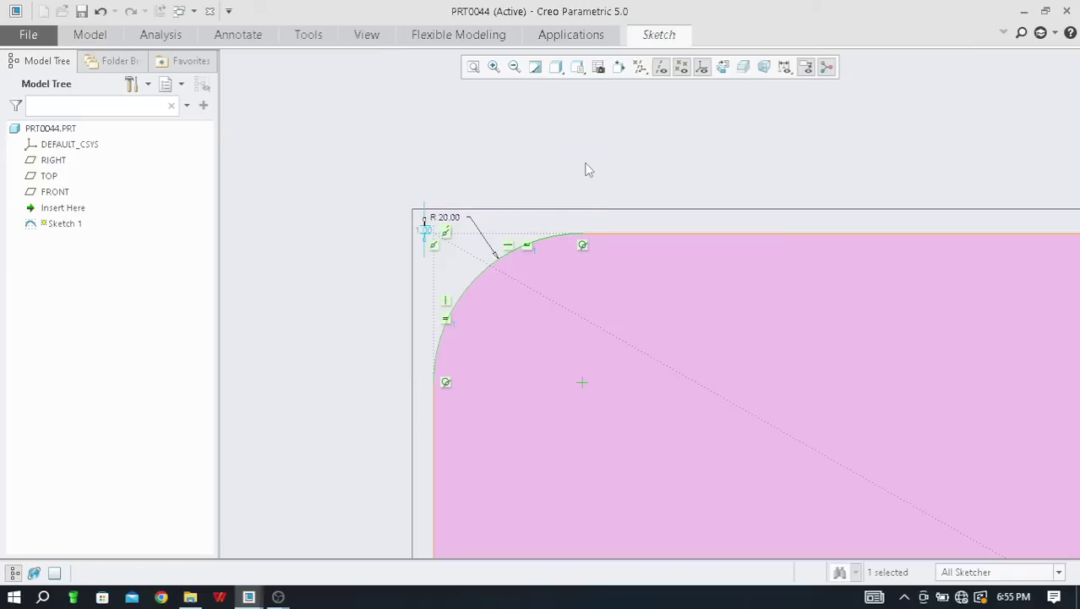
Examine the upper-left circular fillet with its construction lines and review the available fillet types
scroll(486, 253, "down", 2)
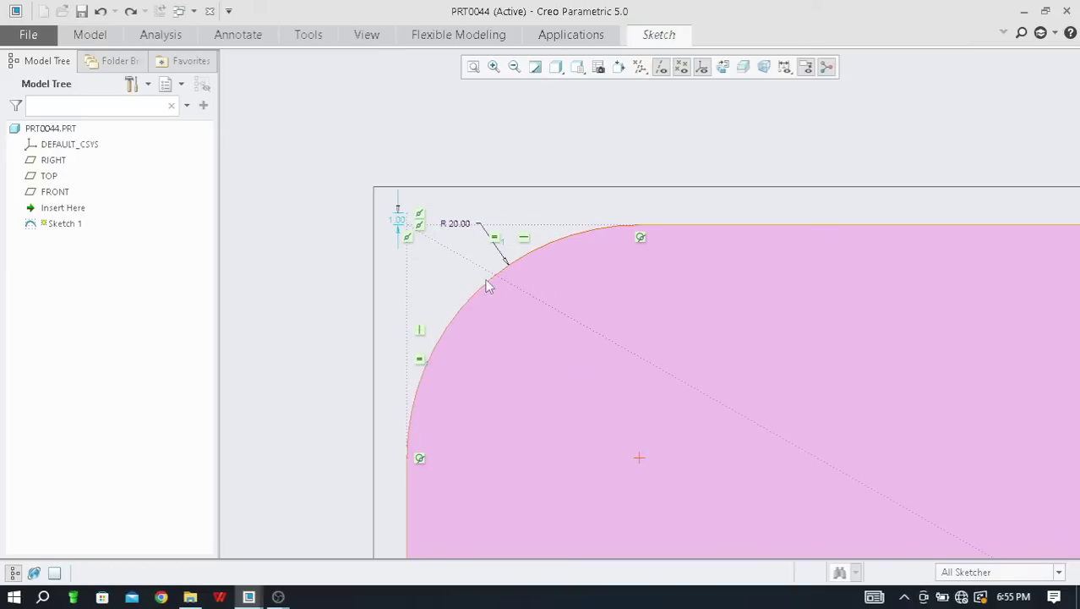
scroll(474, 254, "down", 2)
scroll(452, 224, "up", 2)
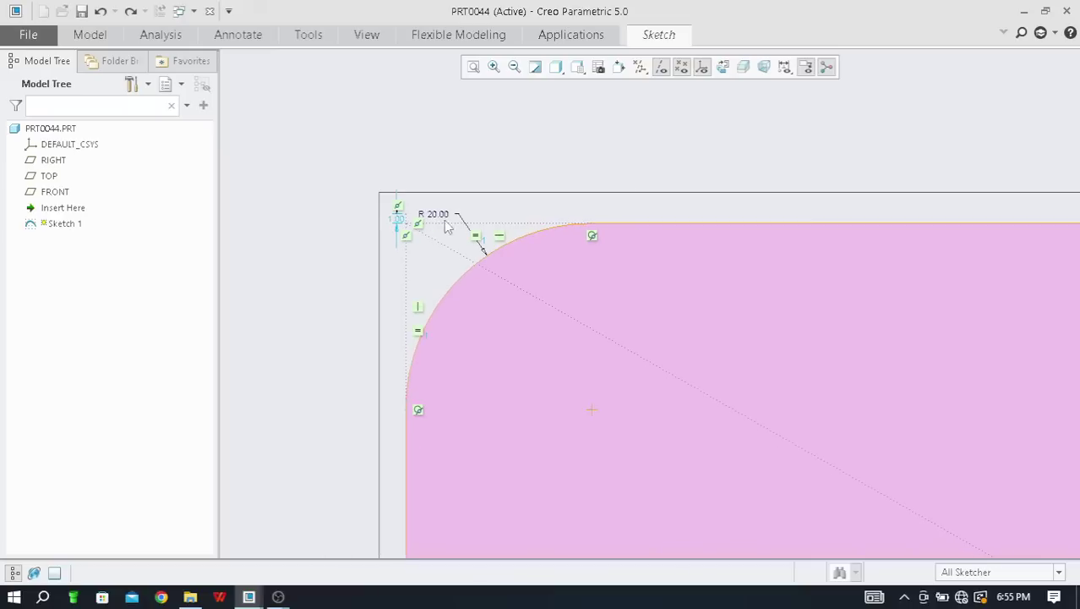
left_click(651, 38)
left_click(510, 58)
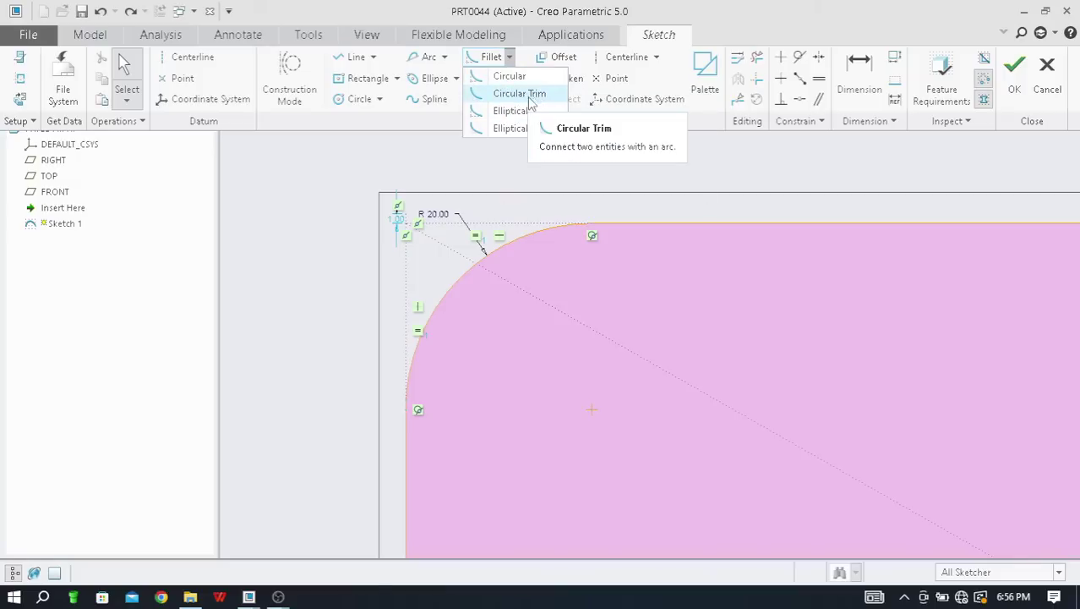
left_click(532, 176)
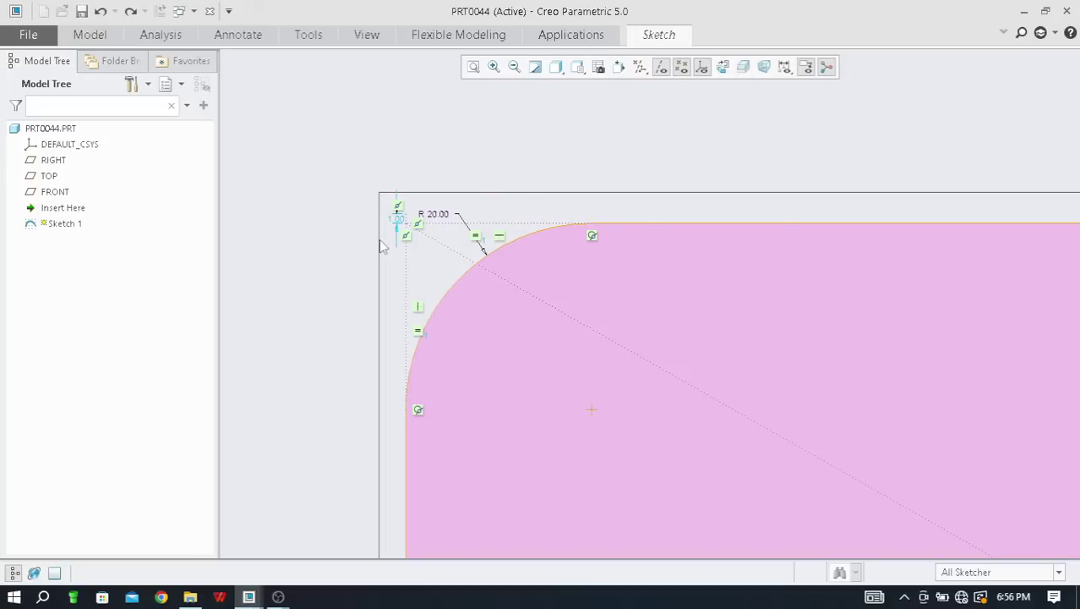
scroll(381, 240, "up", 2)
scroll(401, 205, "up", 2)
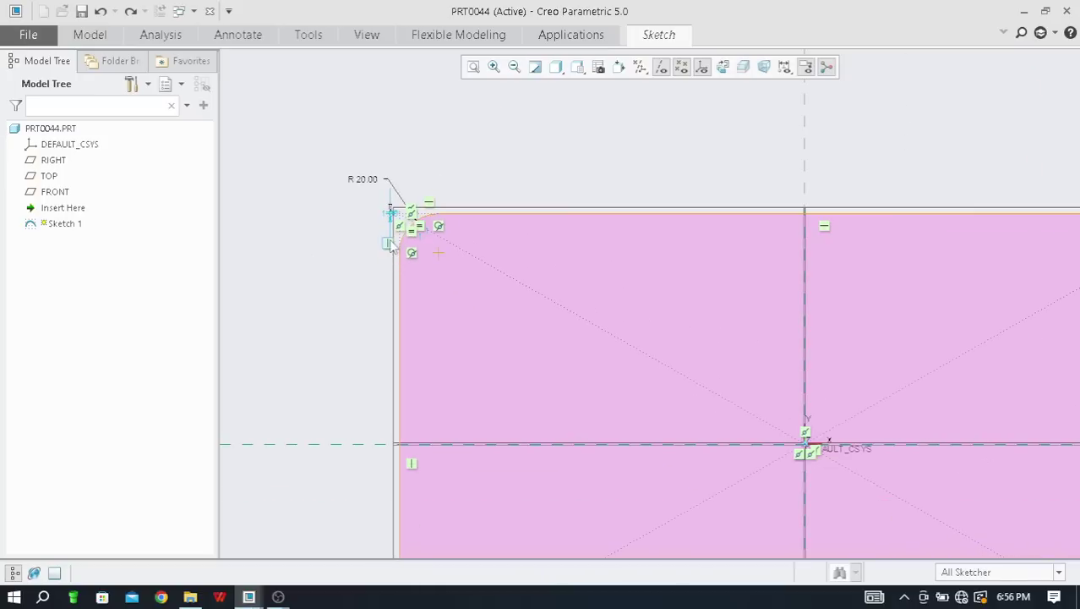
scroll(402, 224, "down", 2)
scroll(398, 184, "down", 3)
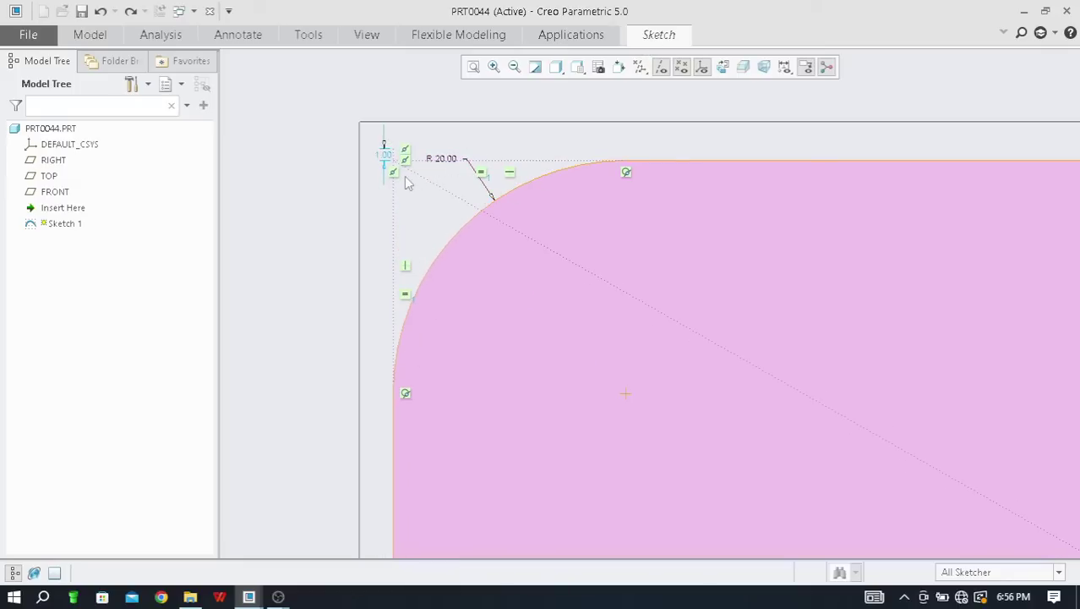
left_click(650, 34)
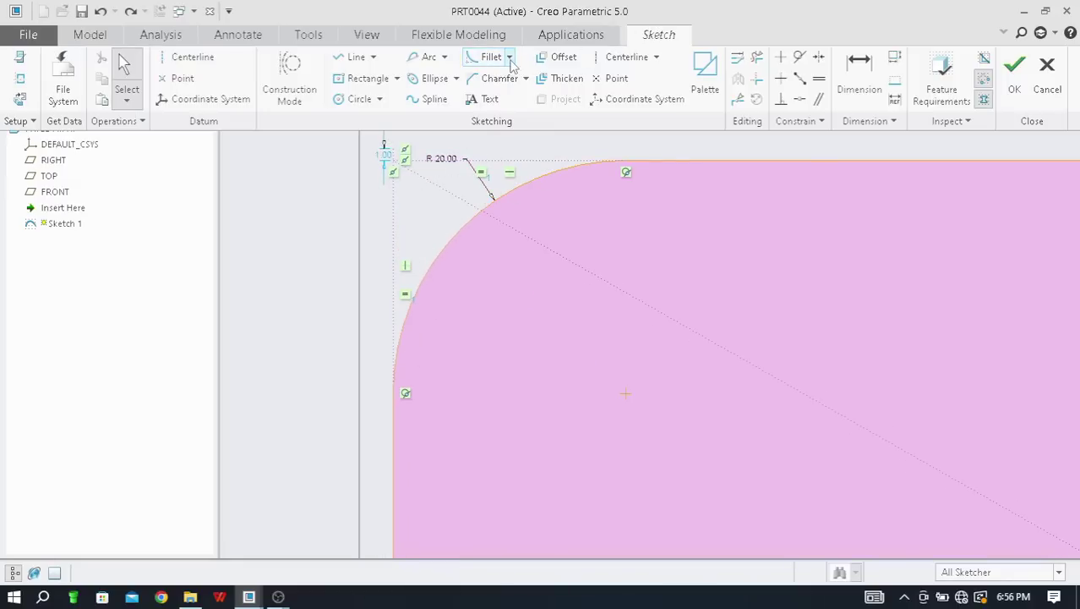
left_click(510, 57)
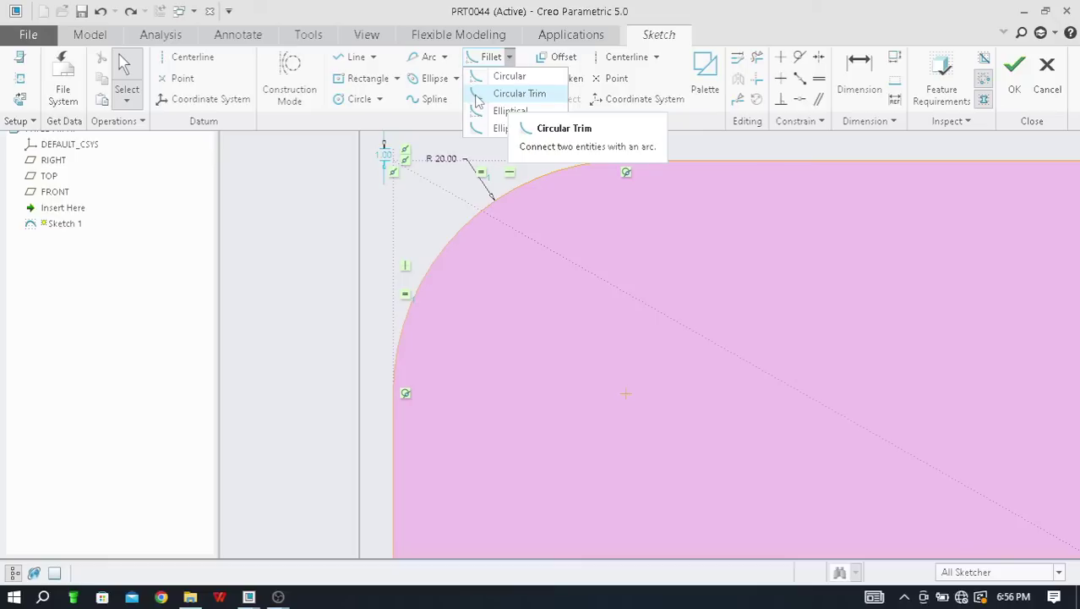
left_click(499, 127)
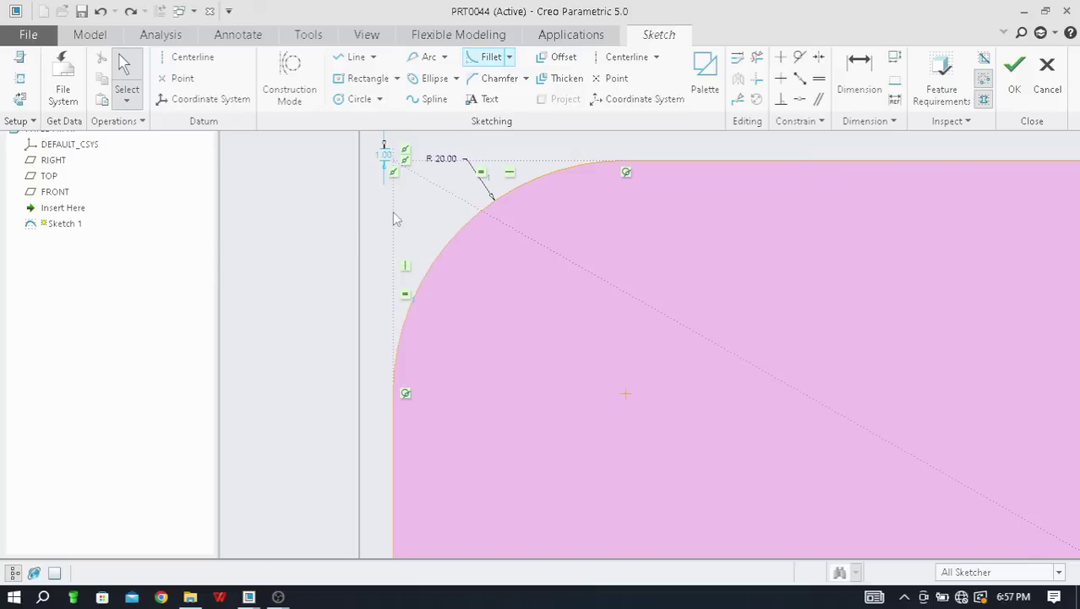
Add a Circular Trim fillet with a radius of about 19.4 at the rectangle's lower-left corner
scroll(320, 221, "up", 2)
scroll(348, 189, "down", 5)
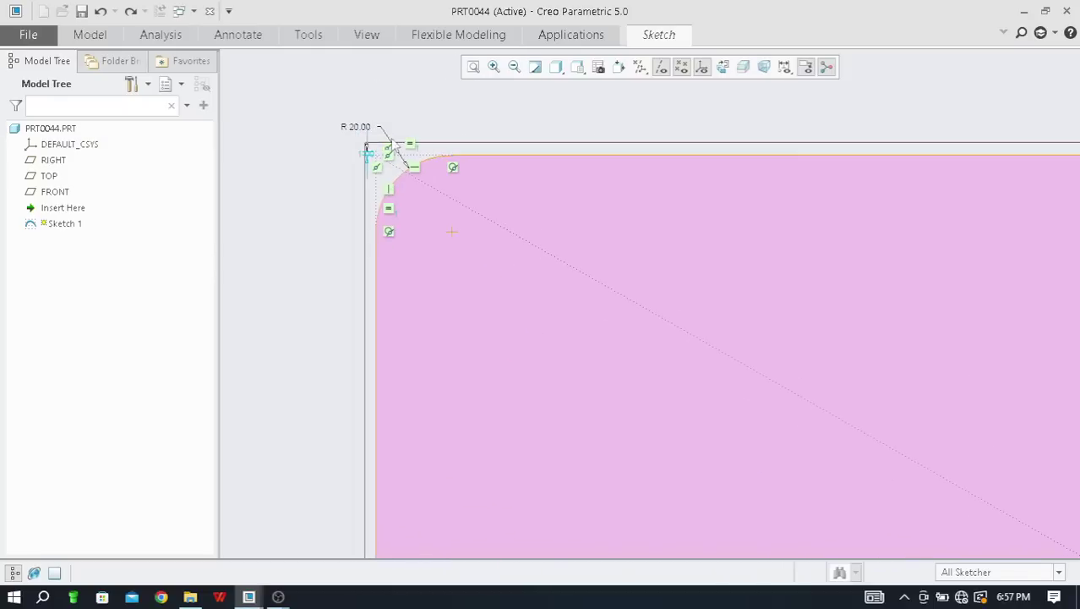
scroll(422, 142, "down", 4)
scroll(437, 349, "up", 2)
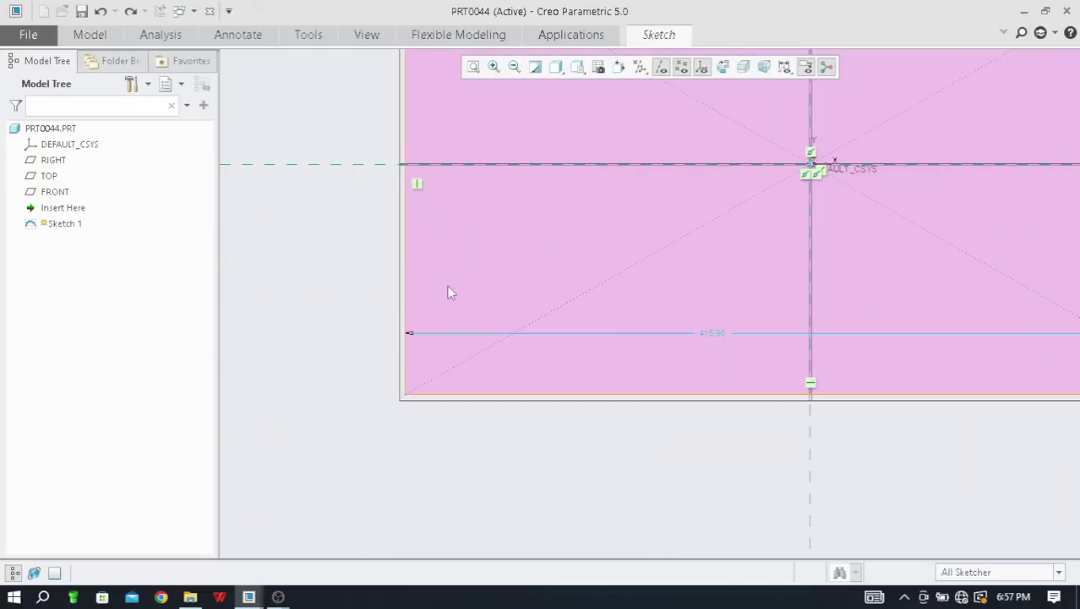
left_click(644, 39)
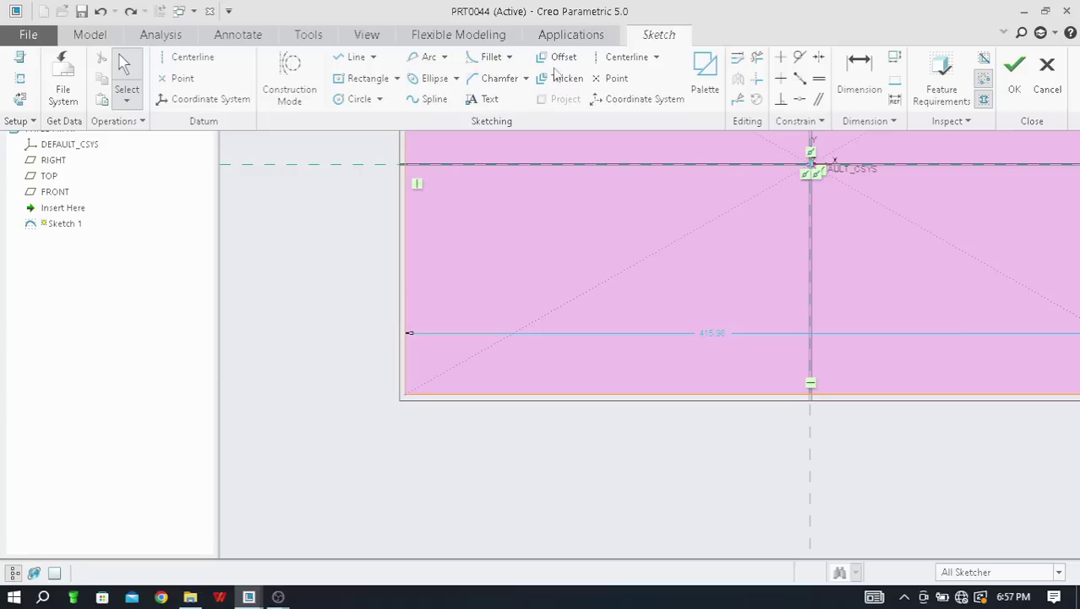
left_click(508, 57)
left_click(533, 91)
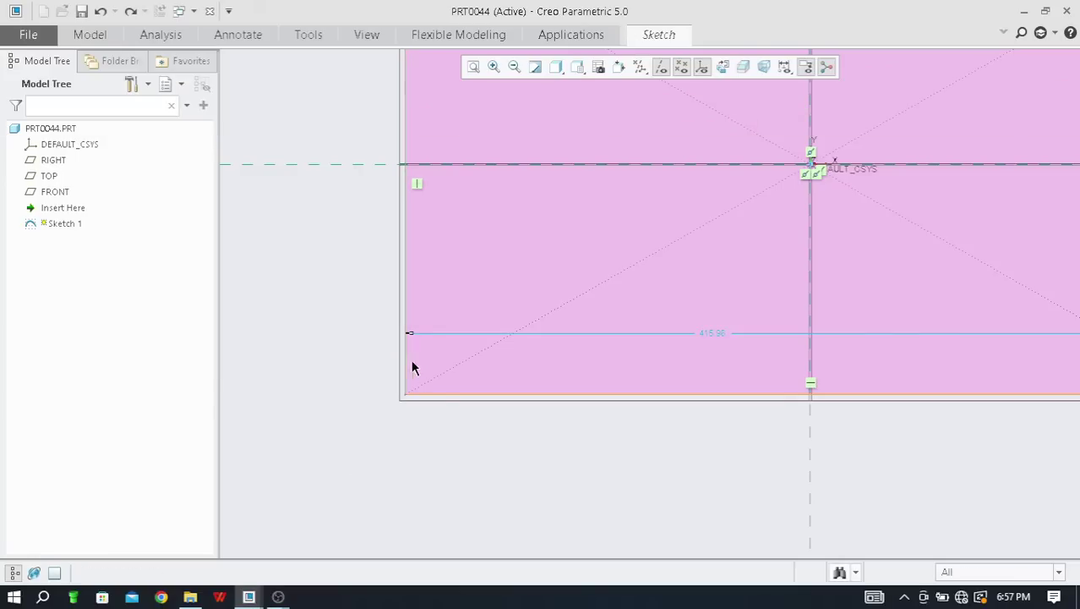
left_click(442, 394)
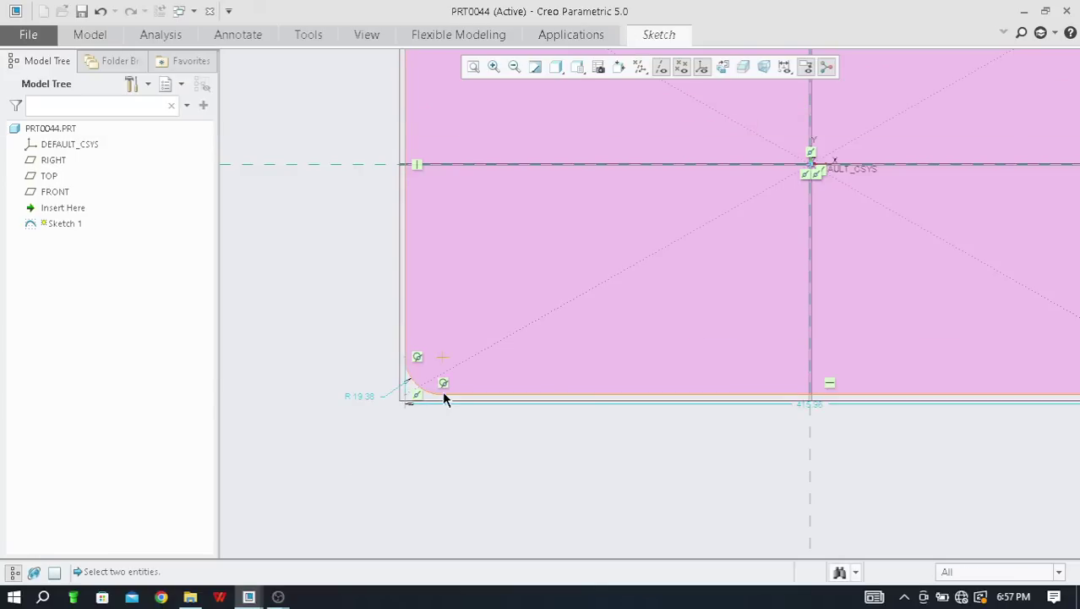
Compare the lower-left Circular Trim fillet with the upper-left Circular fillet, review the fillet types and look over the upper-right corner
scroll(429, 377, "down", 3)
scroll(399, 417, "down", 2)
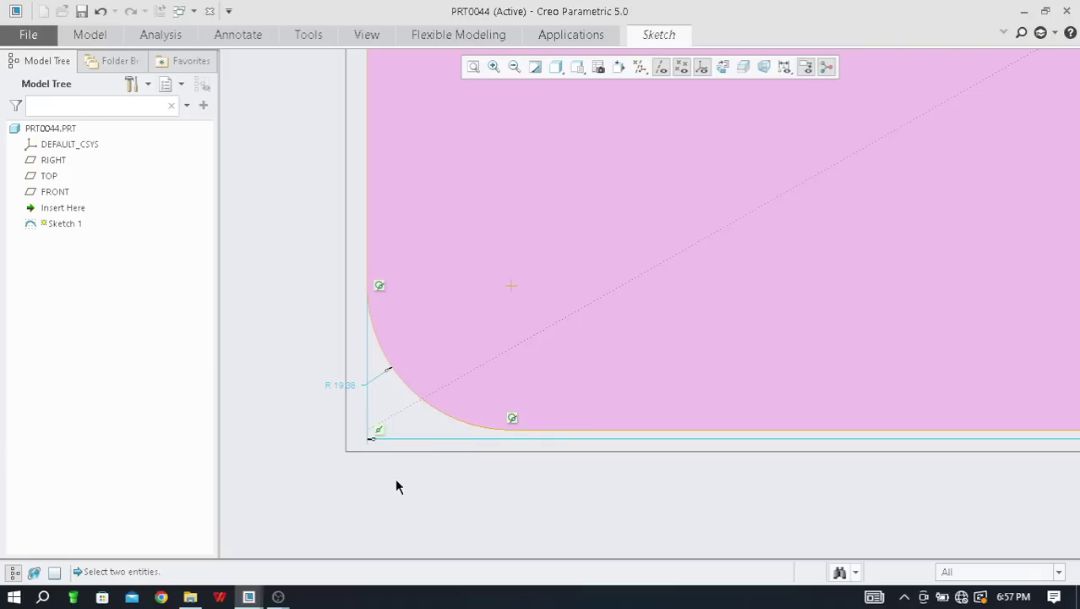
scroll(395, 479, "down", 5)
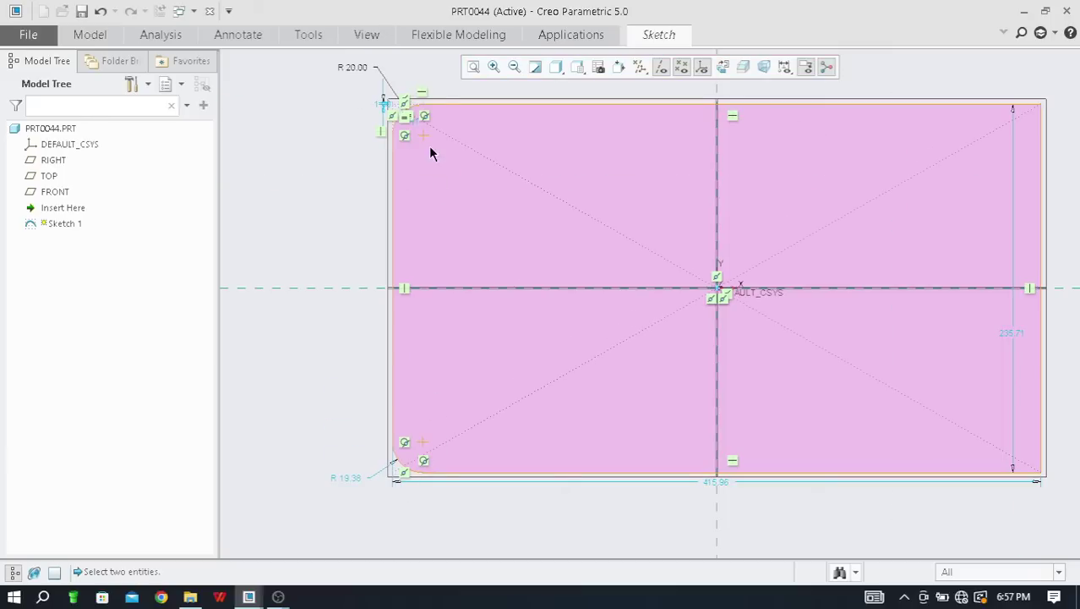
scroll(412, 89, "up", 3)
scroll(388, 98, "up", 3)
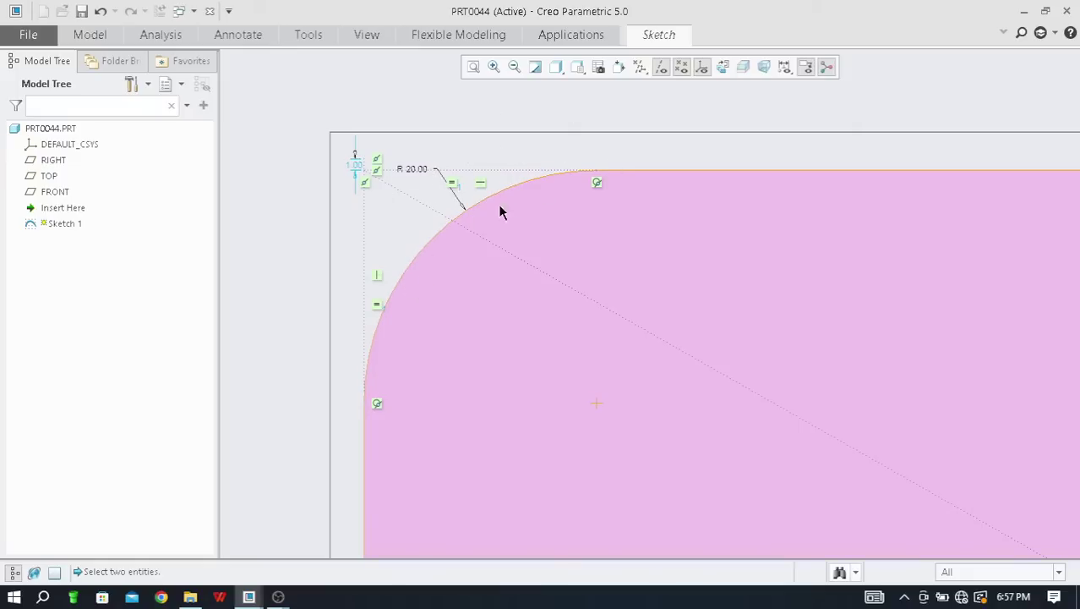
left_click(658, 35)
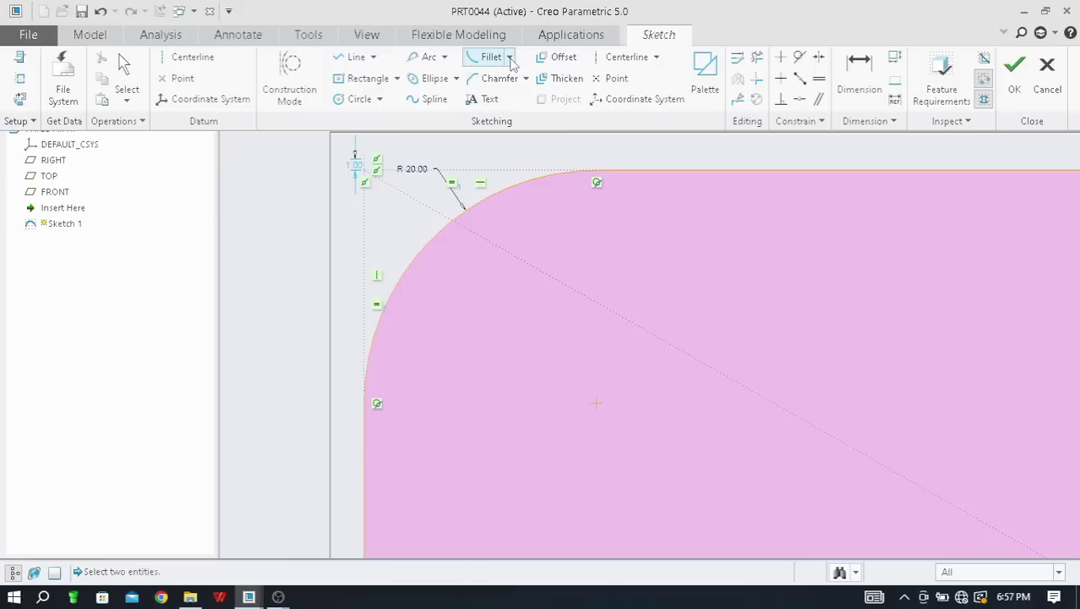
left_click(508, 56)
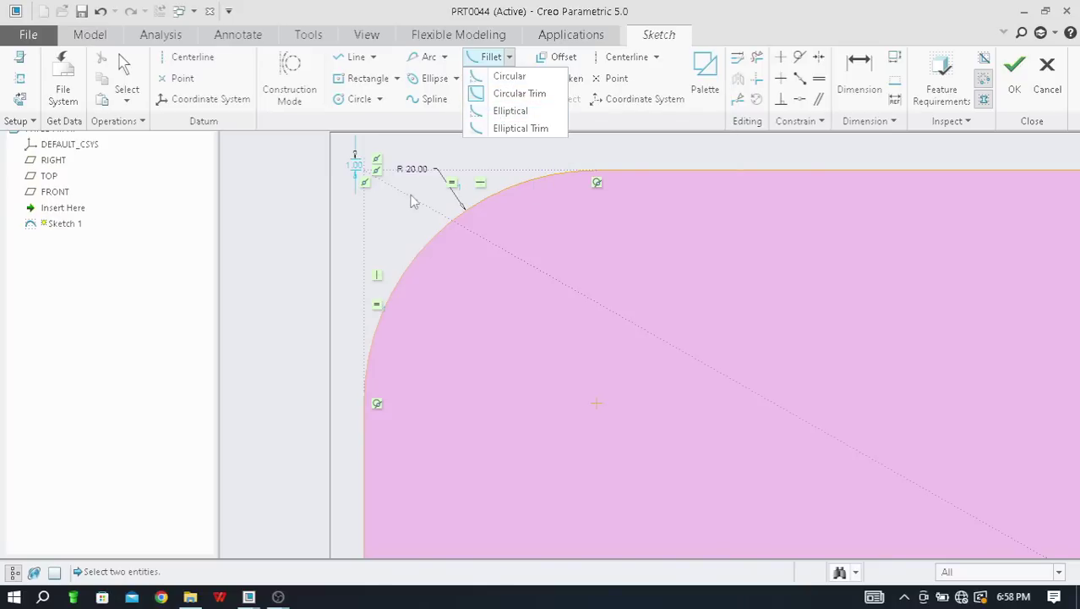
left_click(386, 205)
scroll(355, 173, "down", 3)
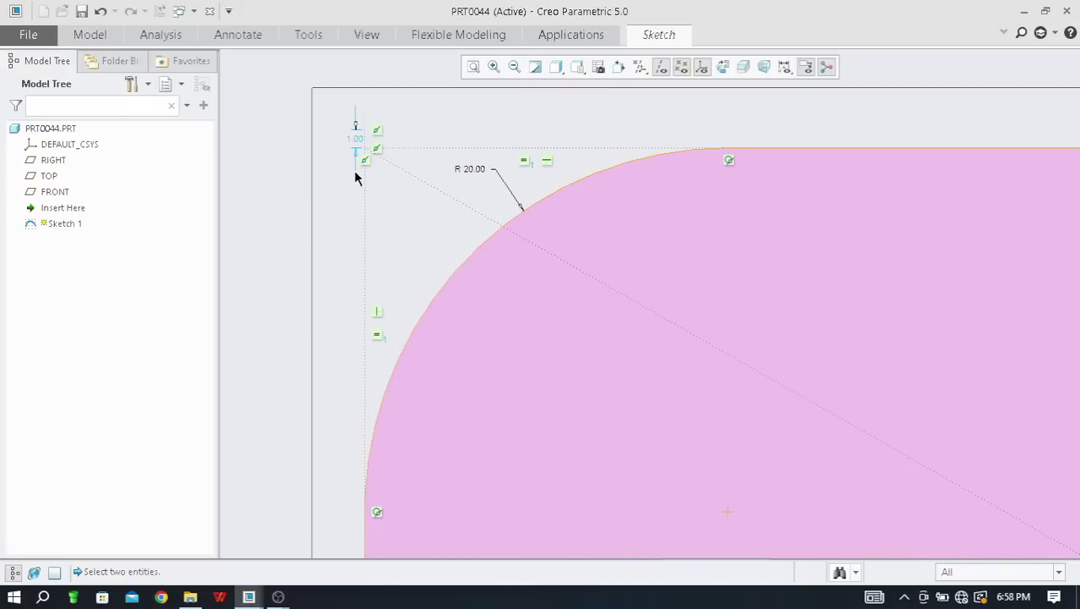
scroll(355, 173, "up", 6)
scroll(355, 165, "up", 5)
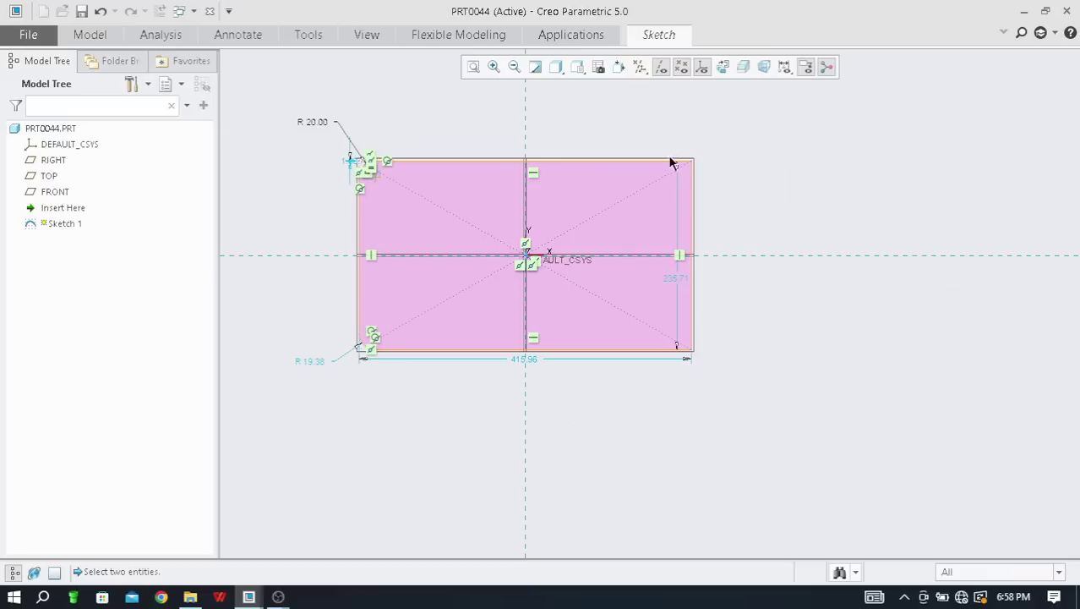
scroll(707, 162, "down", 6)
scroll(702, 155, "down", 4)
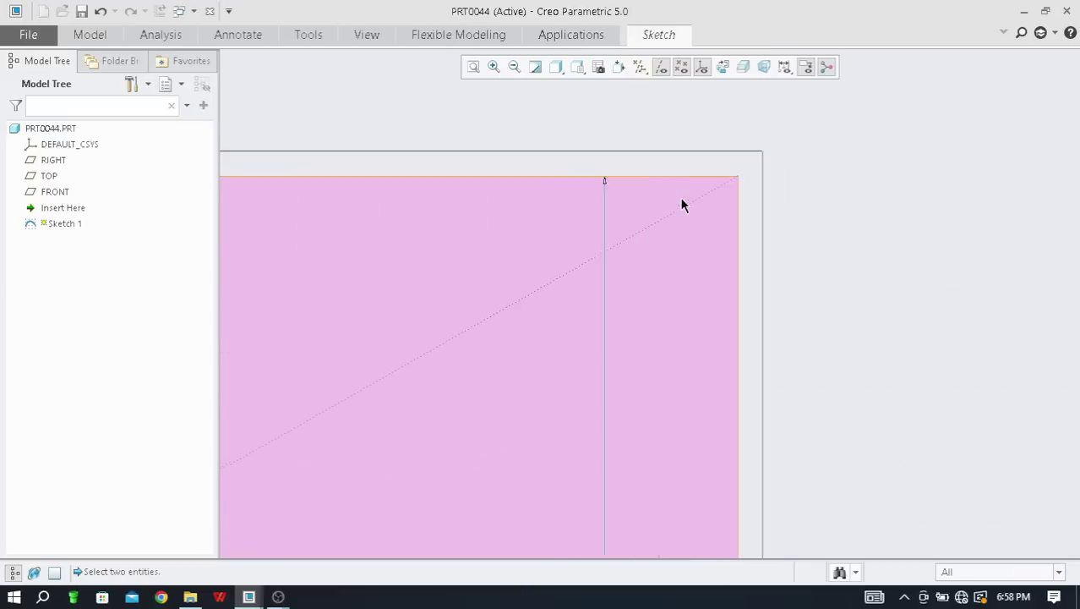
Add an Elliptical fillet about 6.82 wide and 4.42 high at the rectangle's upper-right corner
left_click(649, 38)
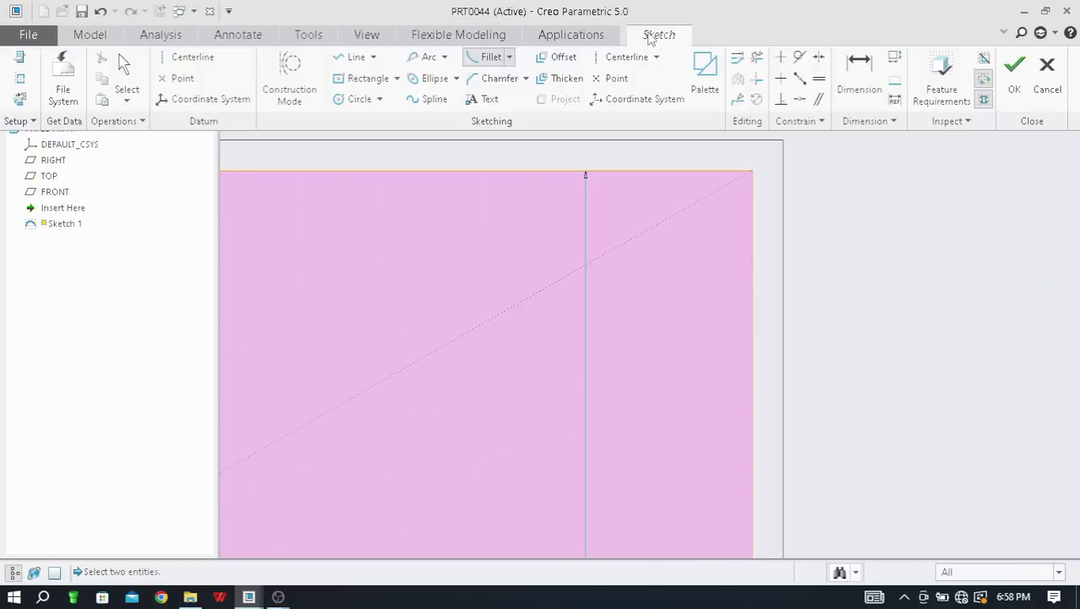
left_click(510, 56)
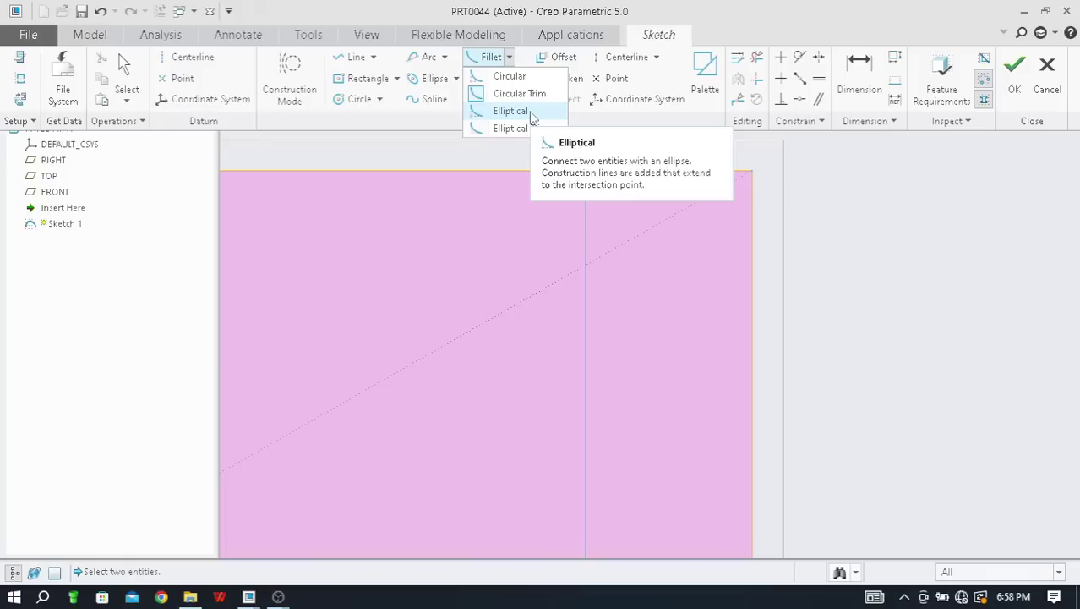
left_click(531, 114)
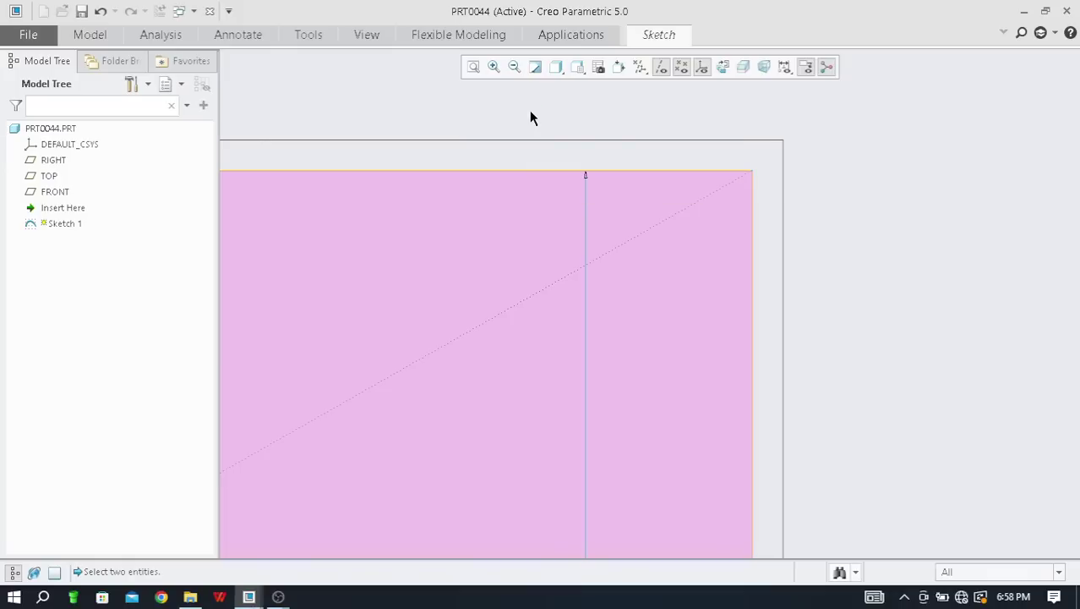
left_click(688, 171)
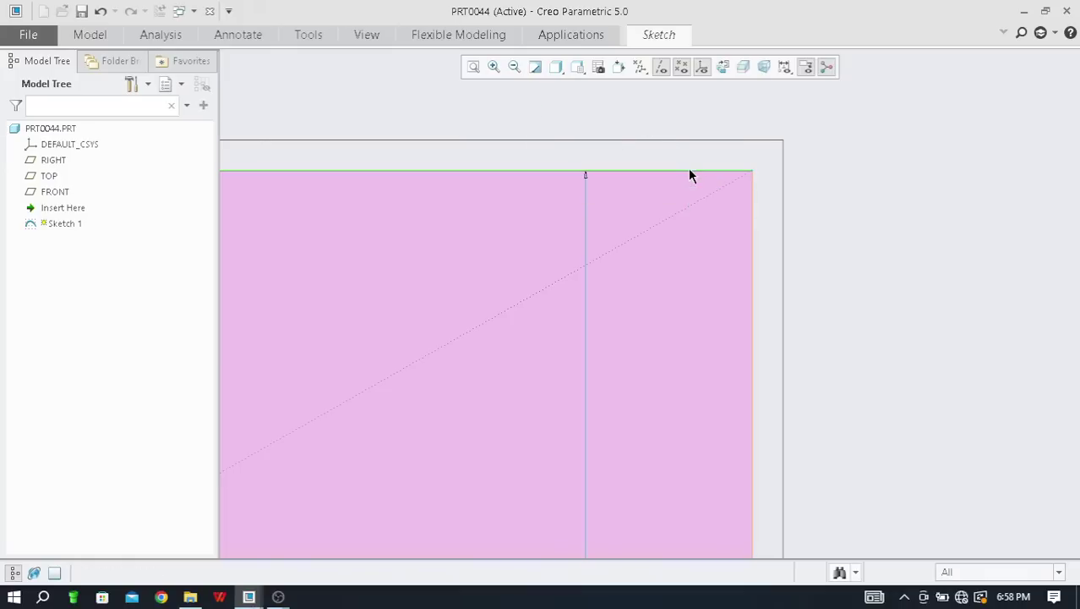
left_click(752, 212)
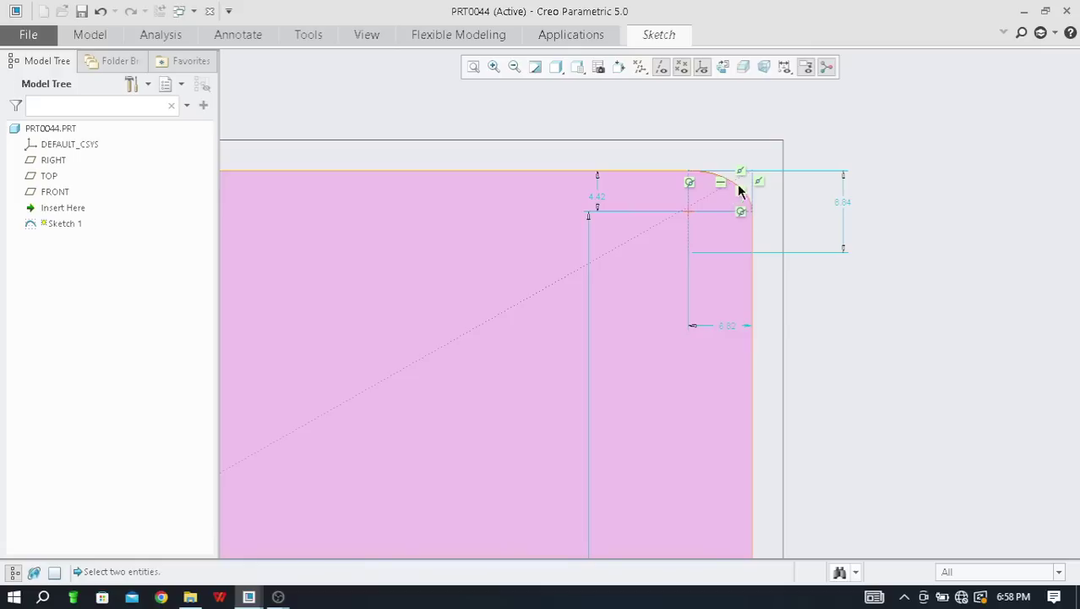
scroll(747, 175, "down", 2)
scroll(747, 175, "down", 2)
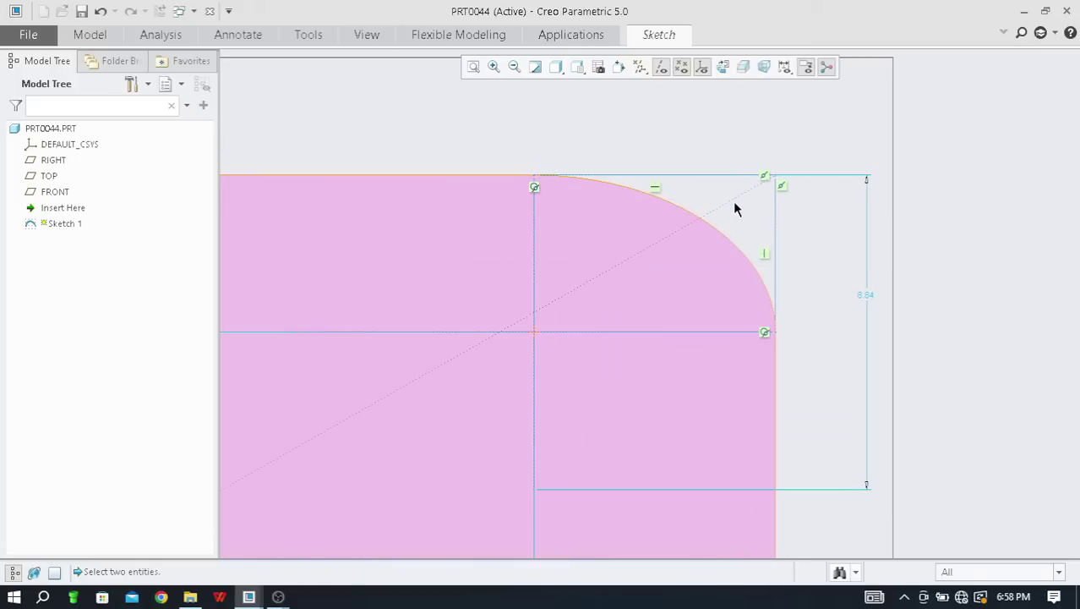
scroll(755, 192, "up", 3)
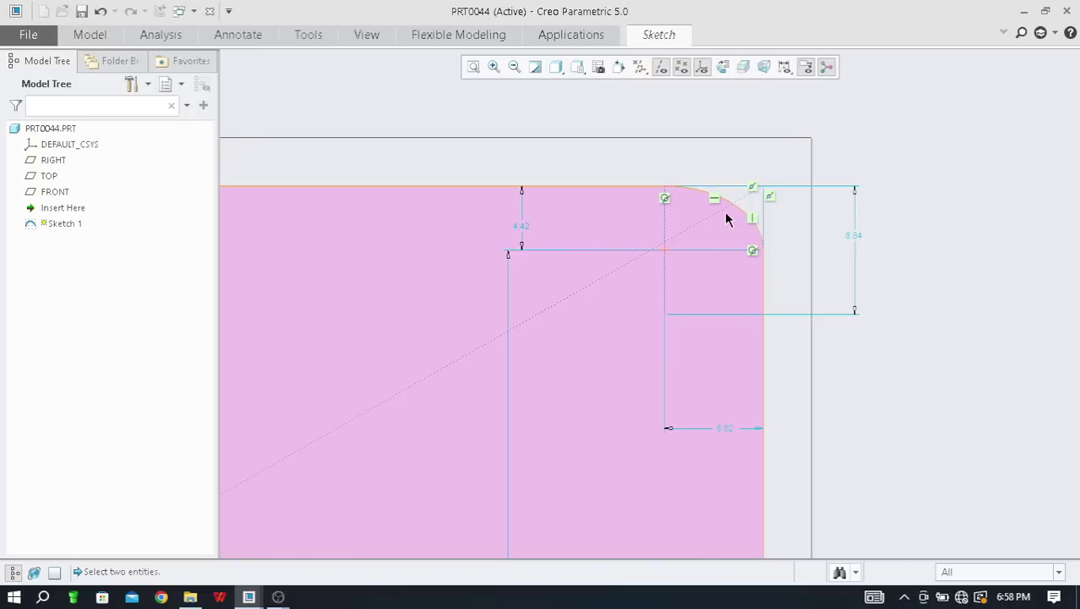
scroll(727, 218, "down", 2)
scroll(651, 215, "down", 1)
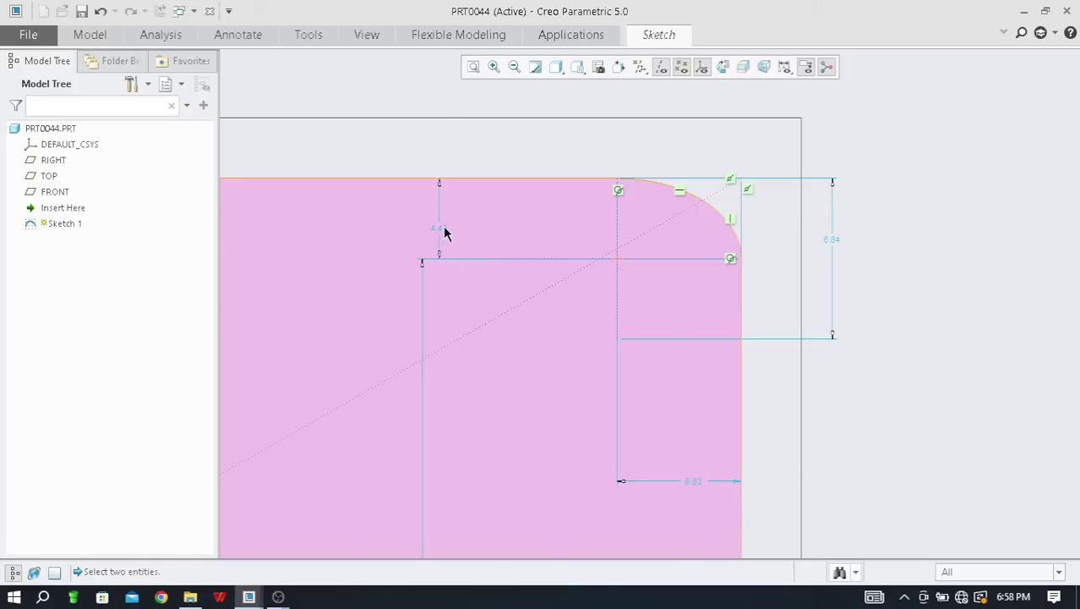
middle_click(470, 133)
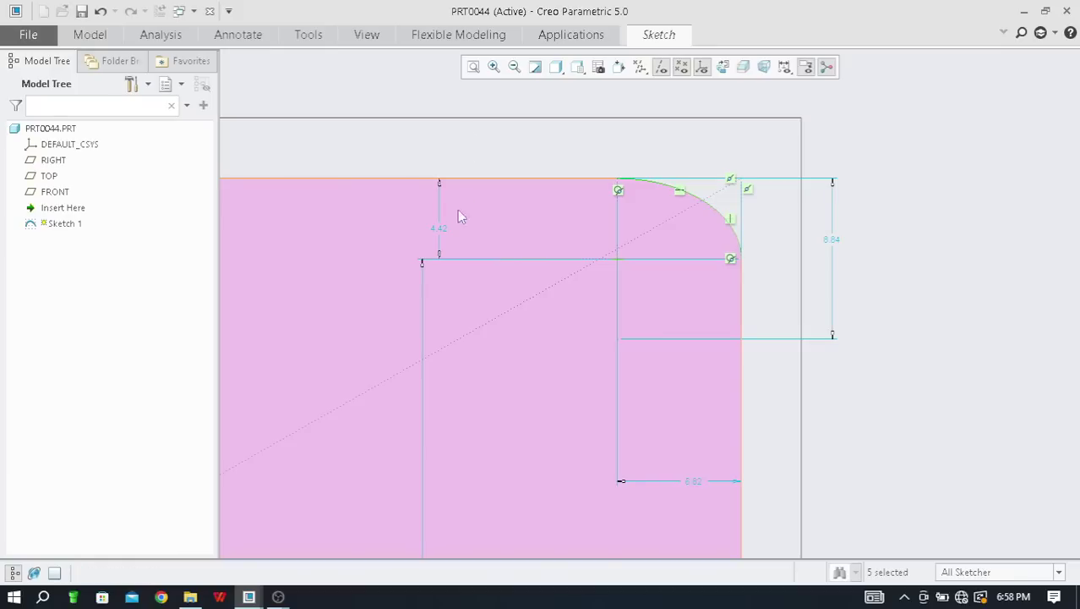
Set the elliptical fillet's vertical dimension to 8 and its horizontal dimension to 10
double_click(443, 235)
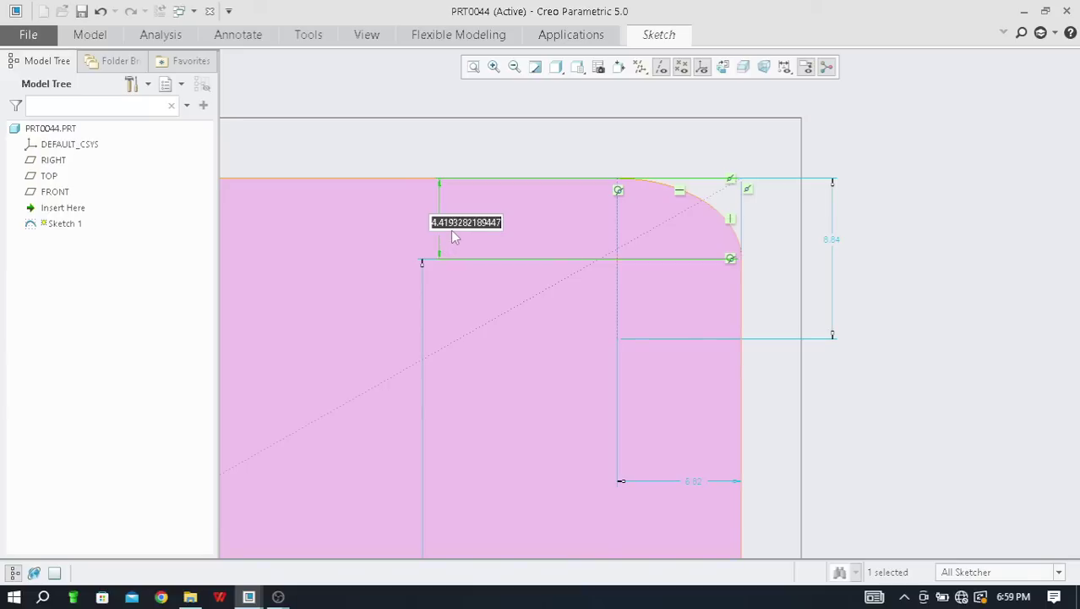
type("8")
key("Return")
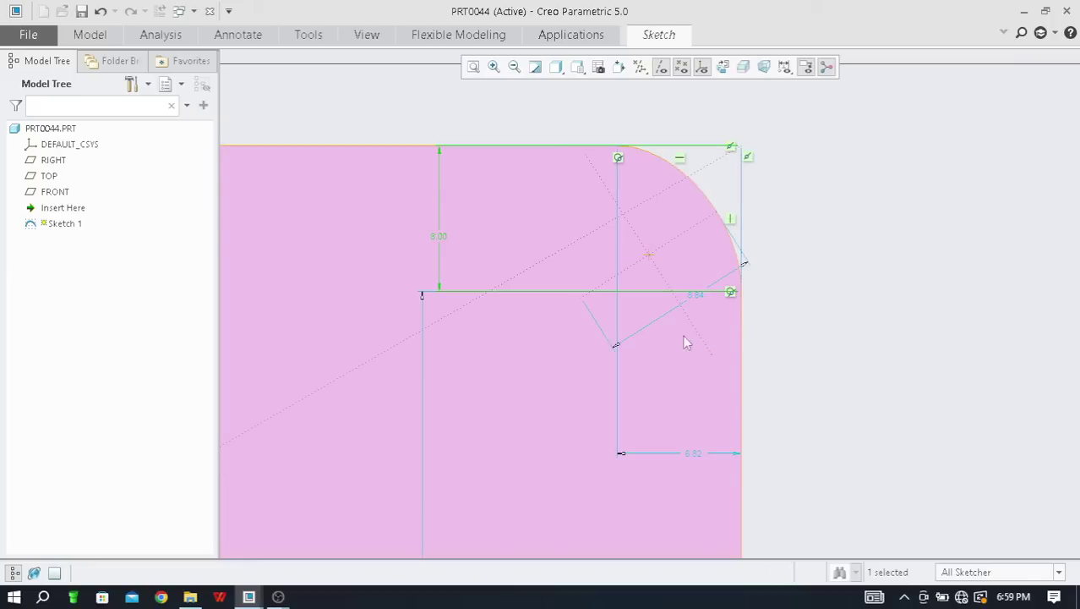
double_click(695, 454)
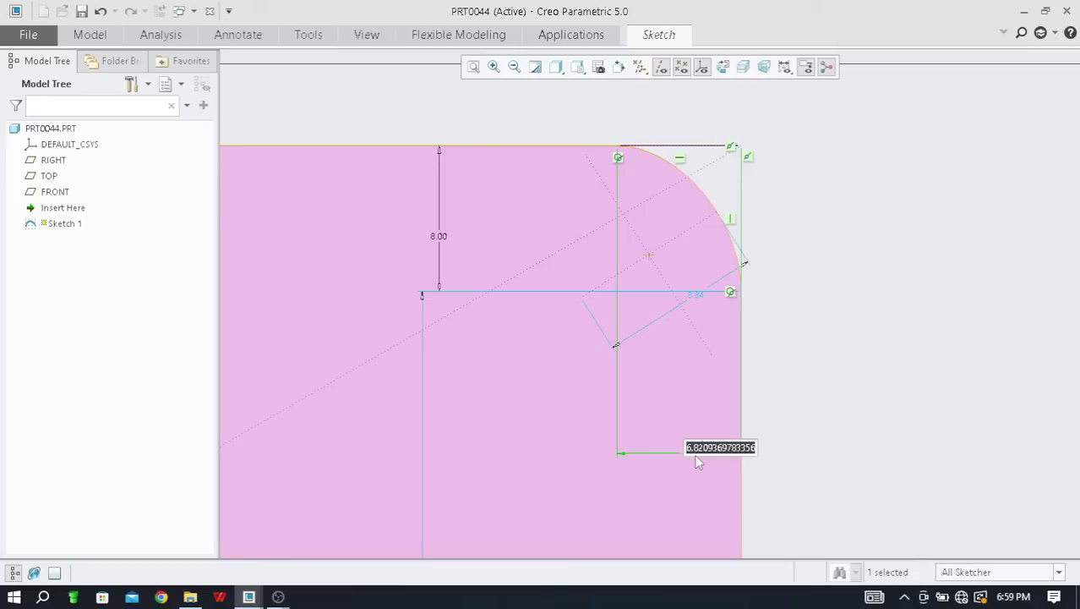
type("10")
key("Return")
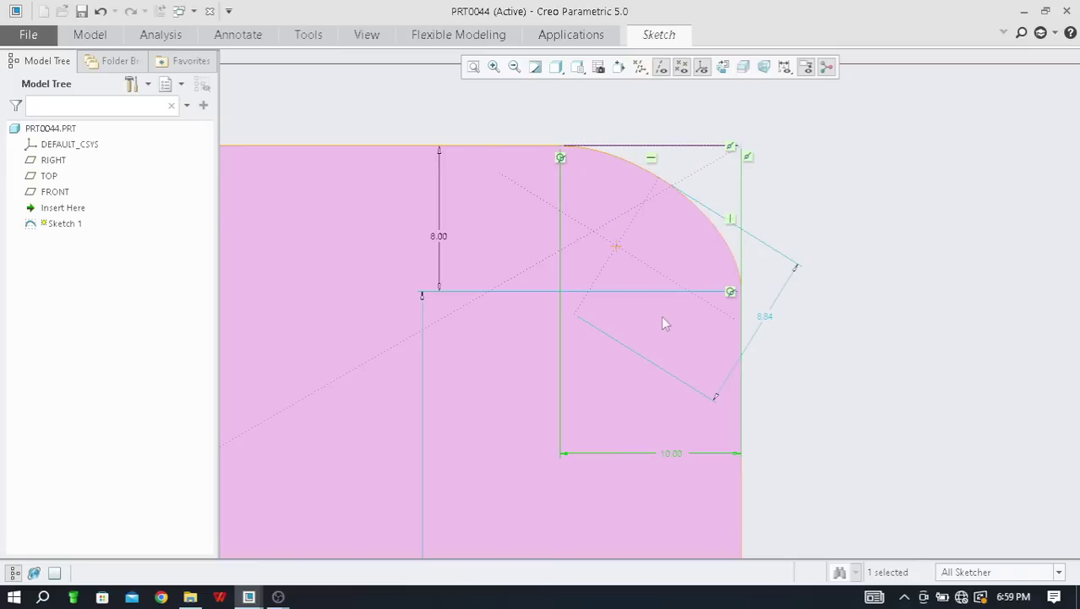
Set the slanted axis dimension of the elliptical fillet to 15
scroll(603, 383, "down", 1)
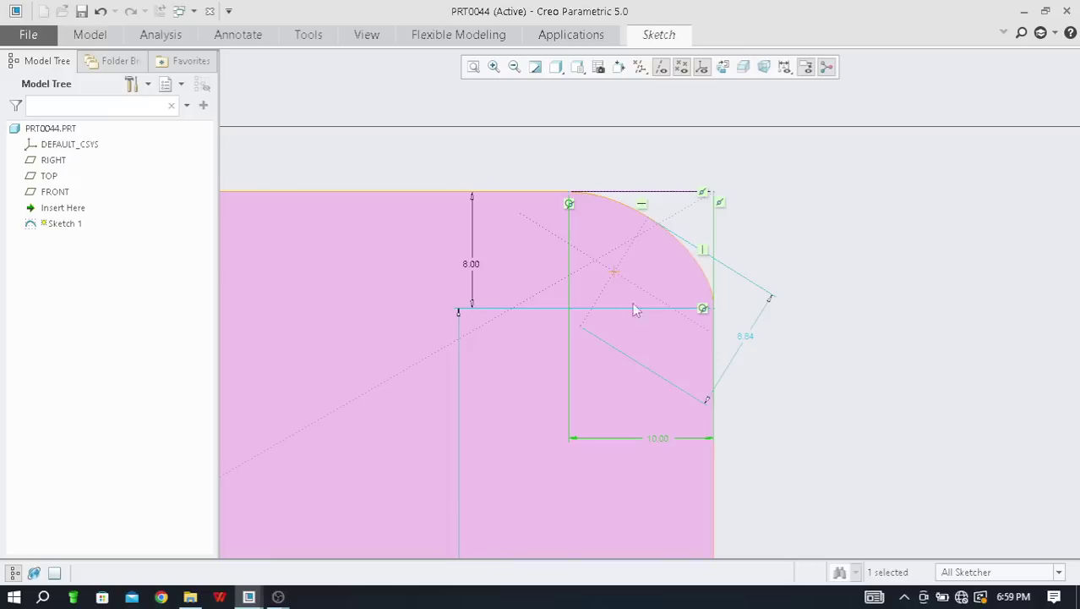
scroll(679, 355, "down", 2)
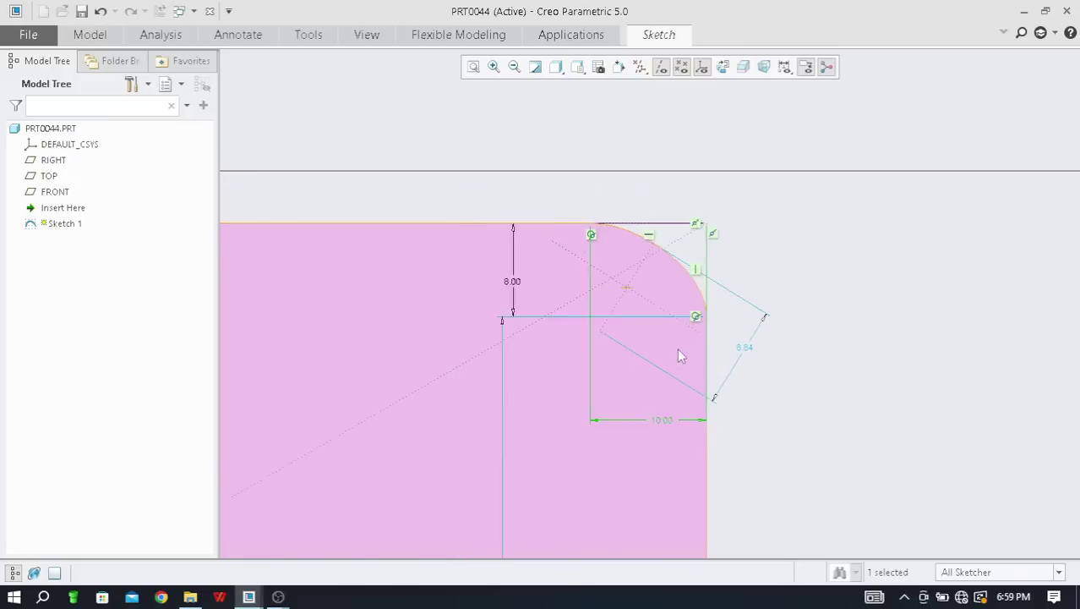
scroll(726, 347, "up", 2)
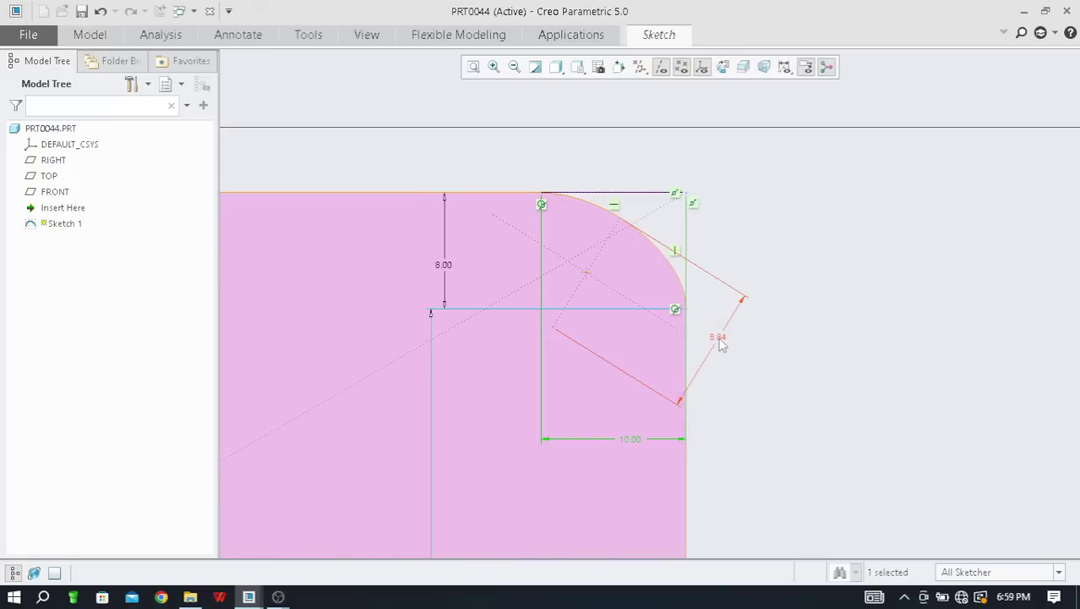
double_click(719, 338)
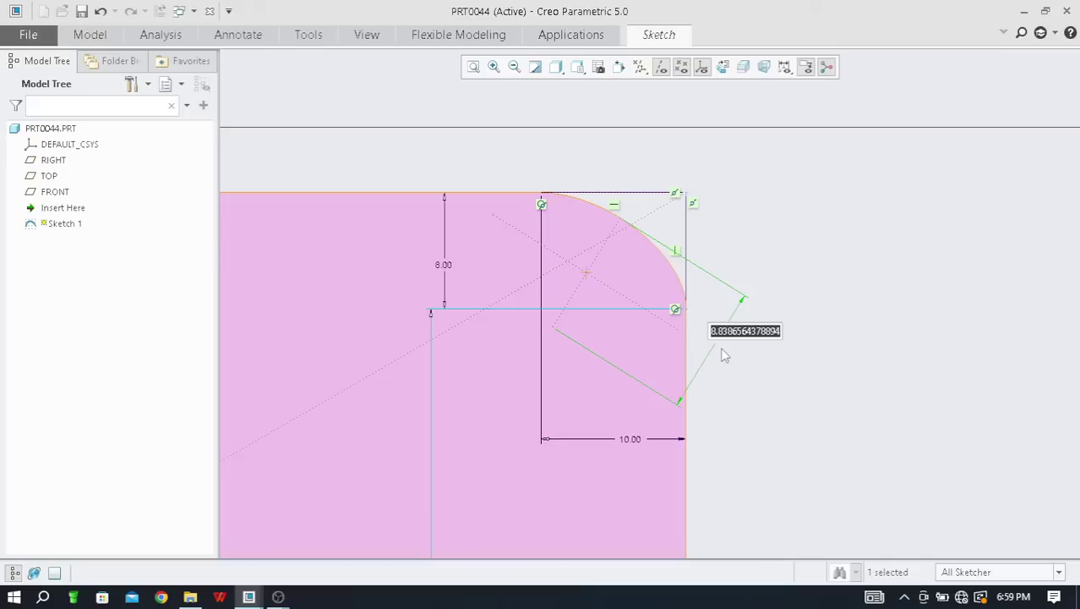
type("15")
key("Return")
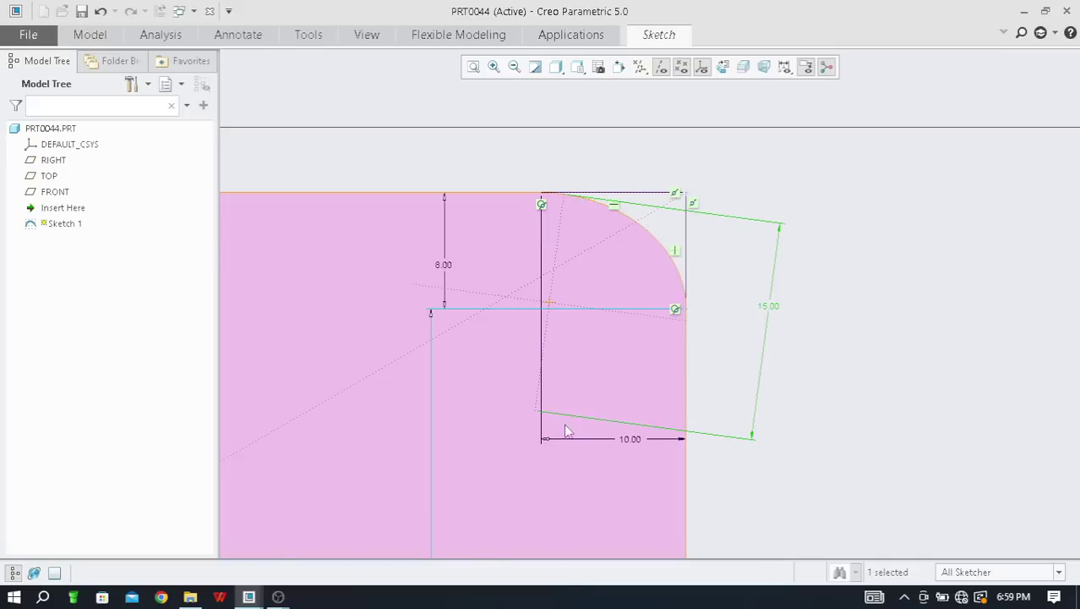
Move the elliptical fillet's centre point slightly down and back up, shifting the rectangle's upper-right corner with it
scroll(613, 318, "down", 2)
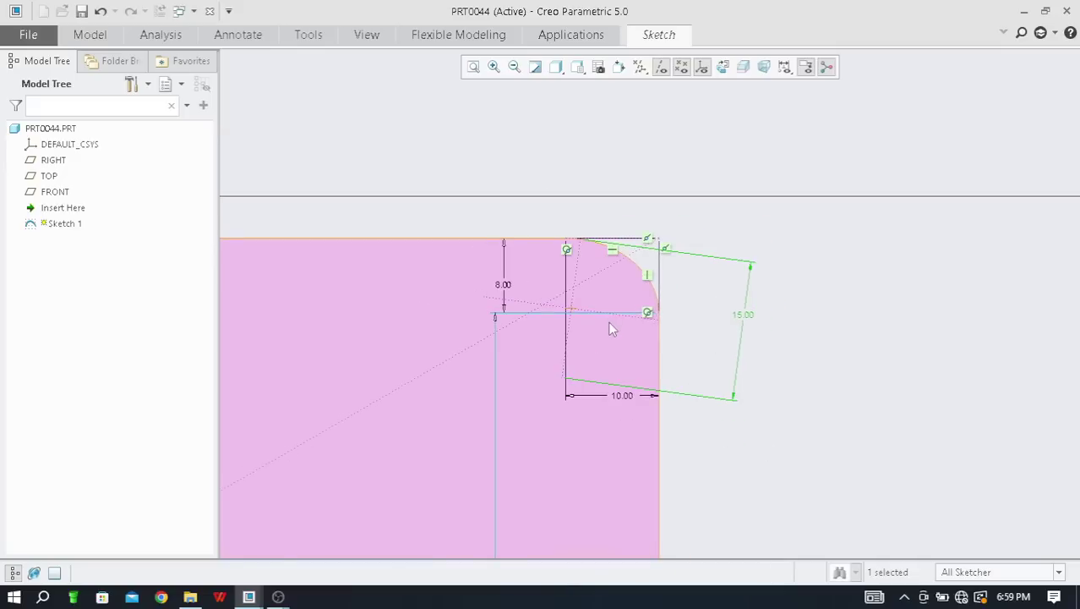
scroll(583, 281, "up", 2)
left_click(563, 325)
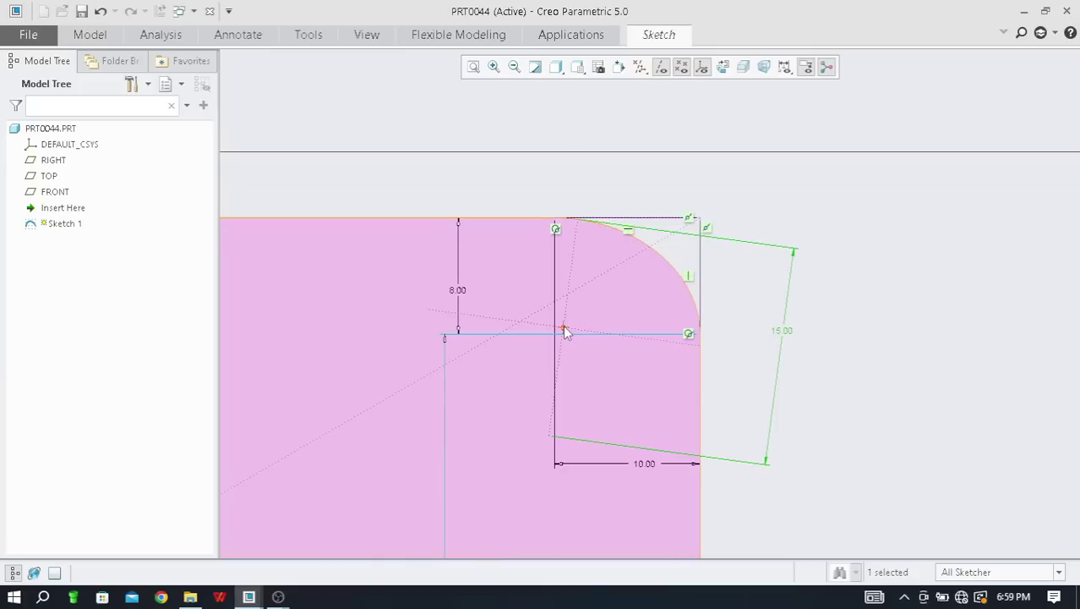
middle_click_drag(565, 328, 569, 345, "shift")
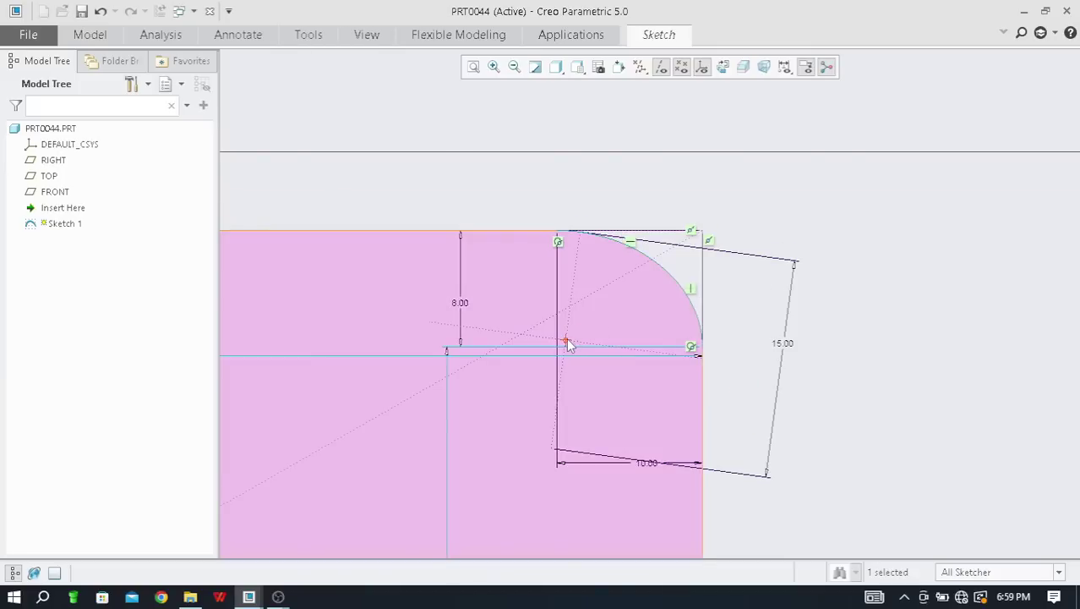
mouse_move(568, 337)
middle_mouse_down("shift")
mouse_move(576, 371)
mouse_move(576, 289)
mouse_move(565, 309)
mouse_move(579, 305)
middle_mouse_up("shift")
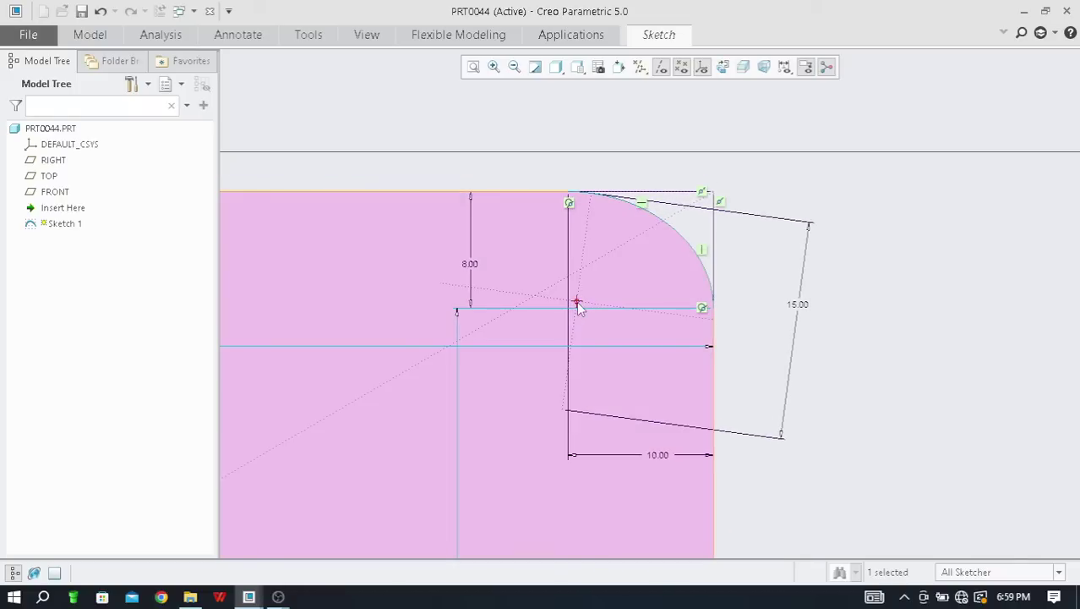
left_click(576, 301)
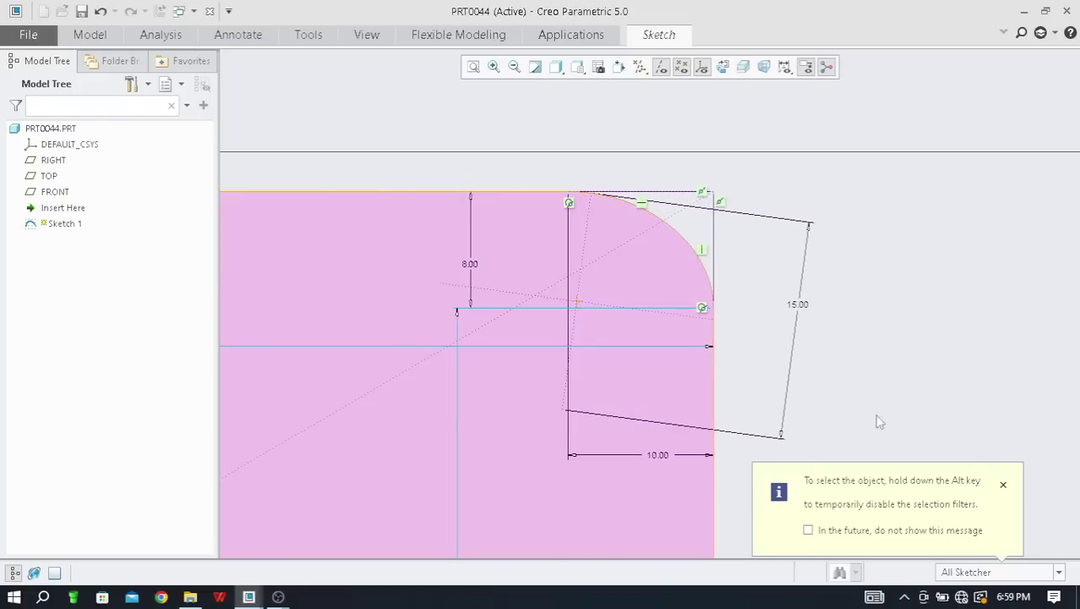
left_click(1004, 484)
left_click(577, 303)
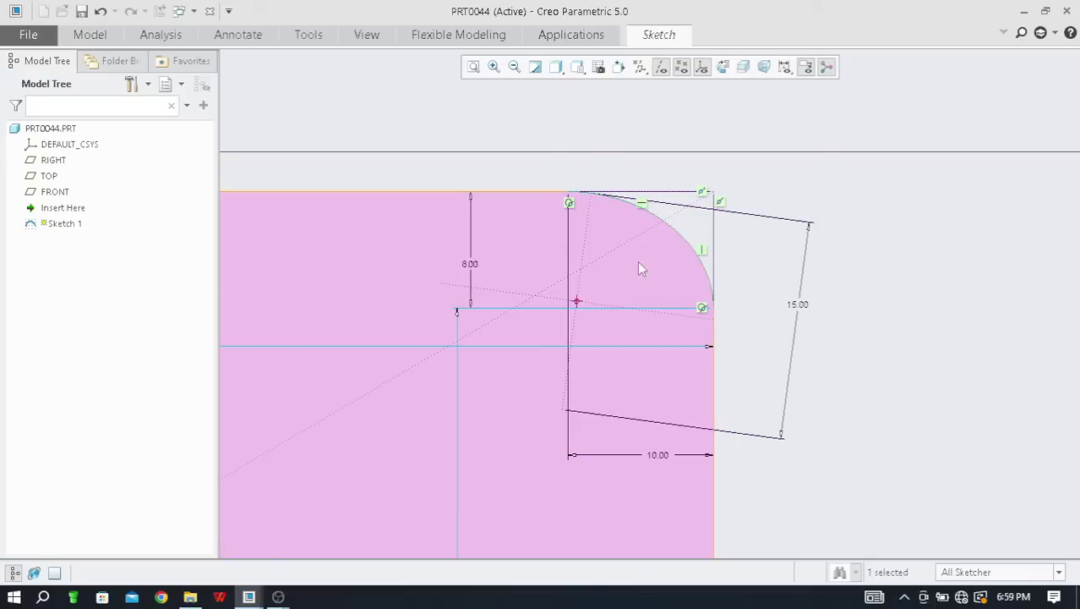
Start Rotate Resize on the elliptical fillet arc, set its parallel translation to 5 and examine the shifted arc
left_click(693, 251)
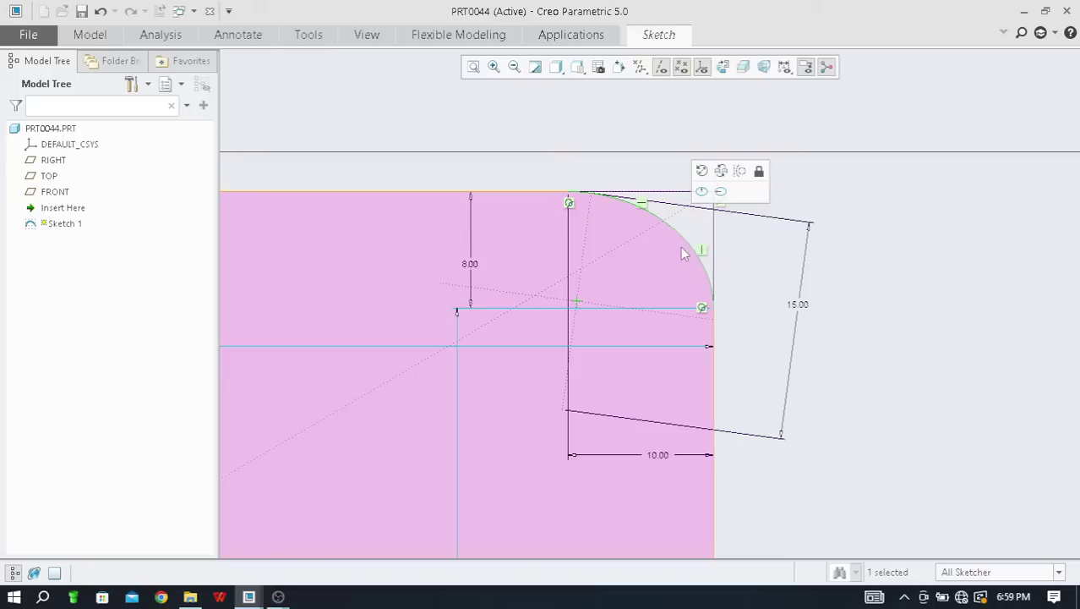
left_click(702, 172)
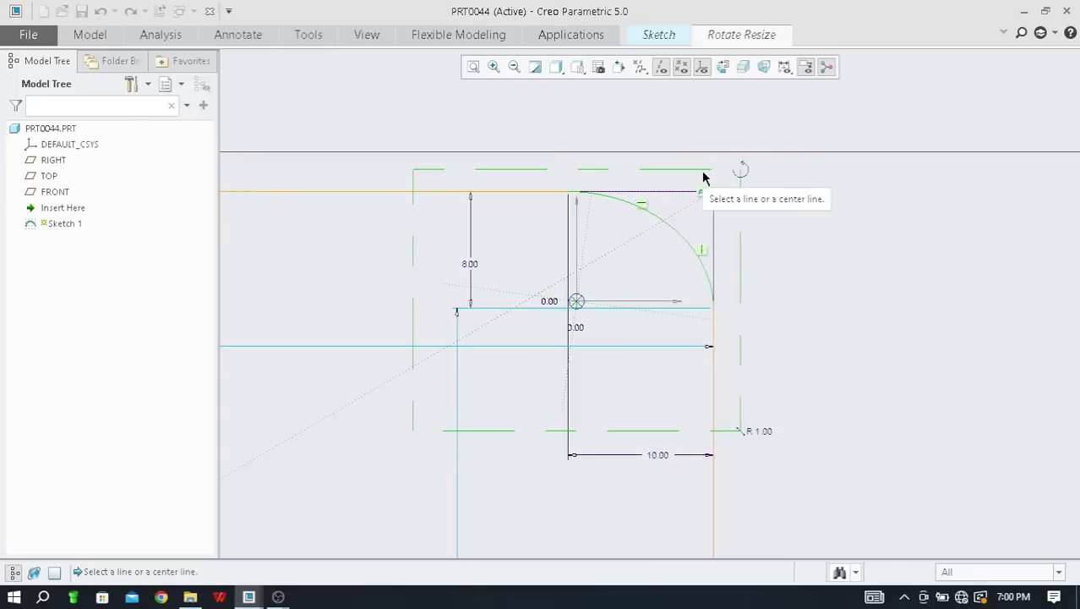
left_click(755, 38)
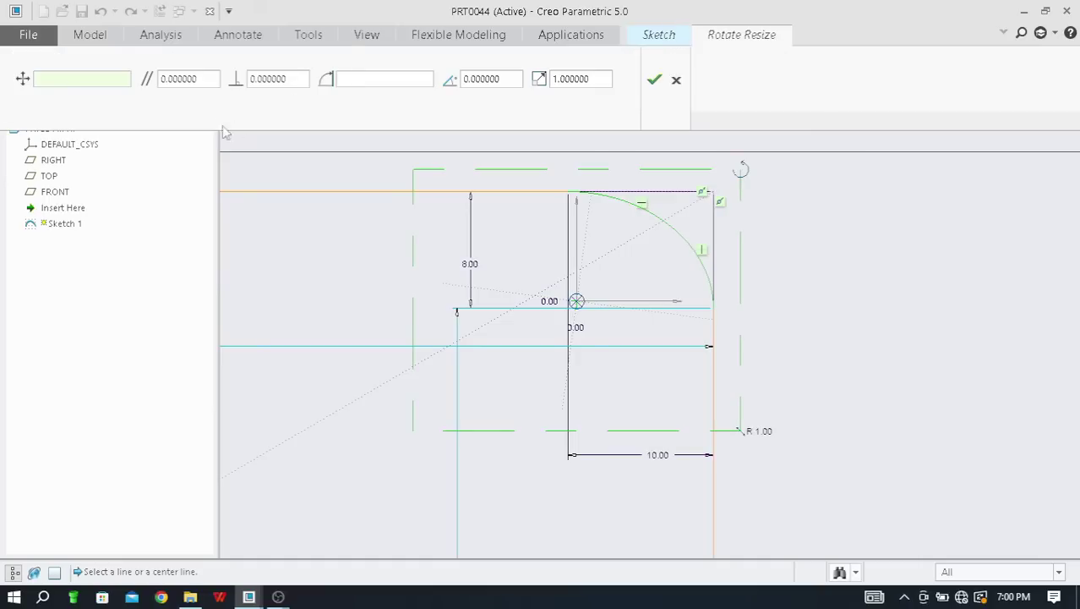
double_click(199, 76)
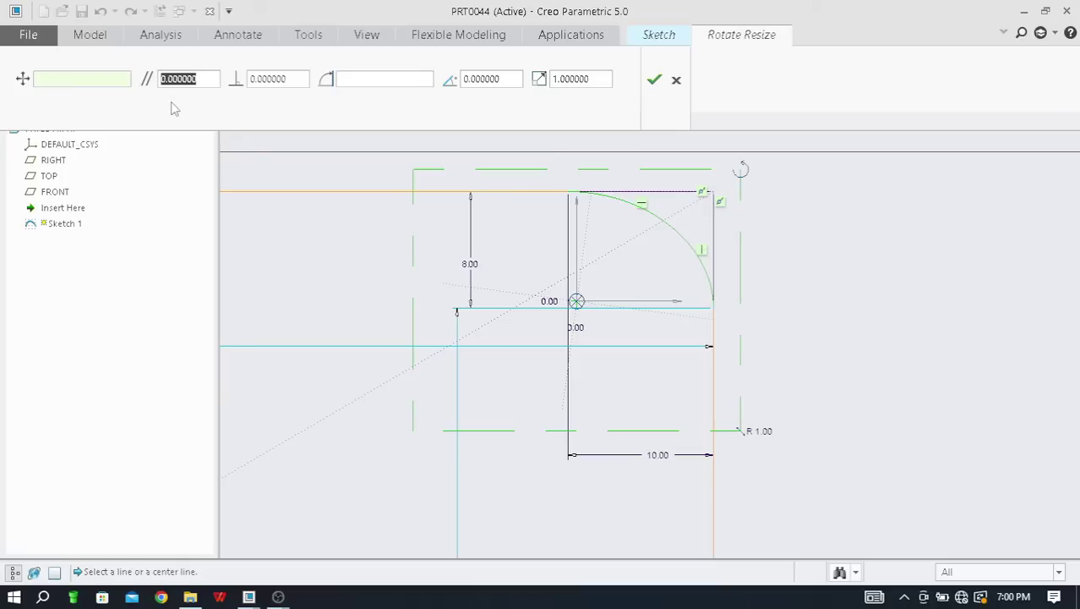
type("5")
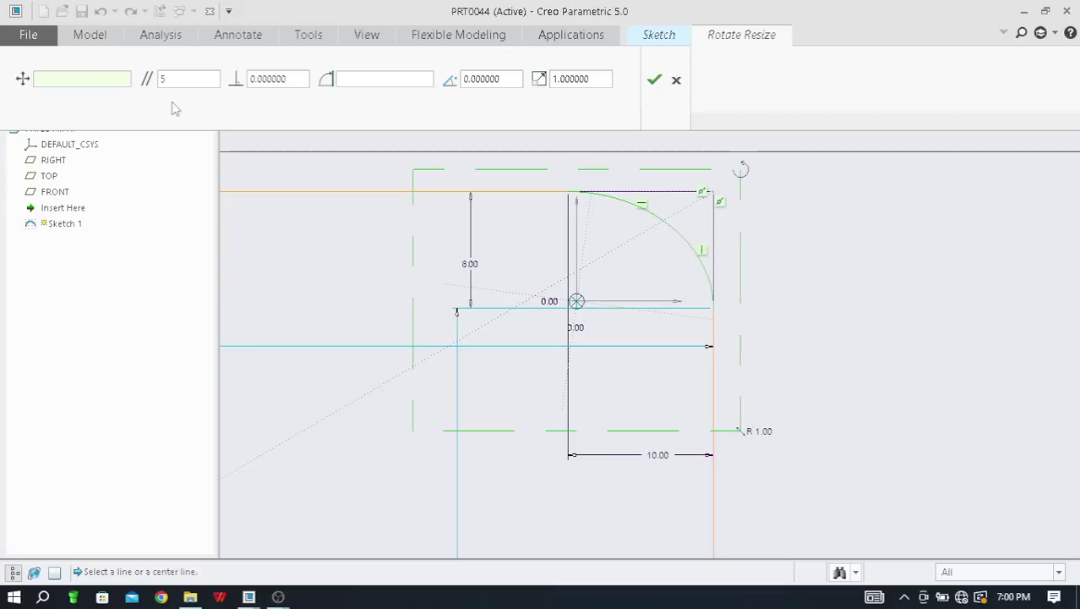
key("Return")
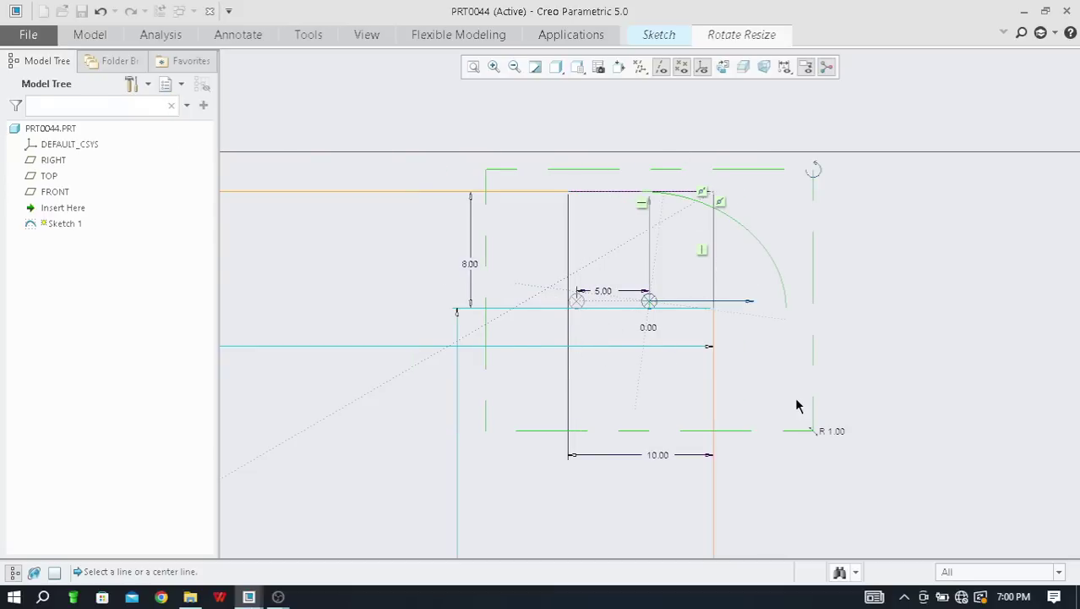
scroll(740, 279, "up", 3)
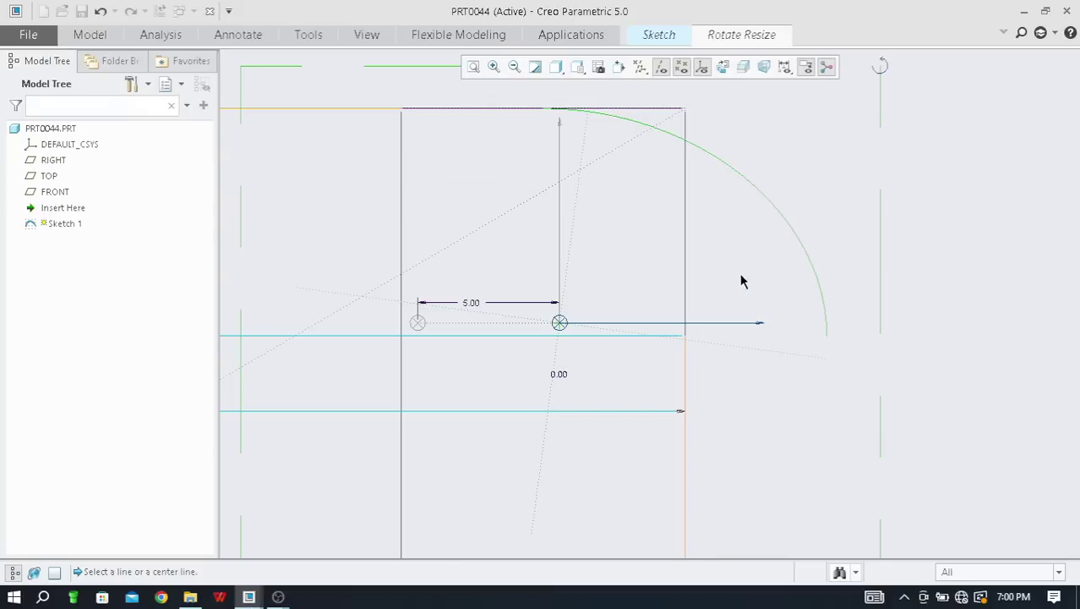
scroll(786, 283, "down", 2)
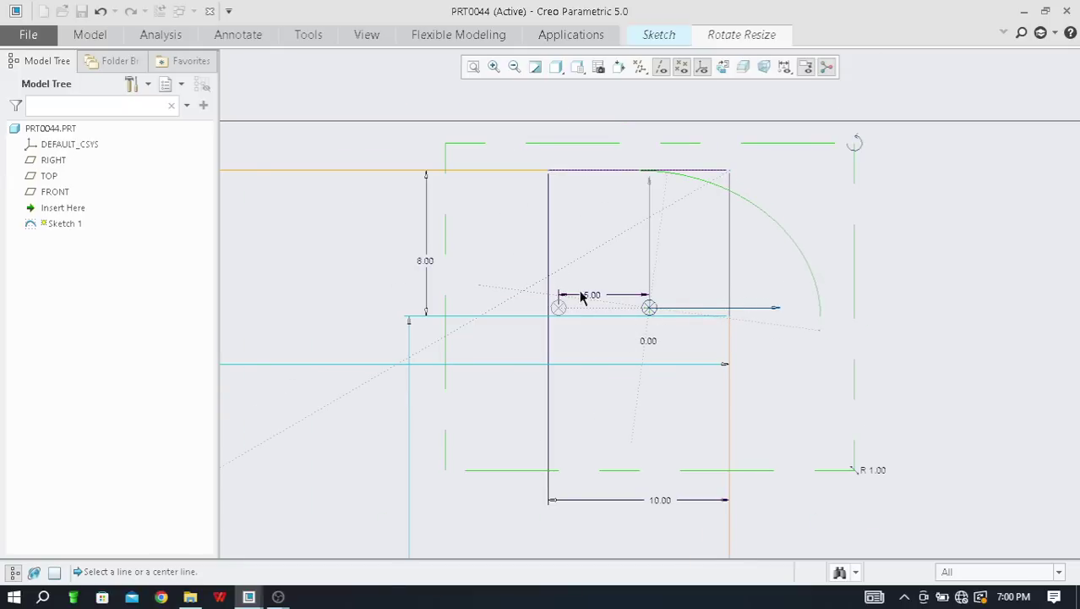
scroll(537, 278, "down", 1)
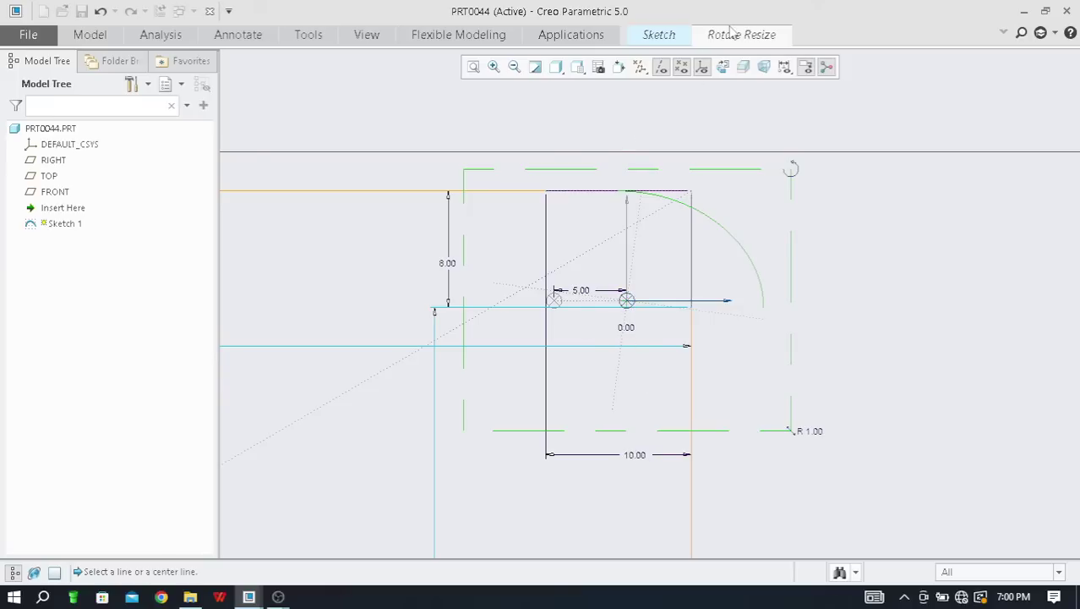
Set the elliptical arc's perpendicular translation to 5 in Rotate Resize and examine the arc's shifted position
left_click(733, 32)
left_click(731, 33)
left_click(725, 40)
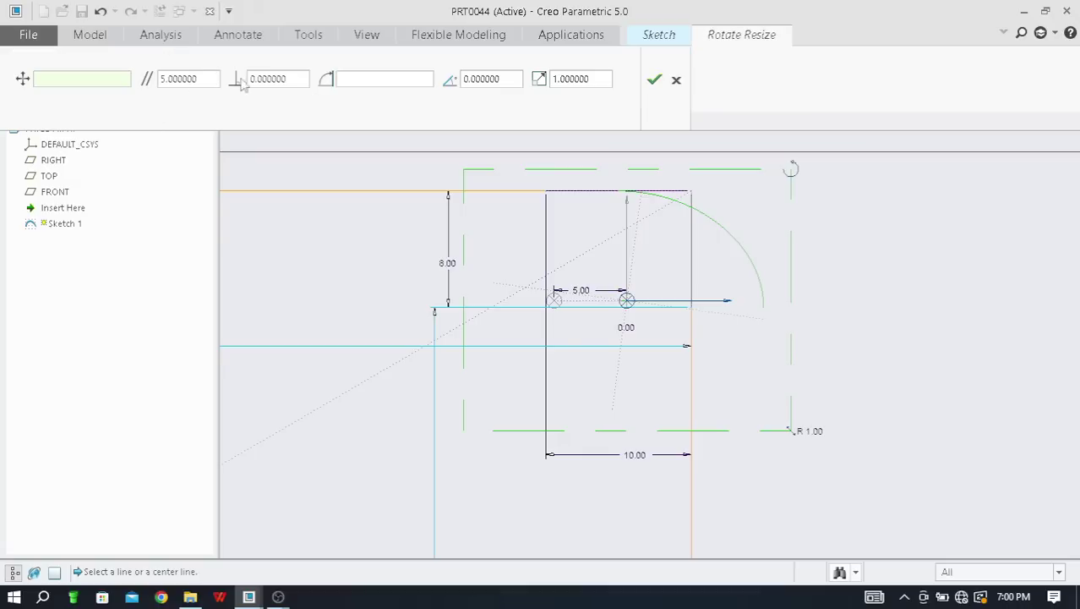
left_click(303, 79)
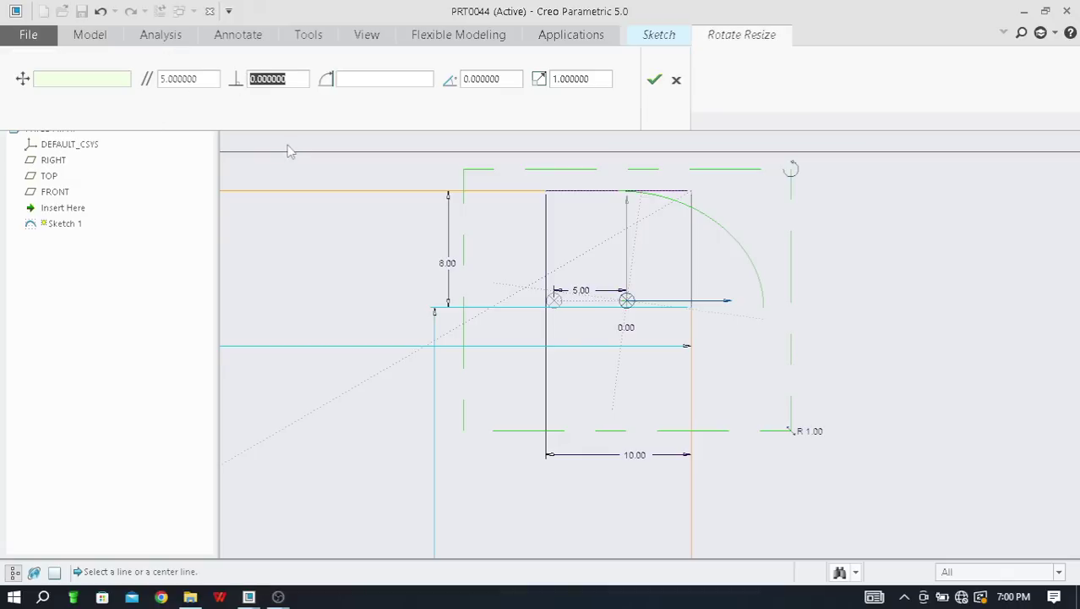
type("5")
key("Return")
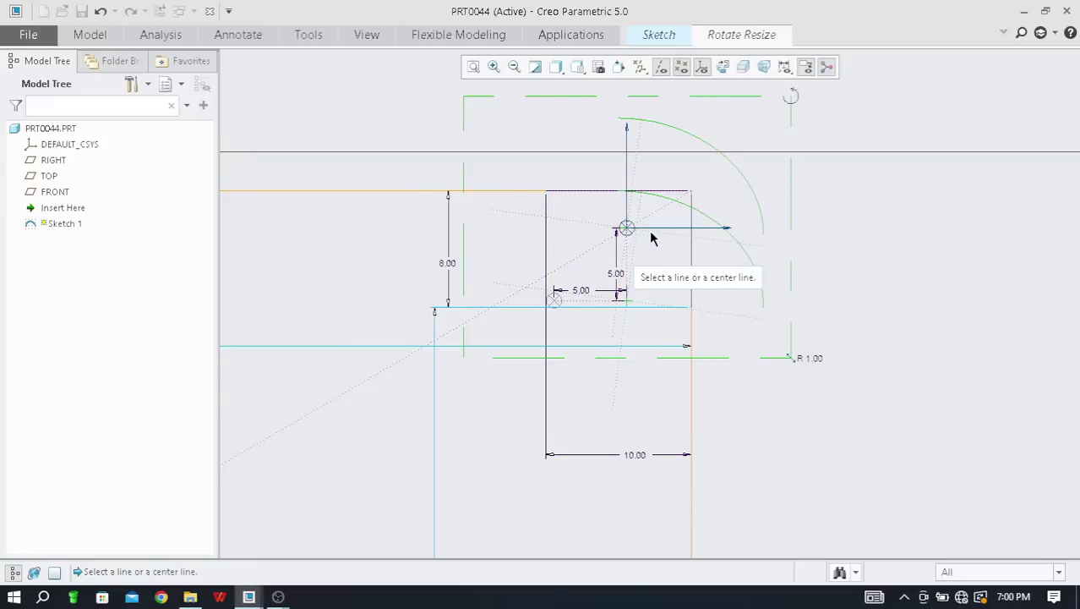
scroll(658, 291, "down", 2)
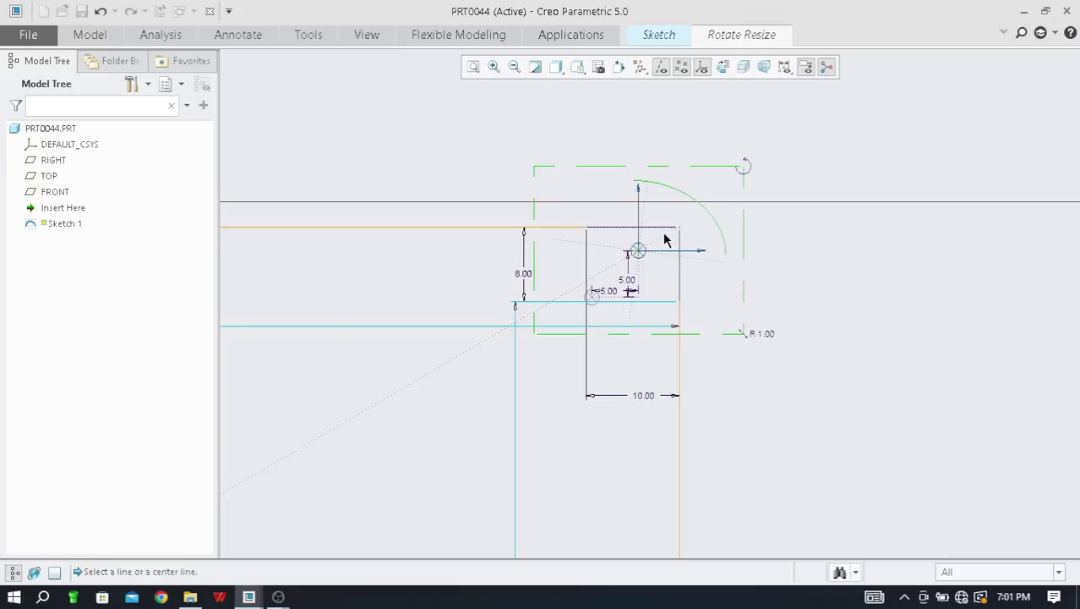
scroll(657, 241, "up", 2)
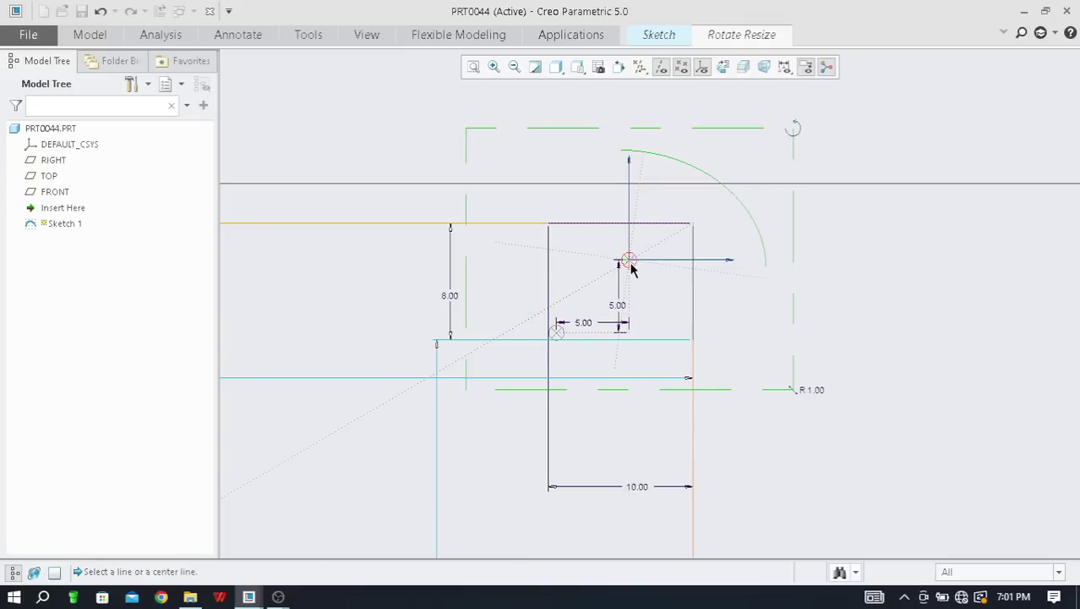
scroll(637, 297, "up", 2)
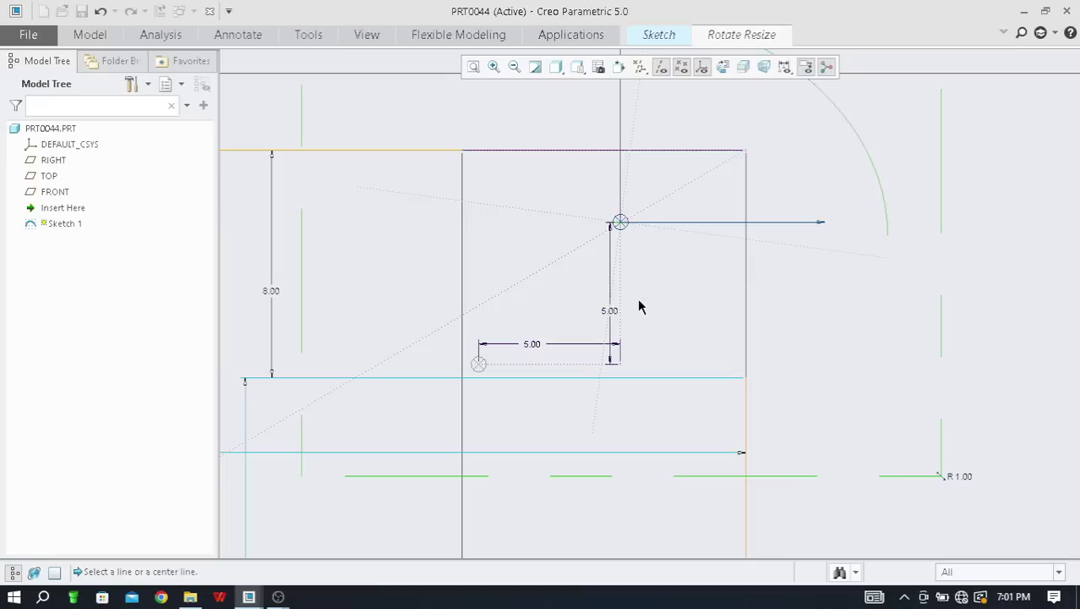
Undo the arc's parallel and perpendicular translations and leave Rotate Resize
scroll(638, 313, "down", 2)
scroll(651, 265, "up", 2)
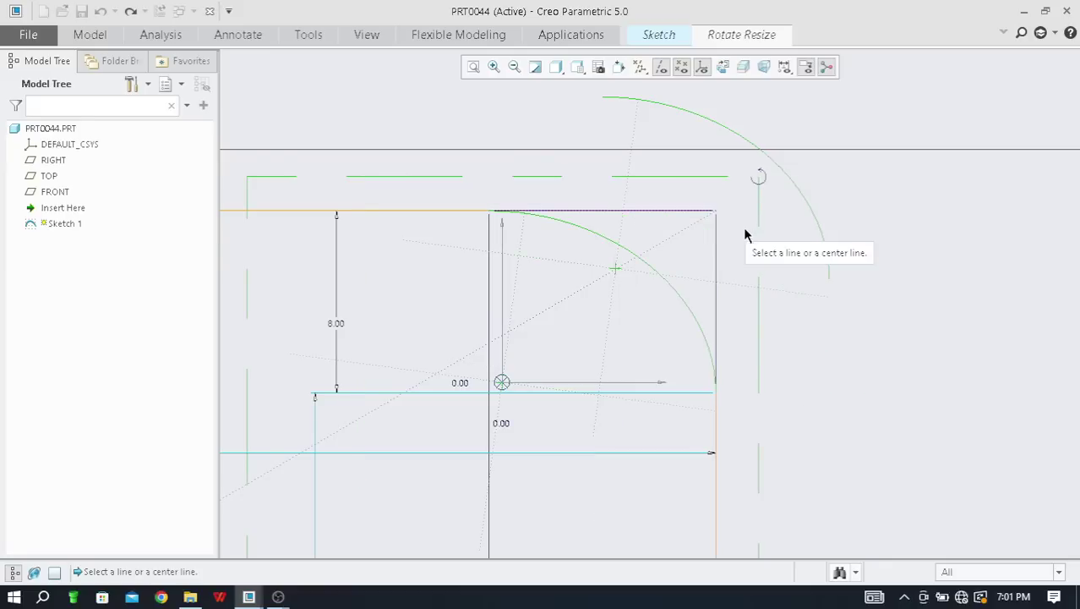
middle_click(885, 237)
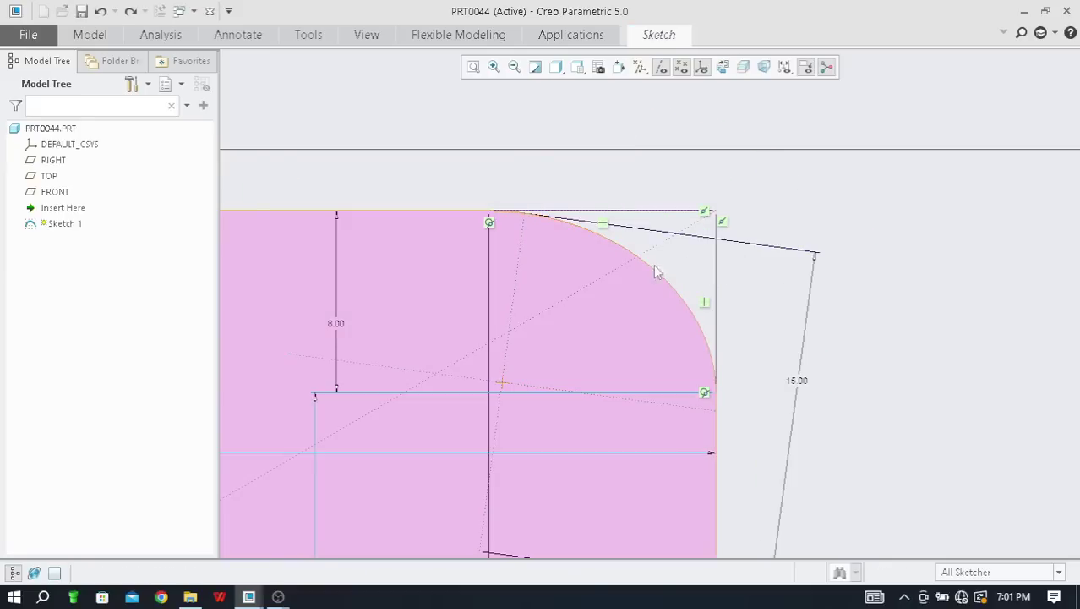
Add an Elliptical Trim fillet between the rectangle's bottom and right edges, about 10.4 wide by 12.2 high across its axes
scroll(641, 292, "down", 2)
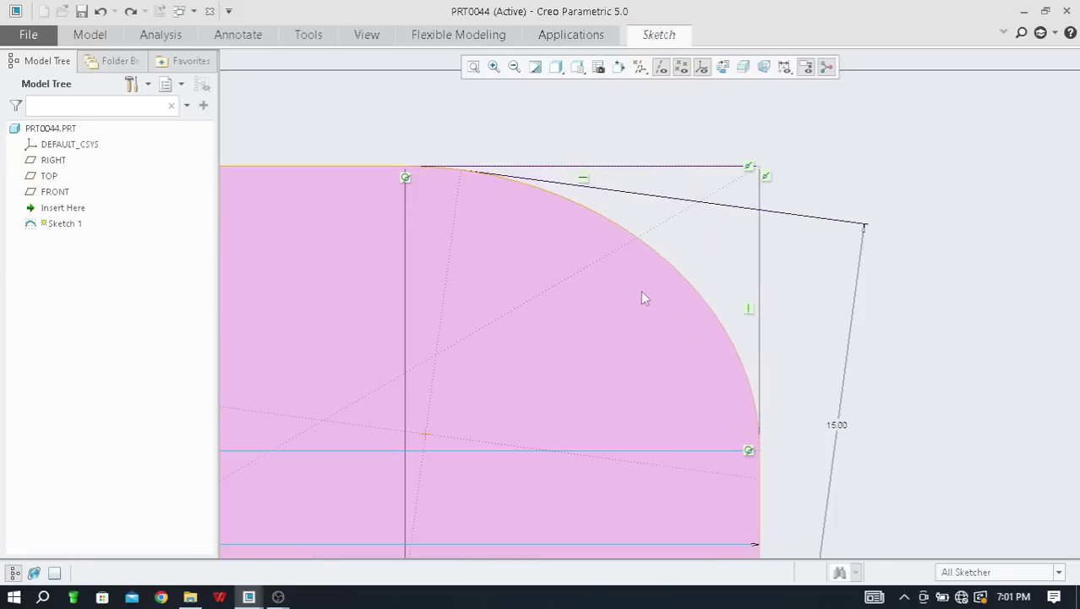
left_click(658, 36)
left_click(510, 57)
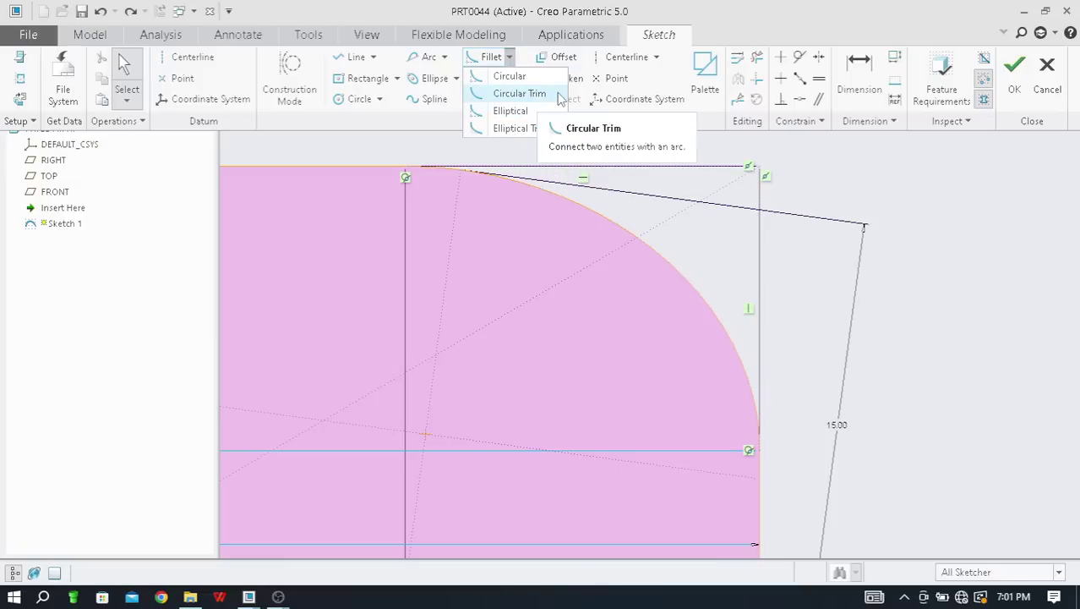
left_click(519, 131)
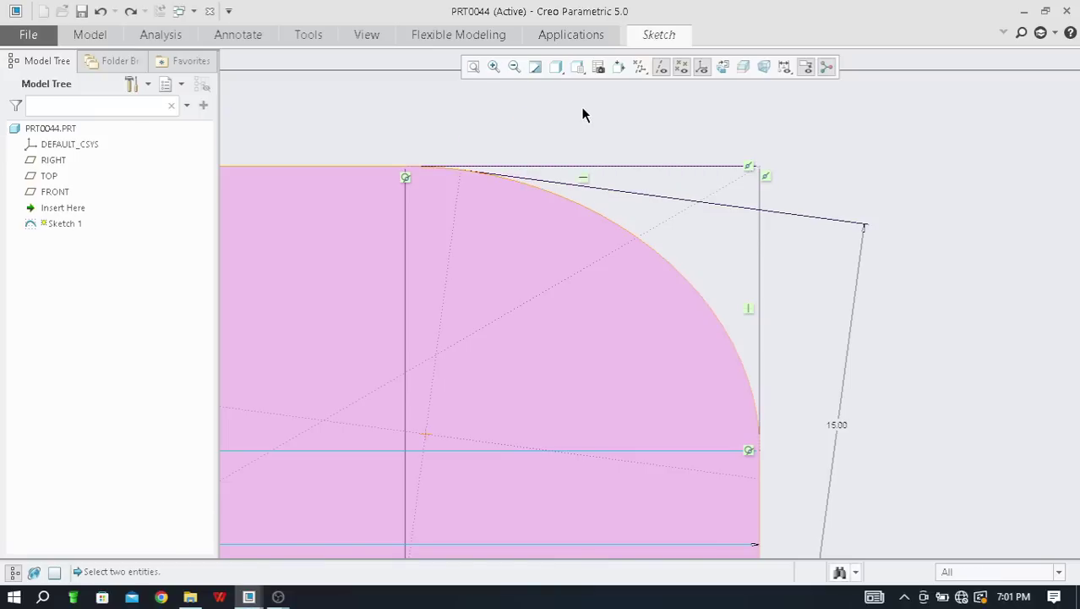
scroll(641, 349, "up", 5)
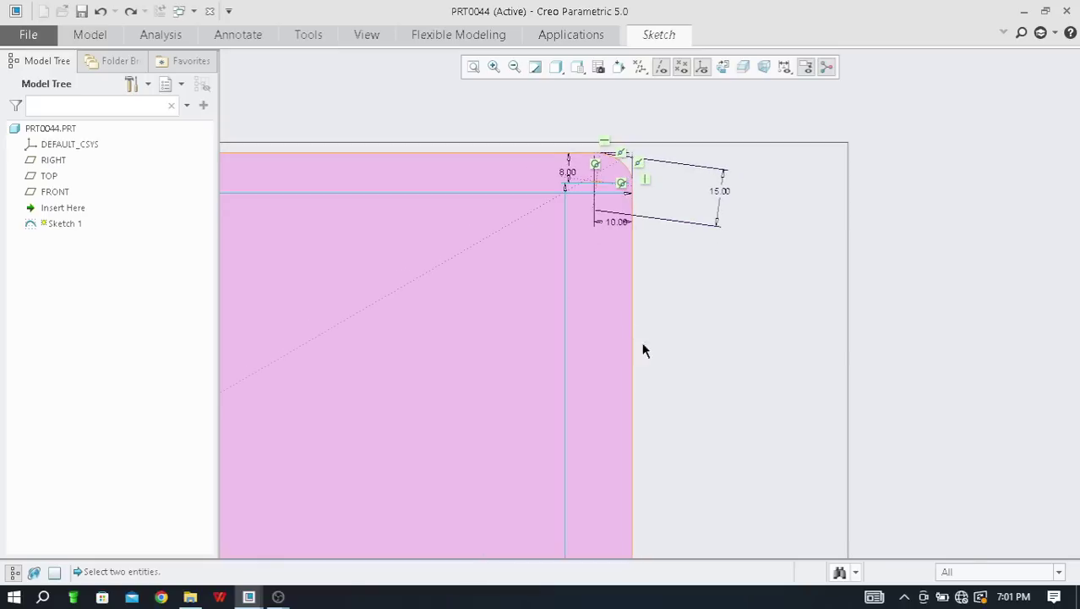
scroll(603, 507, "down", 4)
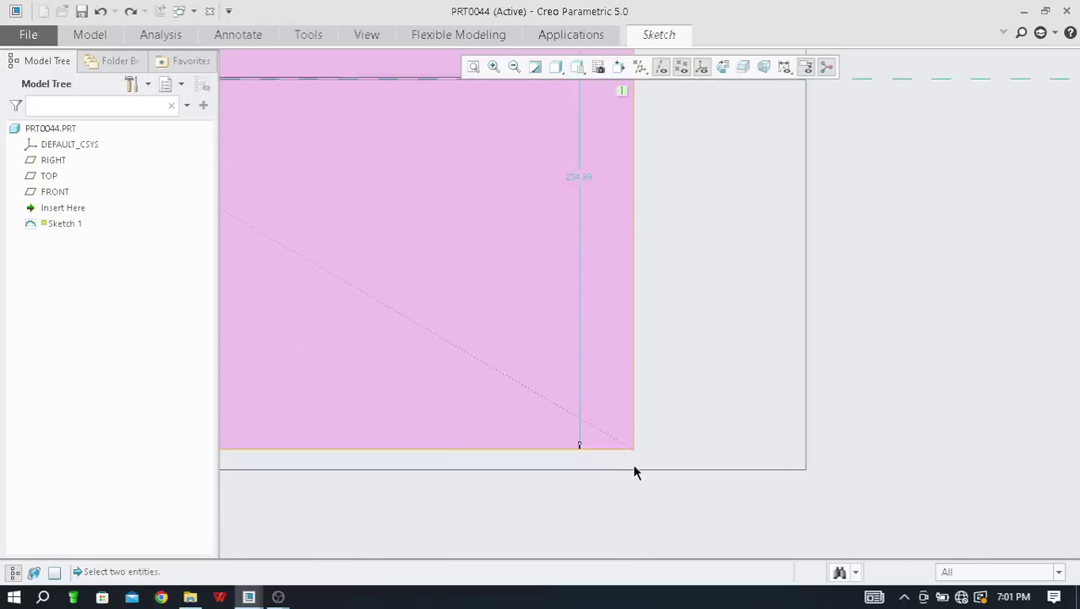
left_click(603, 433)
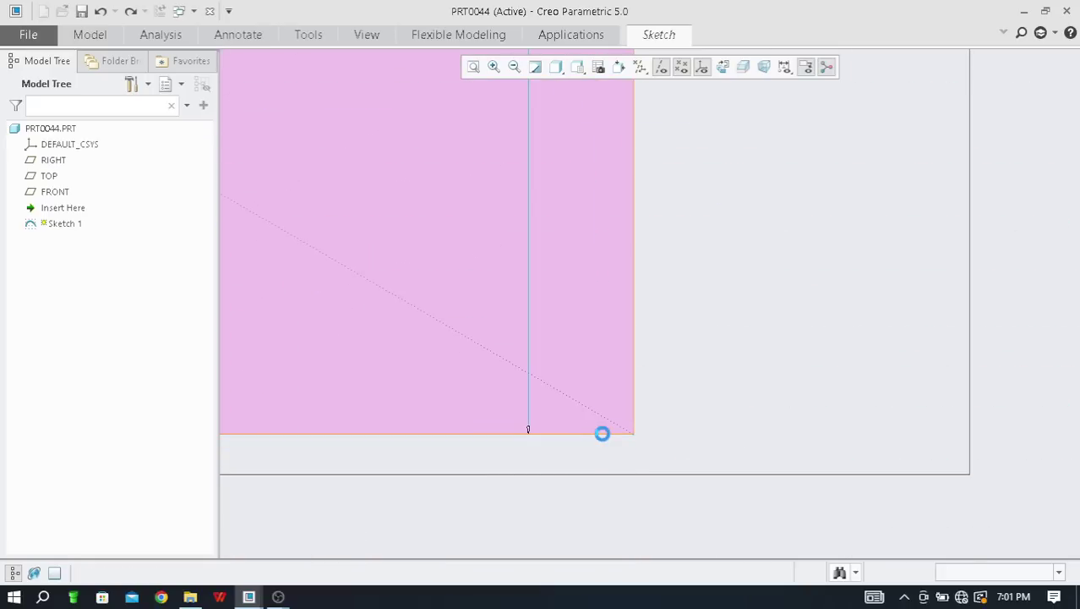
left_click(633, 401)
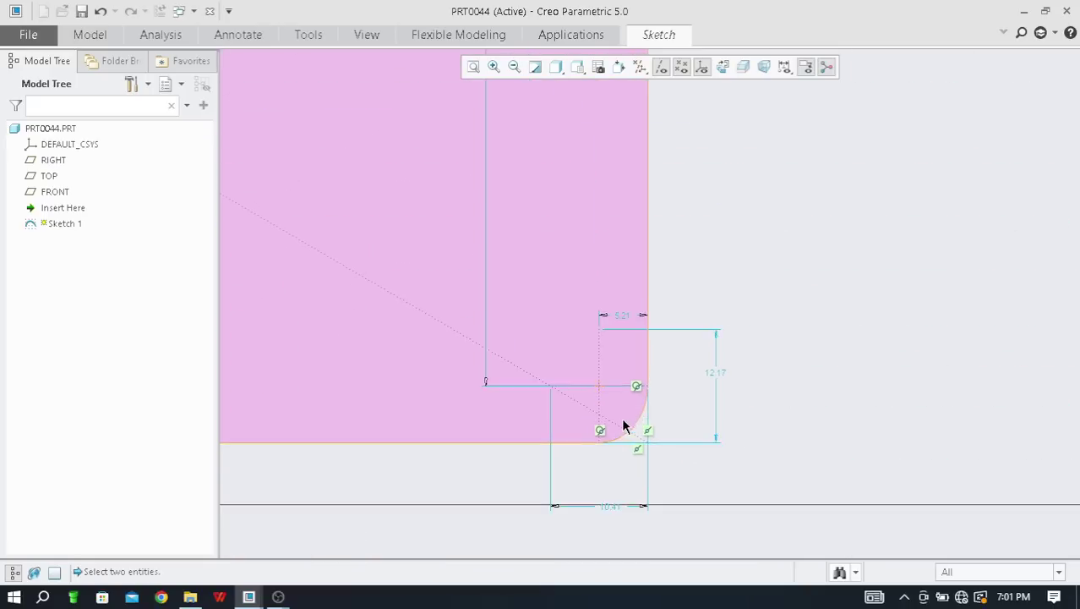
Examine the Elliptical Trim fillet's arc, tangent points and trimmed corner at the rectangle's lower right
scroll(623, 425, "down", 4)
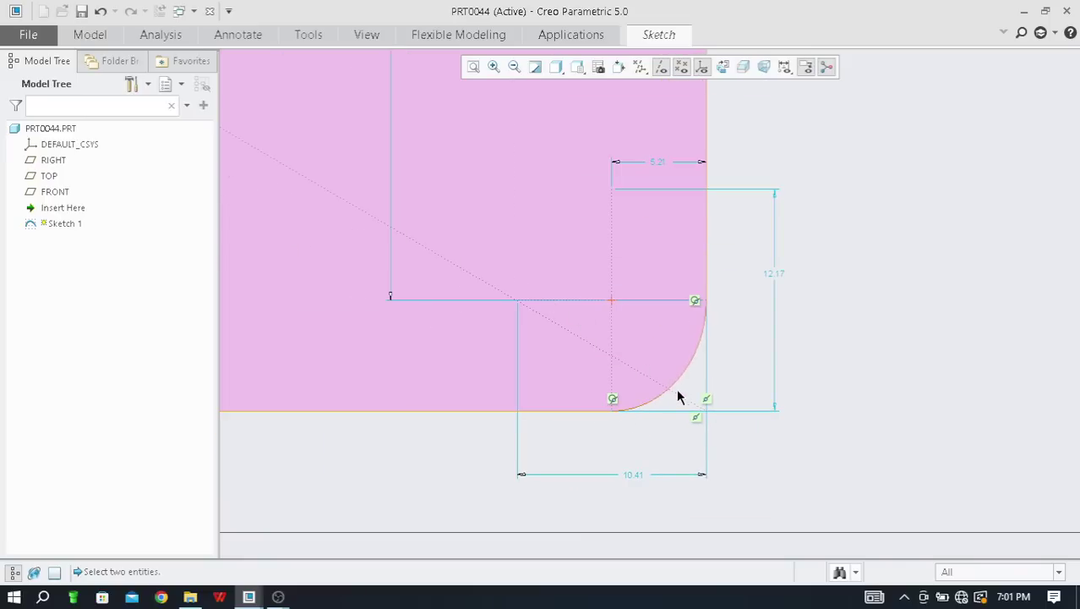
scroll(686, 419, "down", 4)
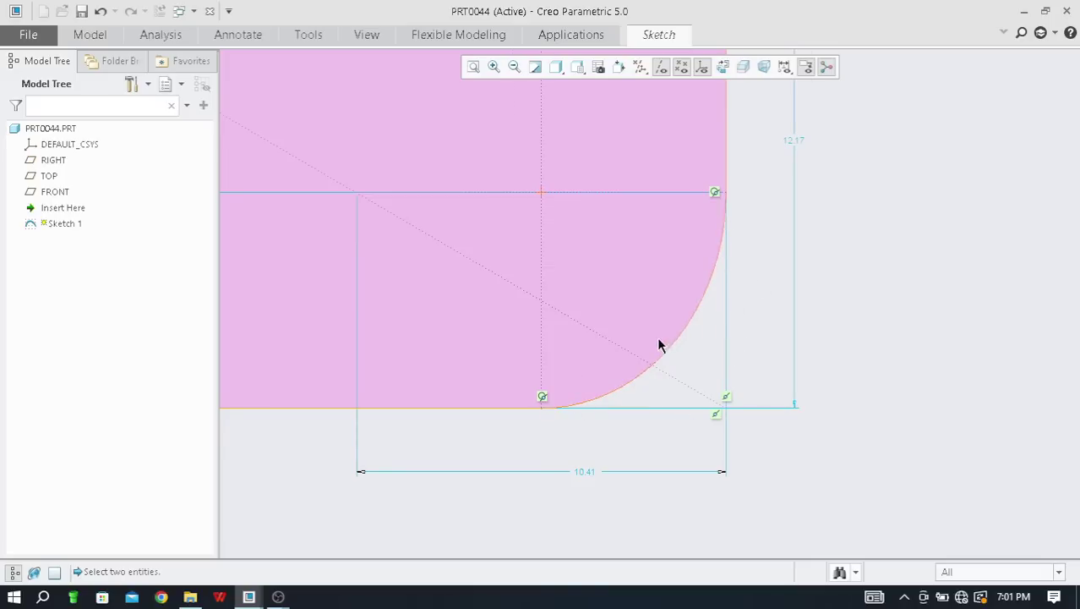
scroll(627, 391, "down", 1)
scroll(632, 389, "up", 2)
scroll(604, 428, "up", 2)
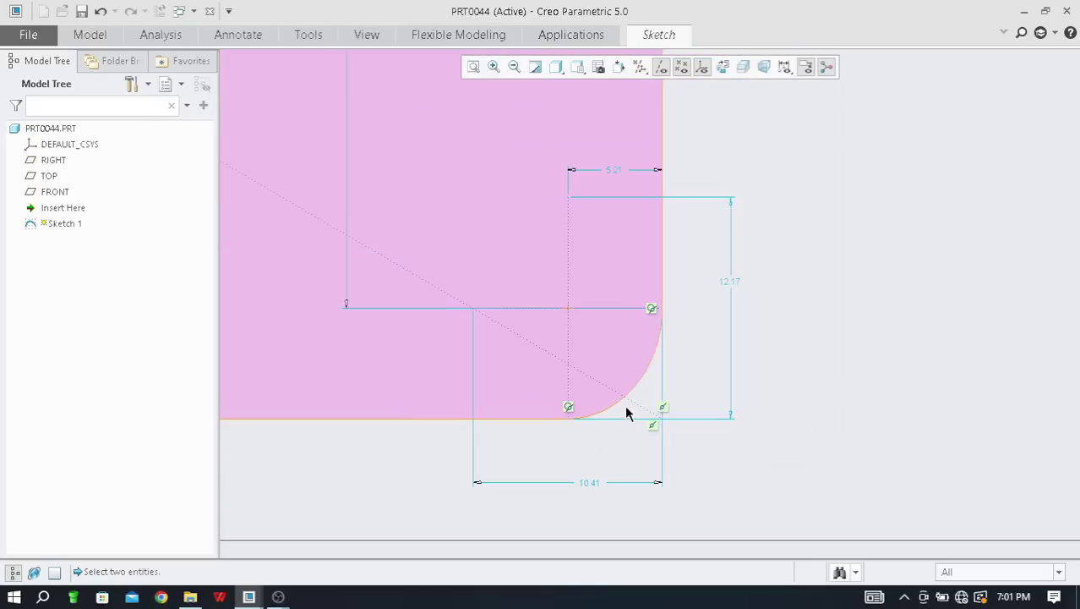
scroll(667, 419, "down", 2)
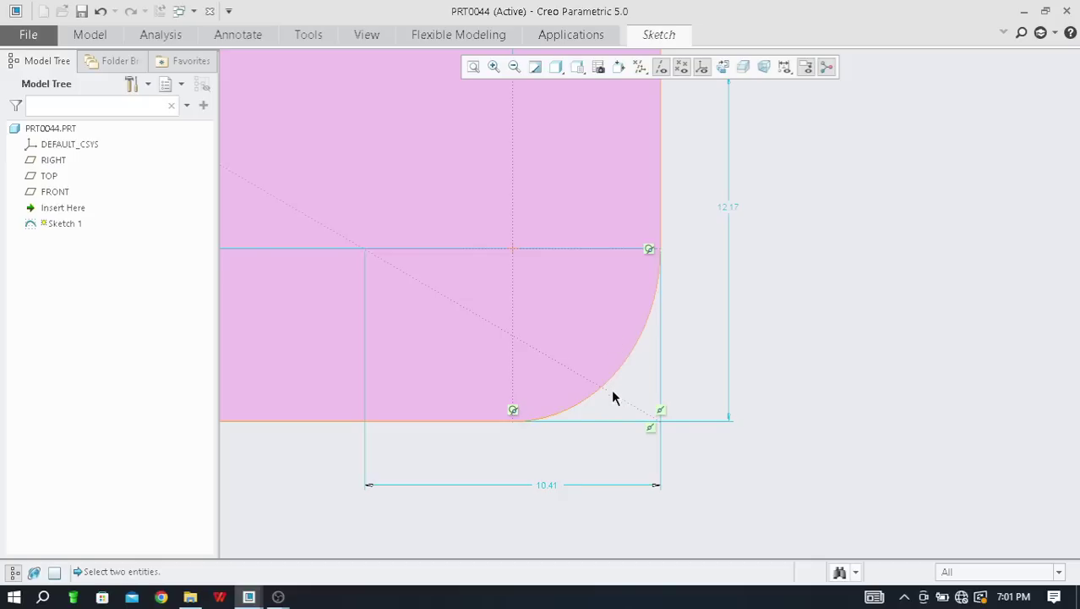
scroll(583, 320, "up", 2)
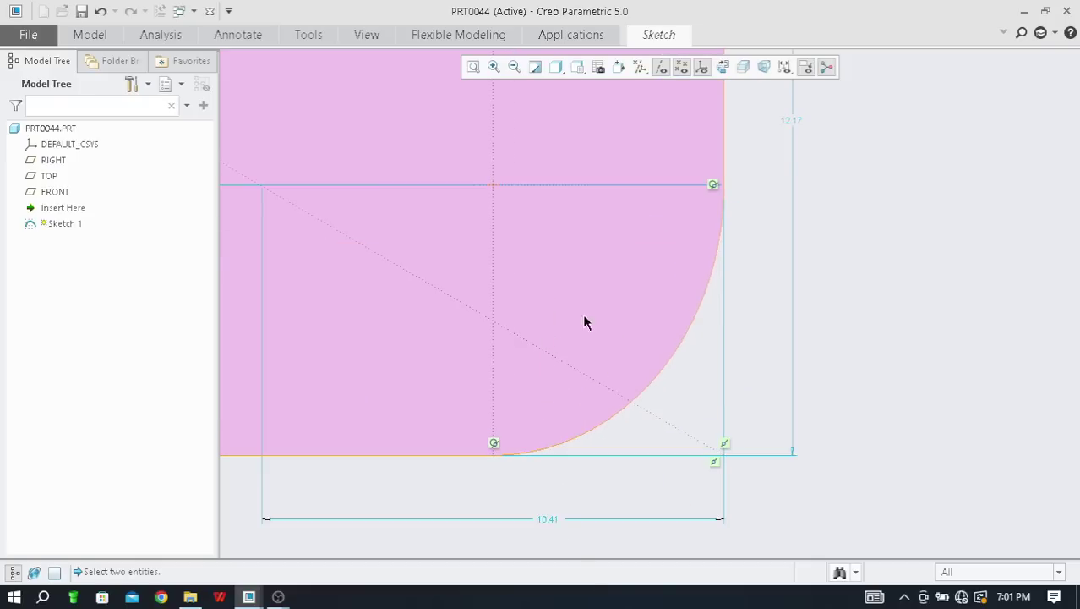
scroll(596, 308, "down", 3)
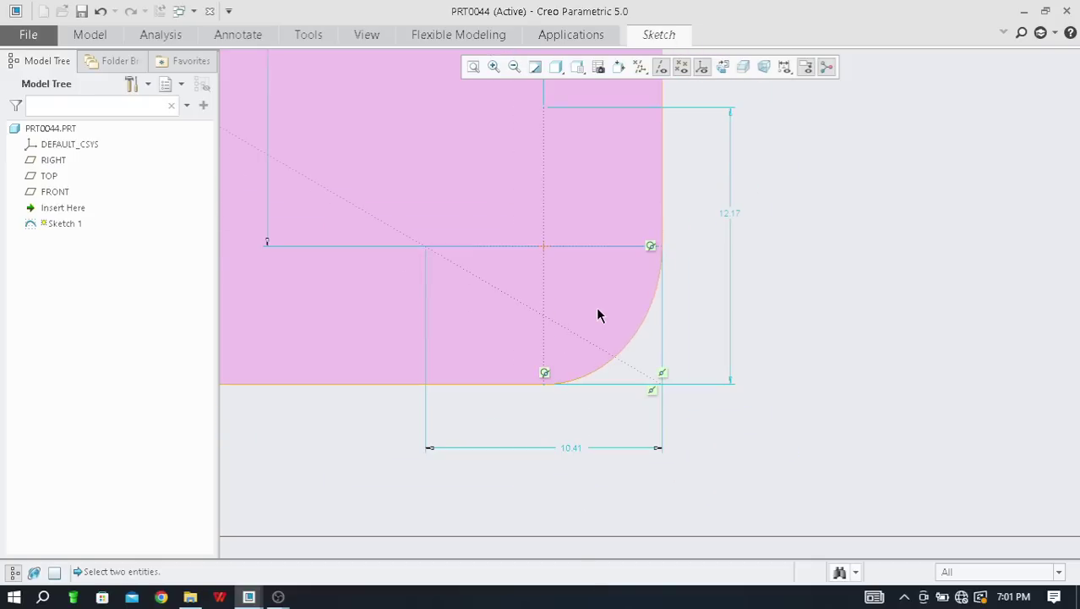
Set the Elliptical Trim fillet's horizontal axis dimension to 15 and undo the change
double_click(573, 447)
left_click(588, 448)
double_click(574, 447)
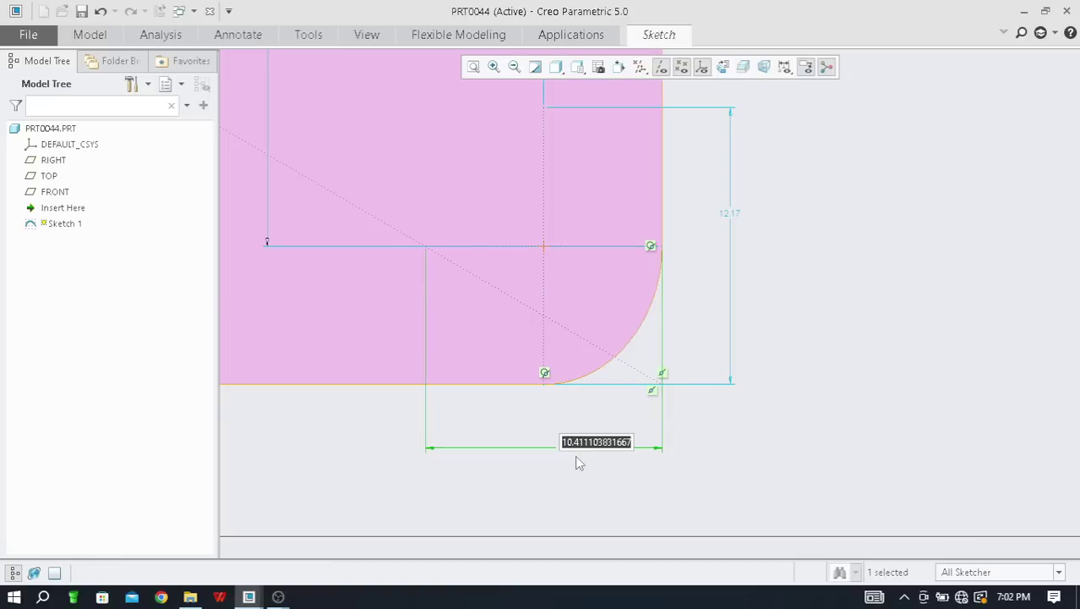
type("15")
key("Return")
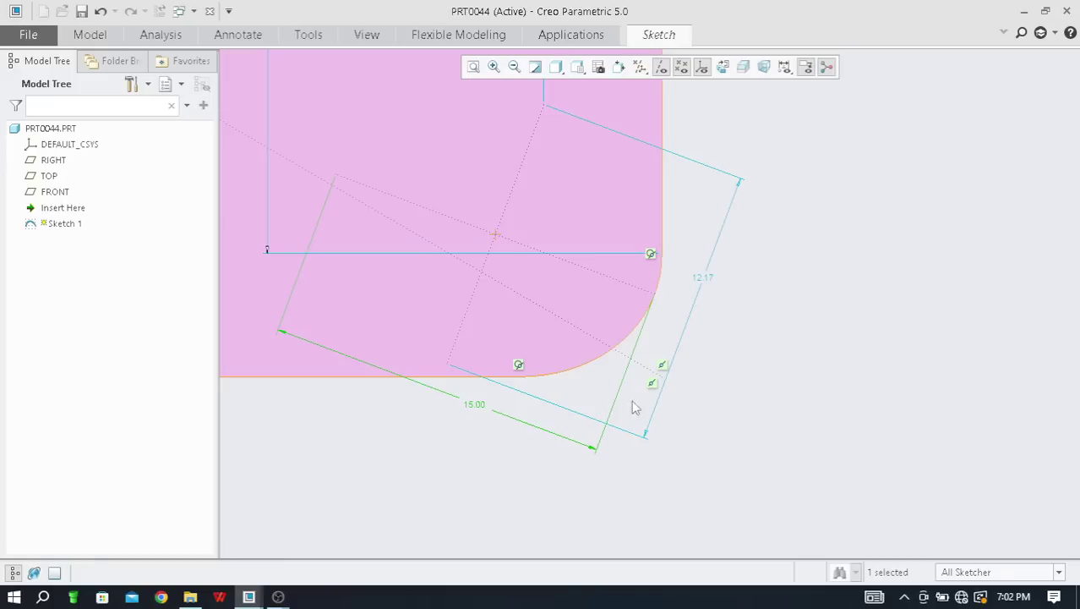
scroll(621, 409, "down", 3)
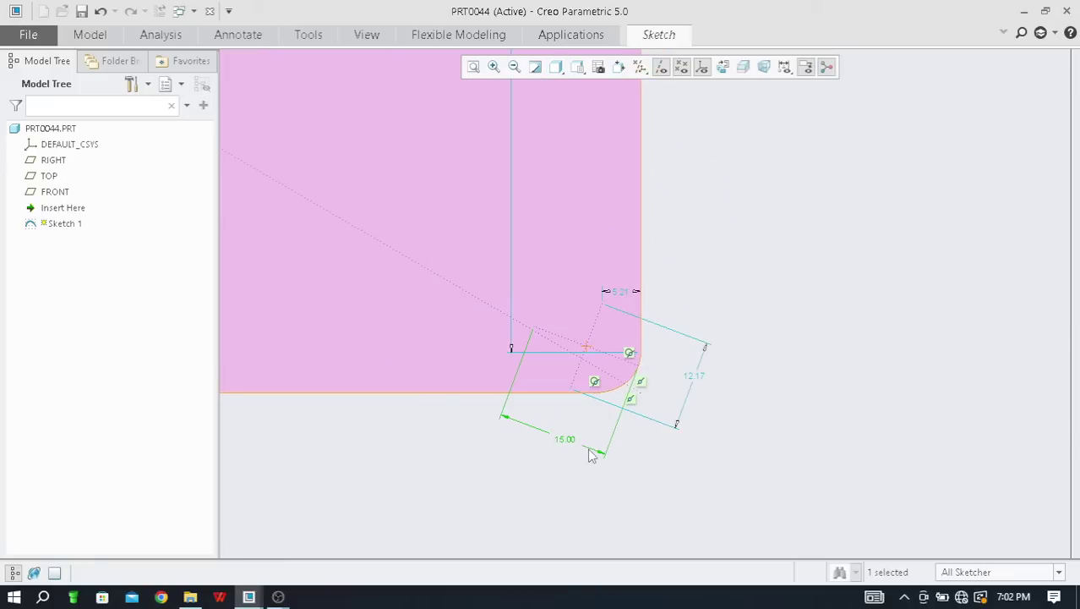
scroll(575, 449, "up", 3)
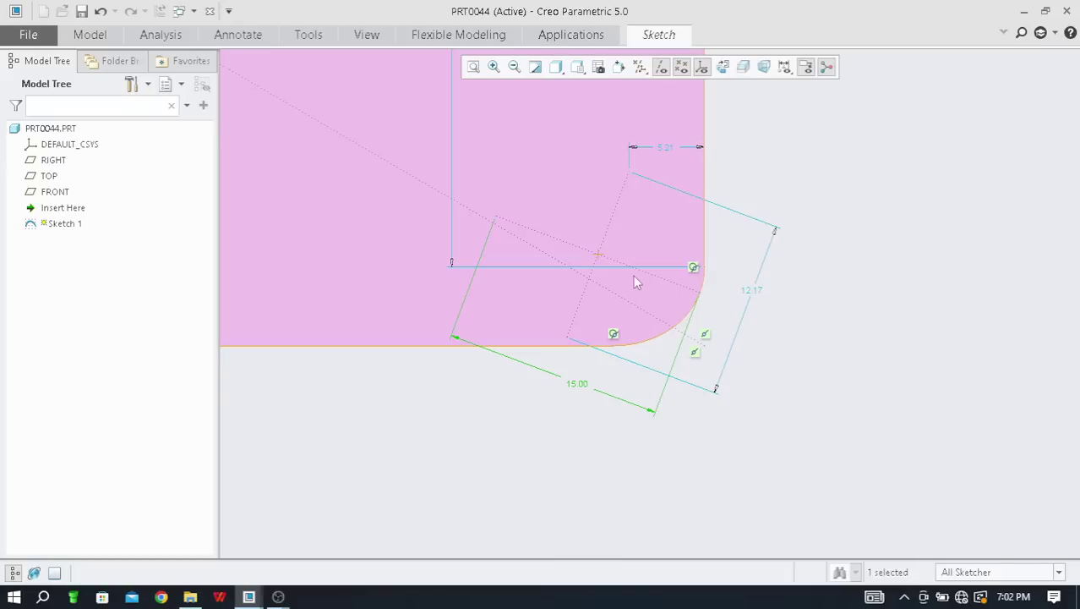
key("ctrl+z")
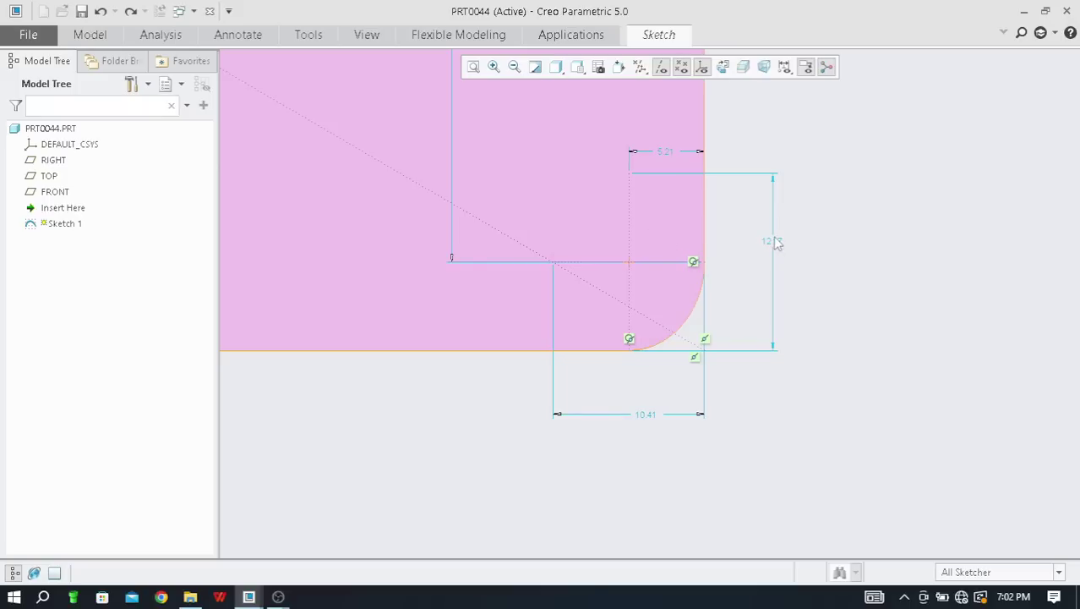
Set the Elliptical Trim fillet's vertical axis dimension to 5
scroll(776, 241, "down", 2)
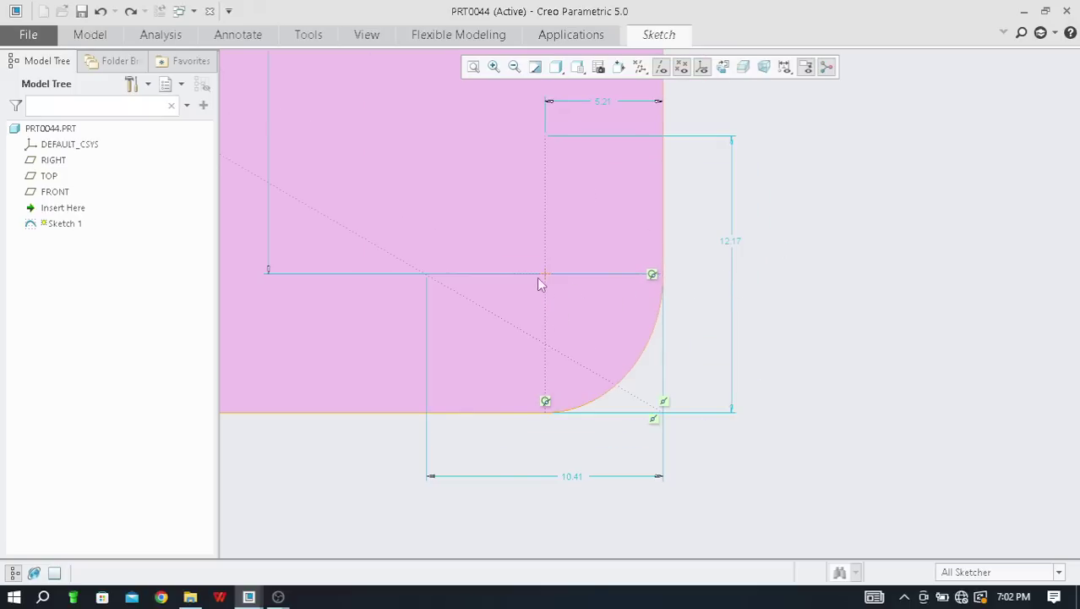
double_click(730, 243)
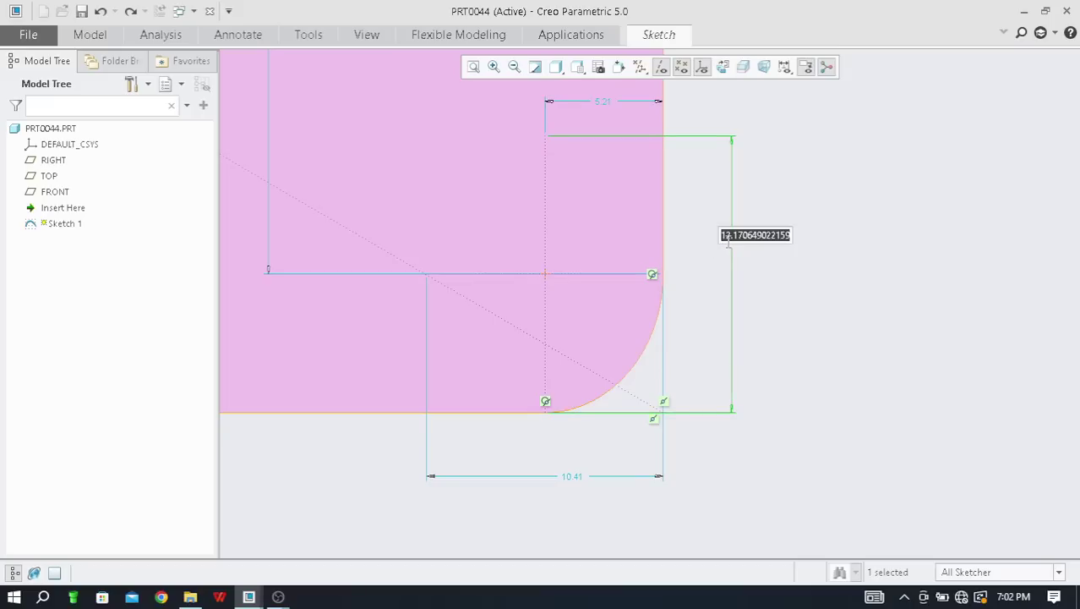
type("5")
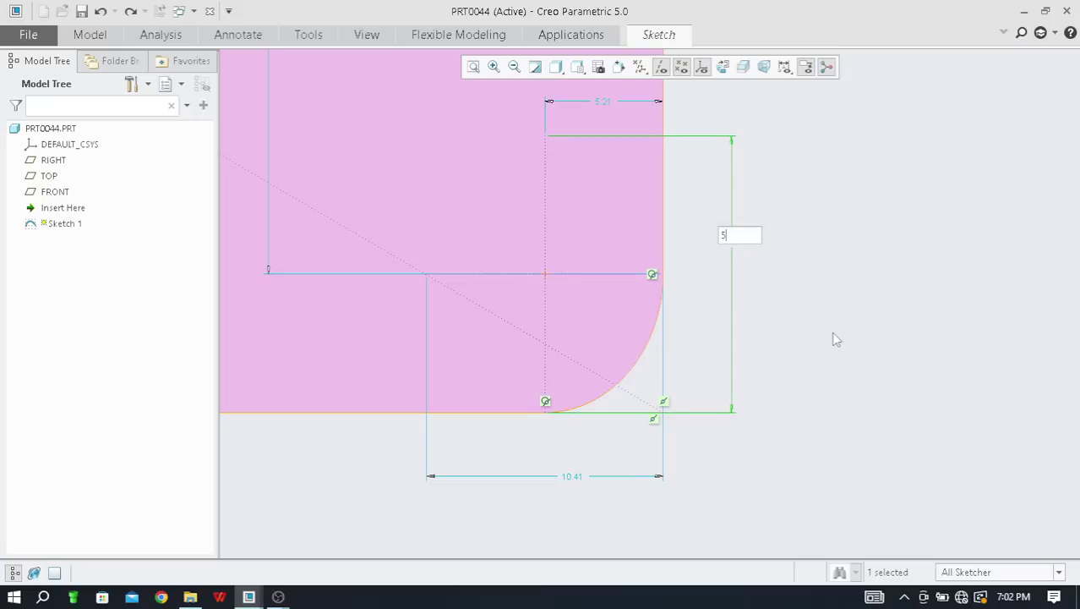
key("Return")
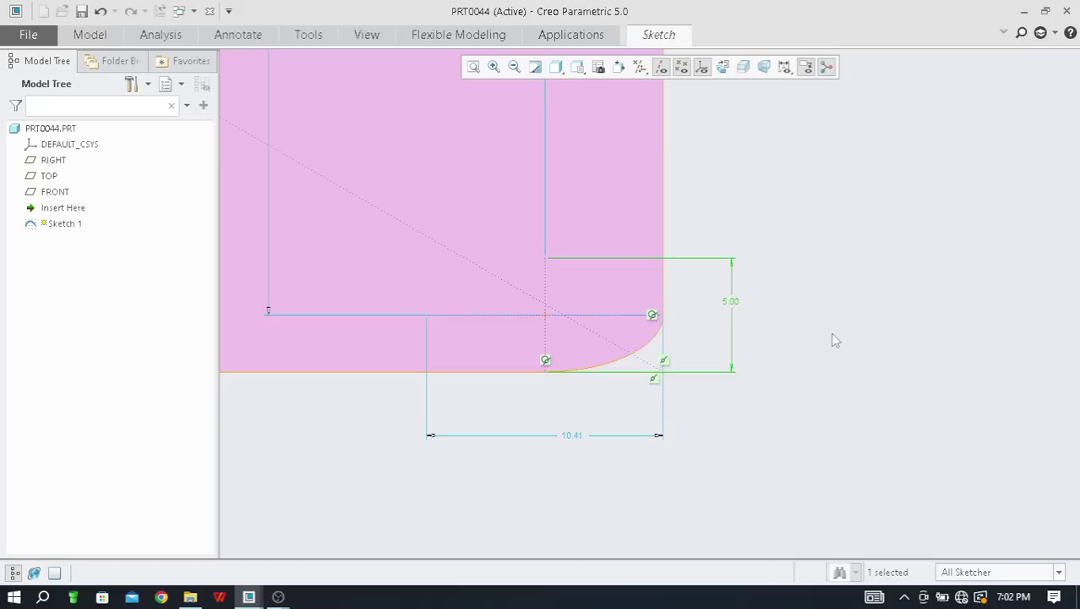
scroll(661, 352, "down", 3)
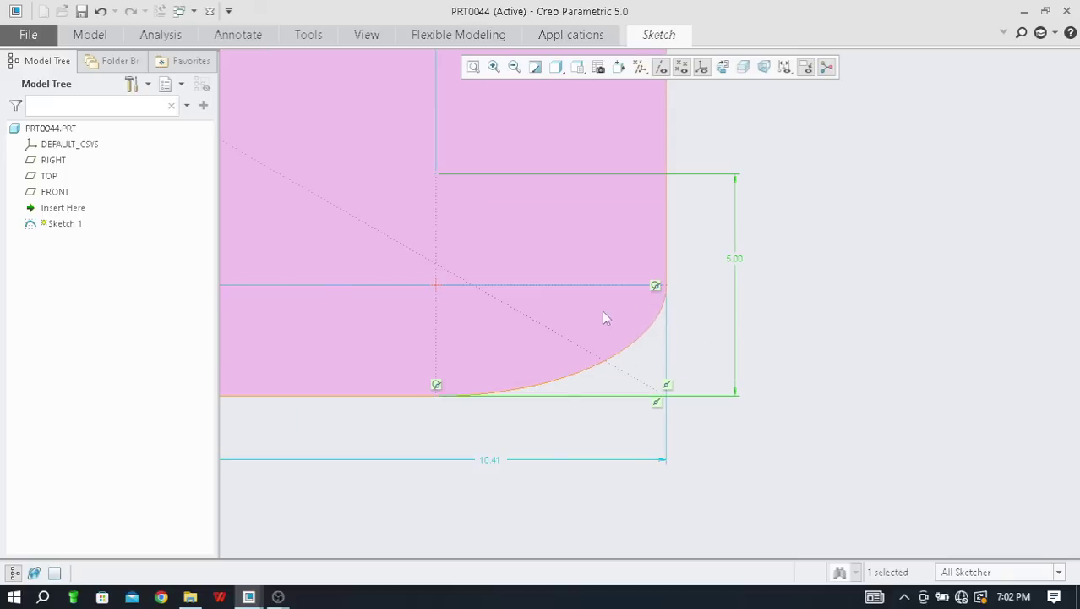
Set the Elliptical Trim fillet's vertical axis dimension to 10
double_click(733, 257)
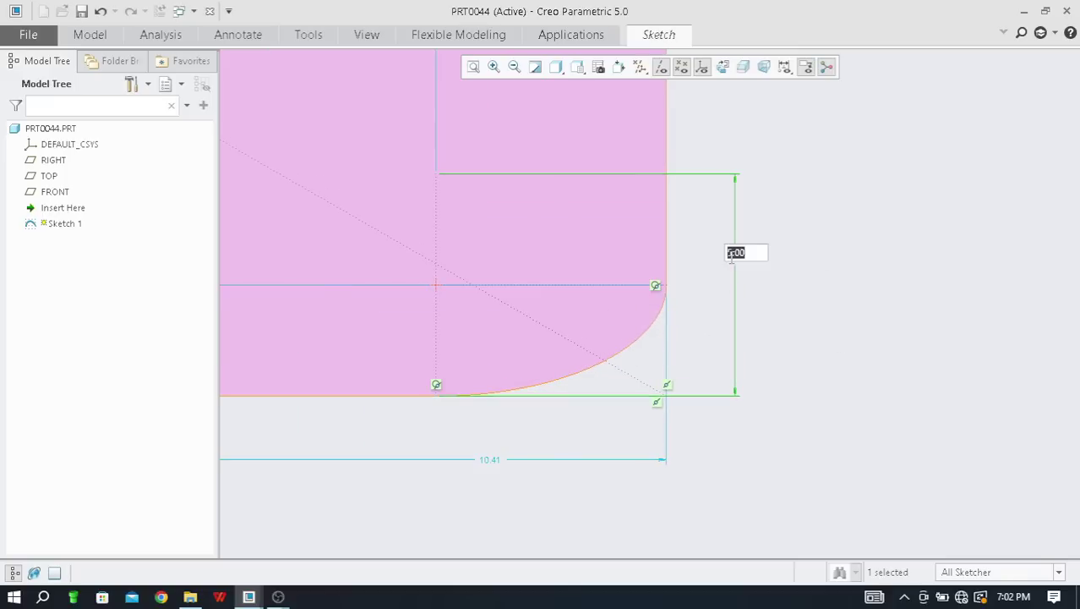
type("10")
key("Return")
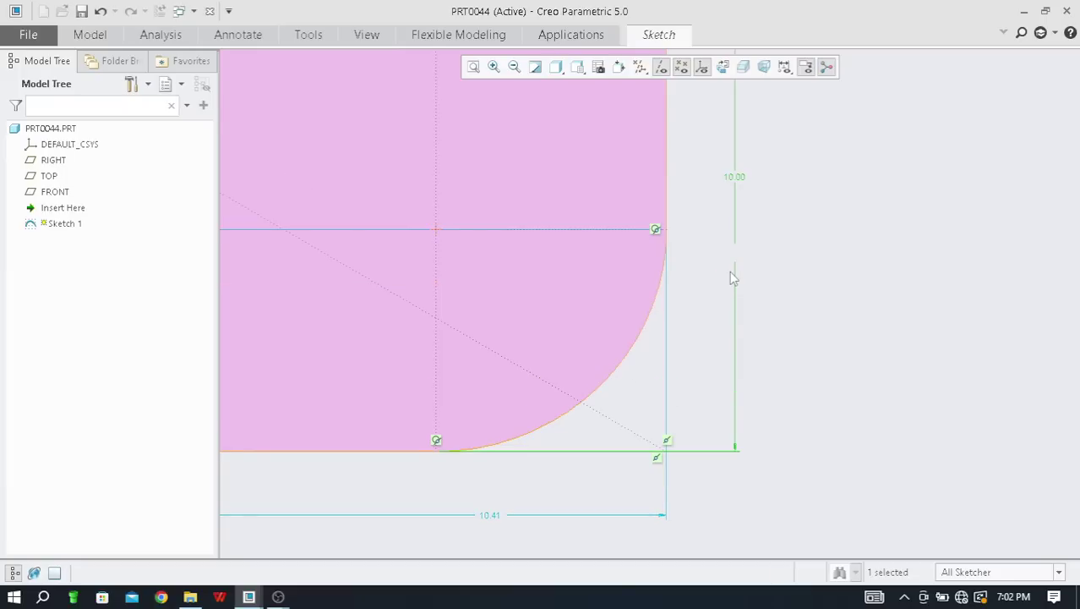
scroll(624, 342, "up", 3)
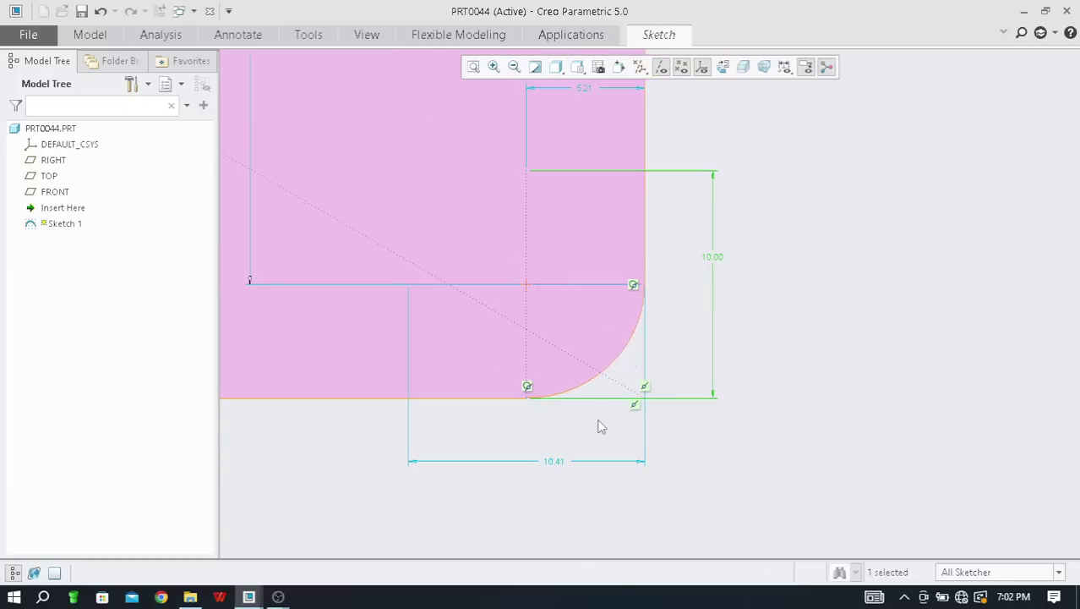
scroll(654, 355, "up", 2)
scroll(644, 375, "up", 3)
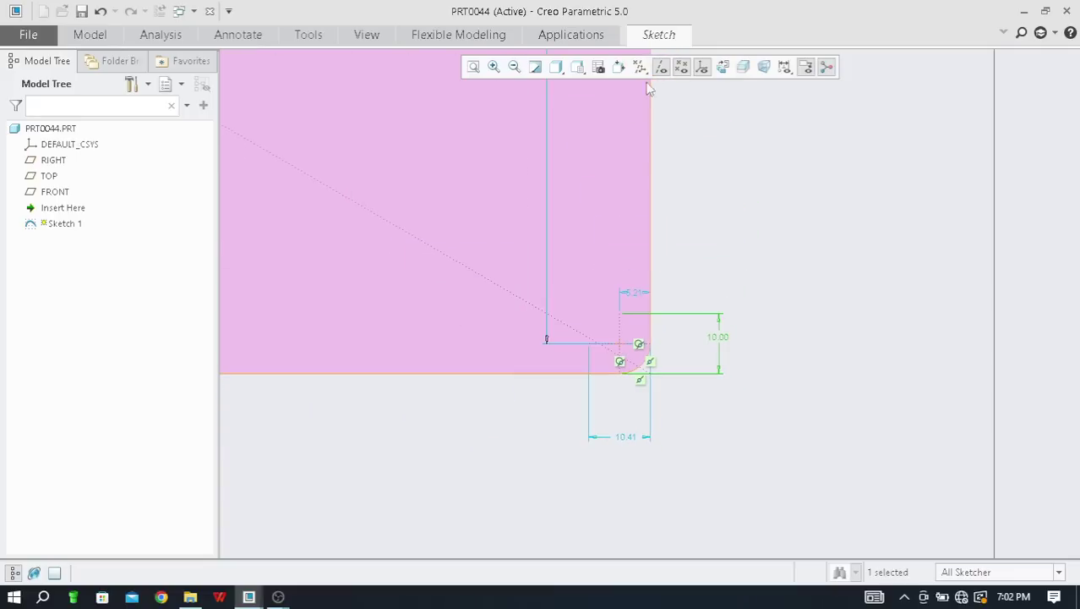
left_click(657, 34)
left_click(511, 57)
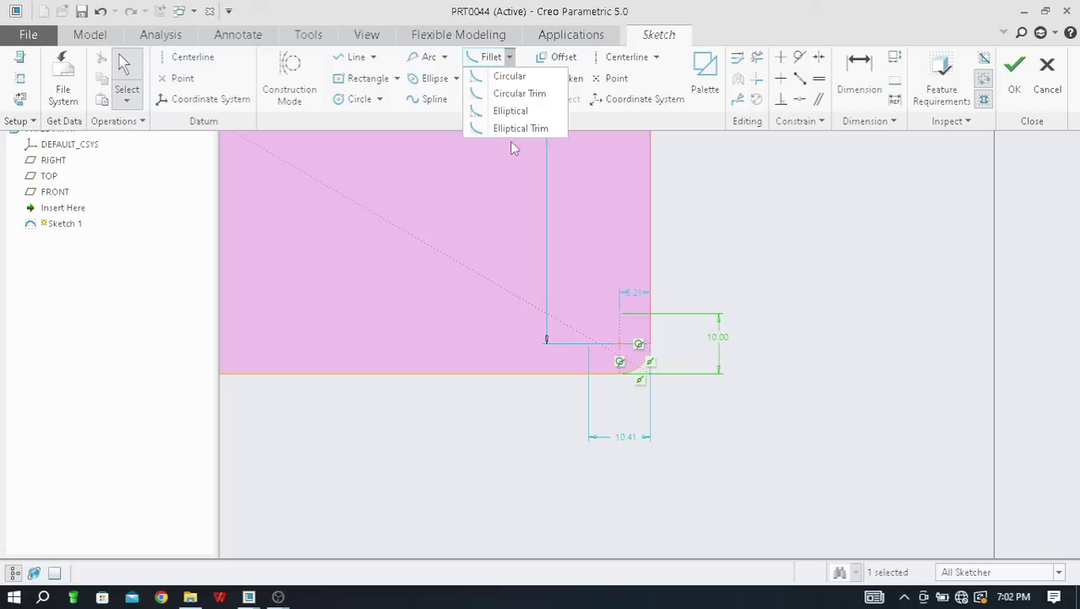
left_click(730, 190)
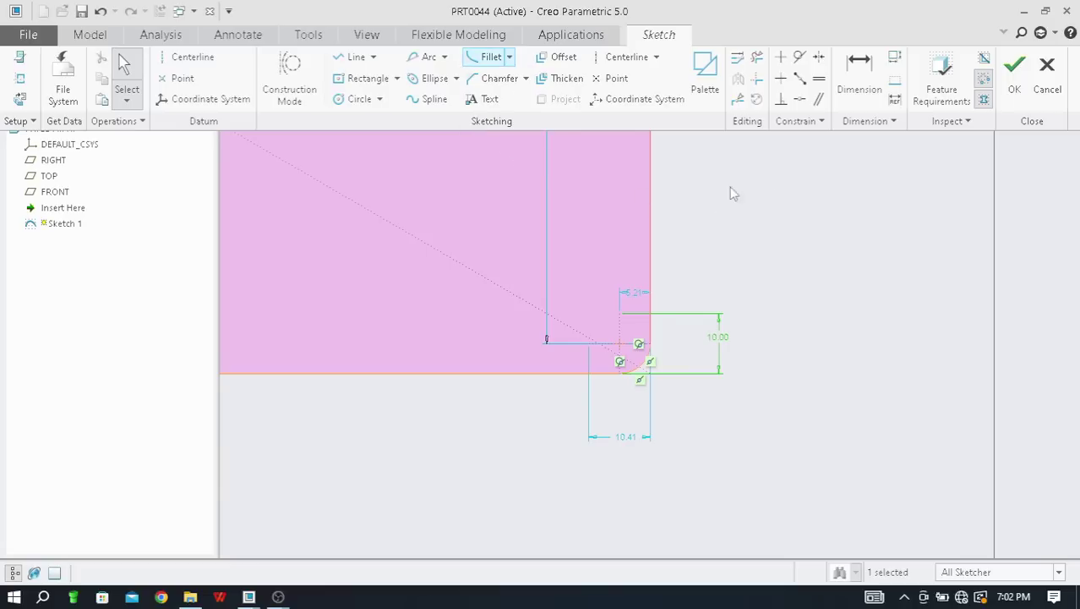
left_click(718, 391)
scroll(738, 380, "up", 3)
left_click(660, 35)
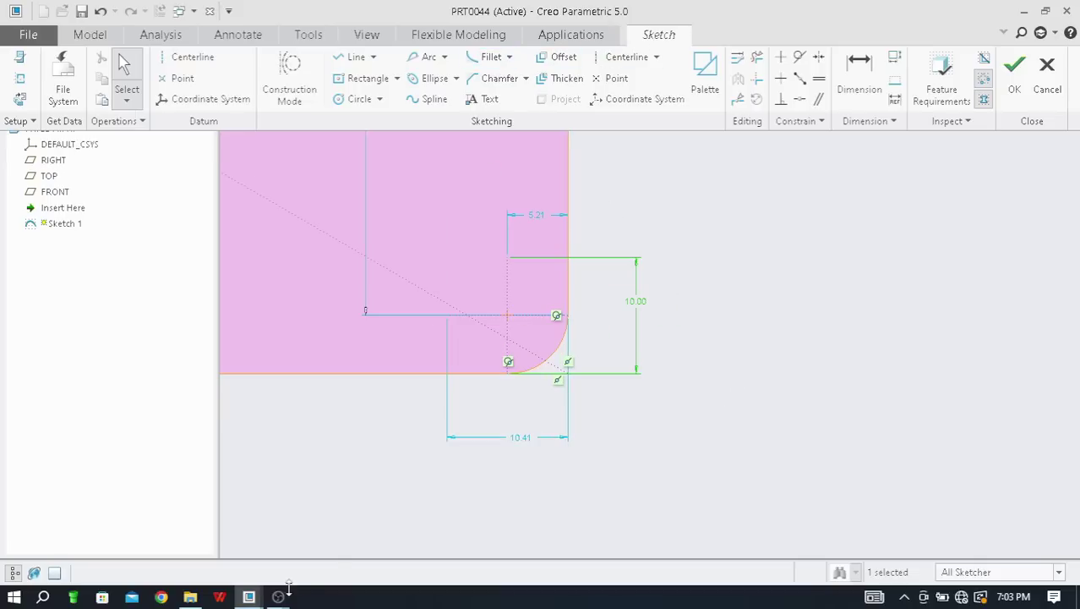
left_click(631, 203)
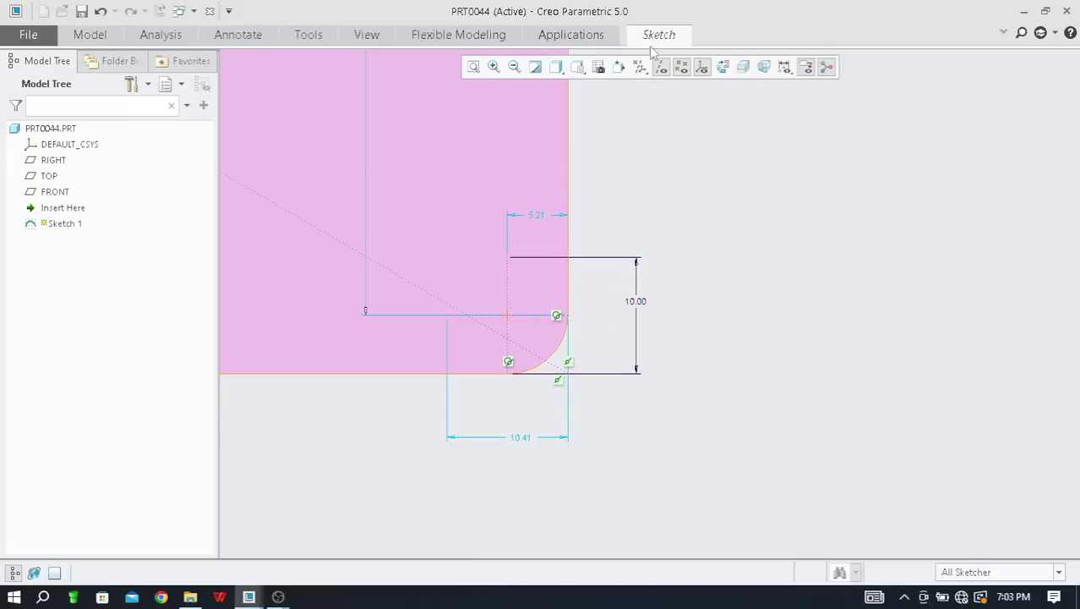
left_click(652, 38)
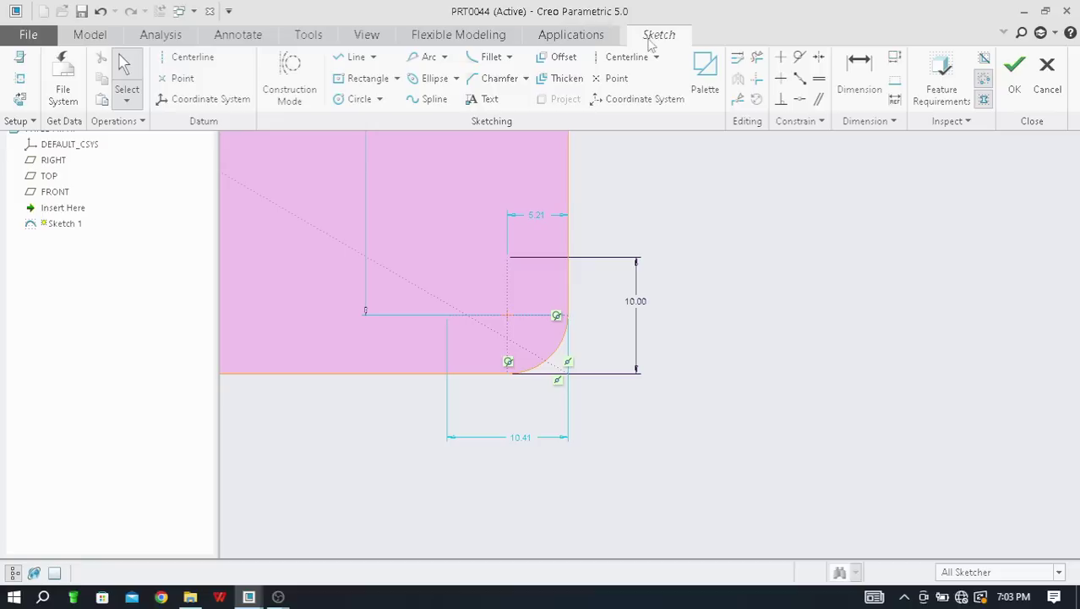
left_click(526, 78)
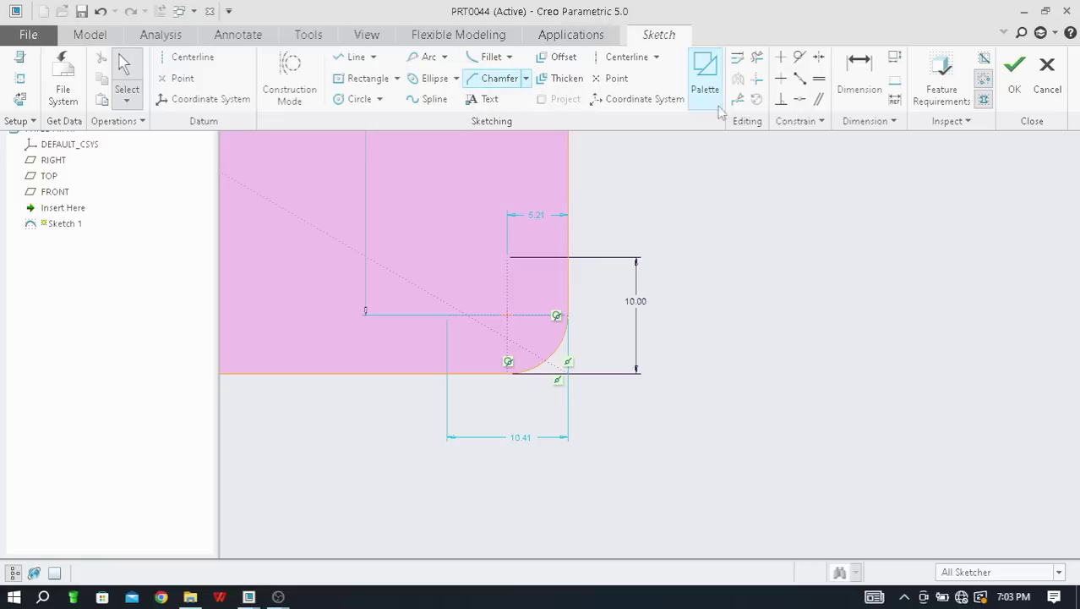
mouse_move(278, 598)
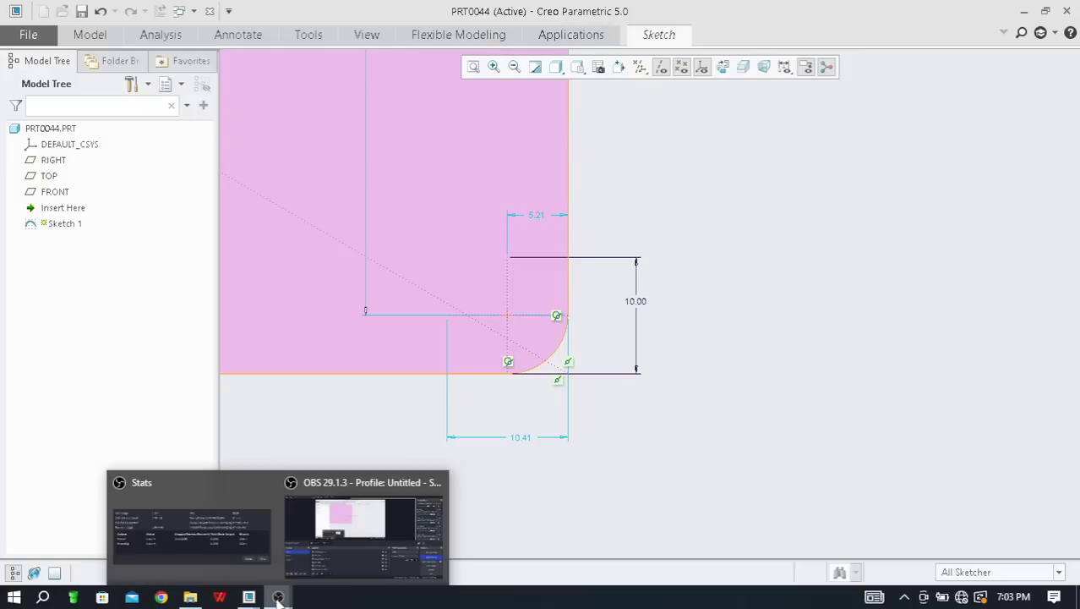
left_click(322, 522)
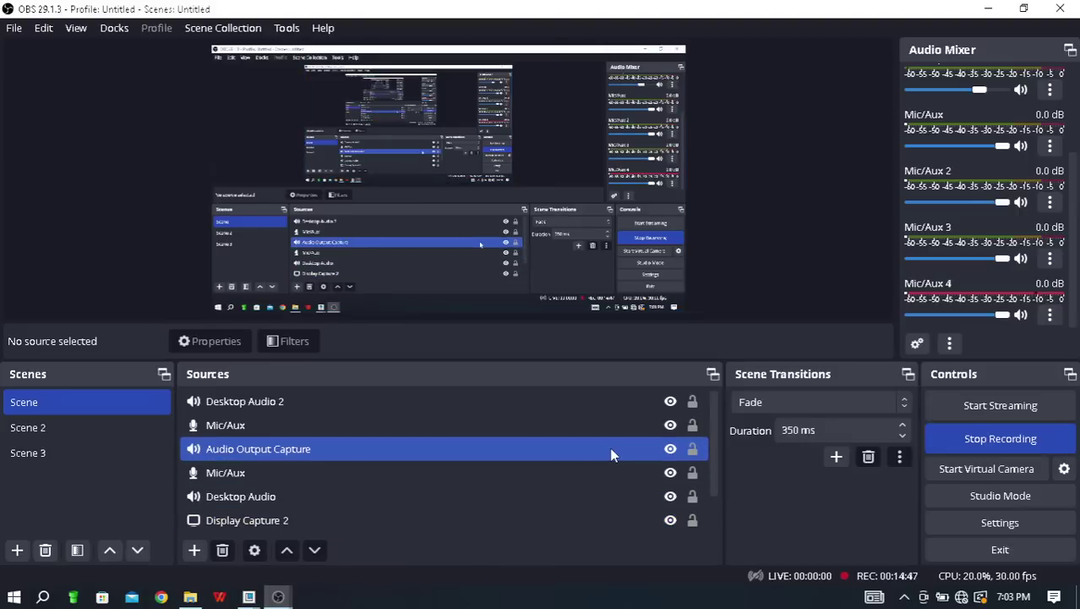